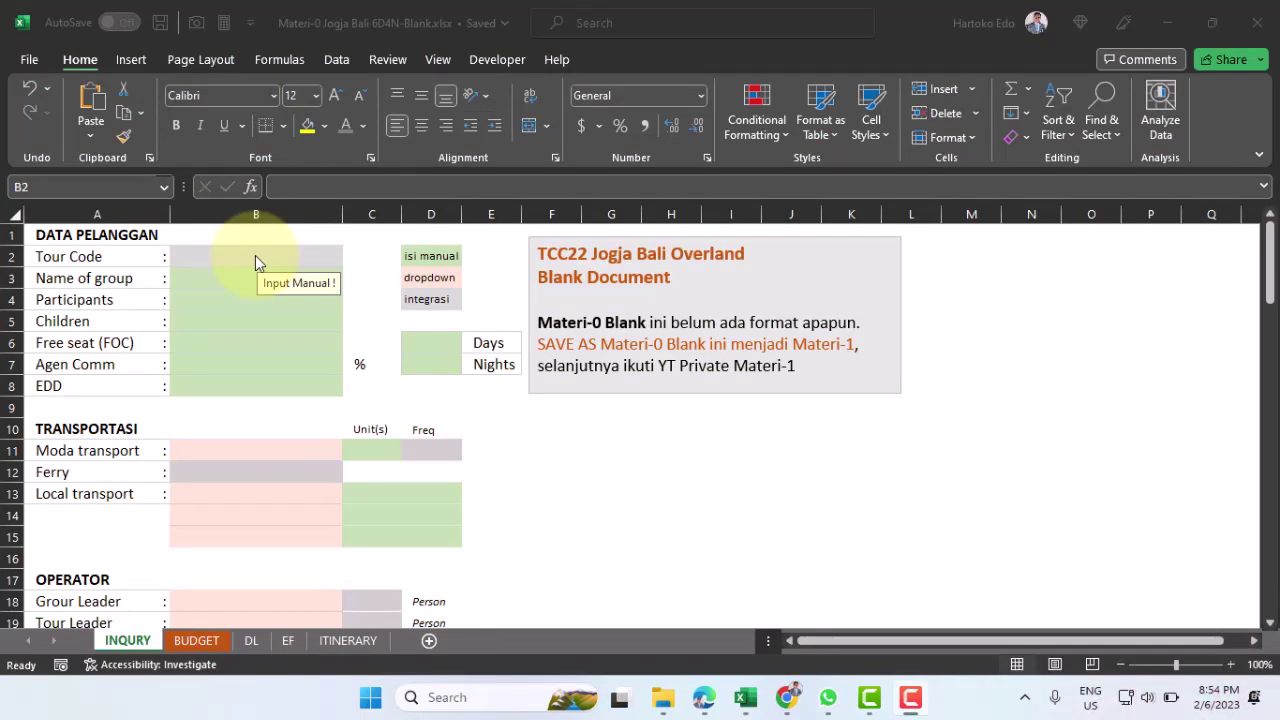
# - Review the INQURY sheet's customer data, transport, operator, supporting unit and tour program sections by selecting their headings
pyautogui.click(255, 257)
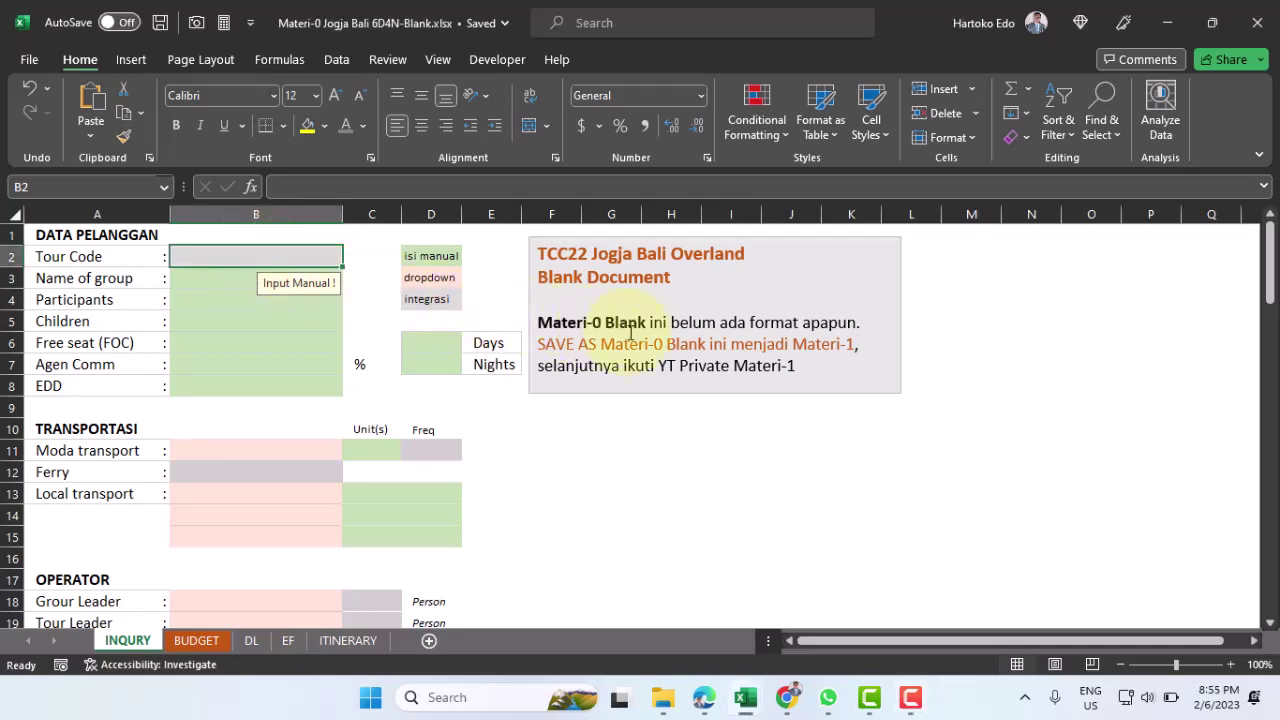
pyautogui.scroll(-1, 640, 320)
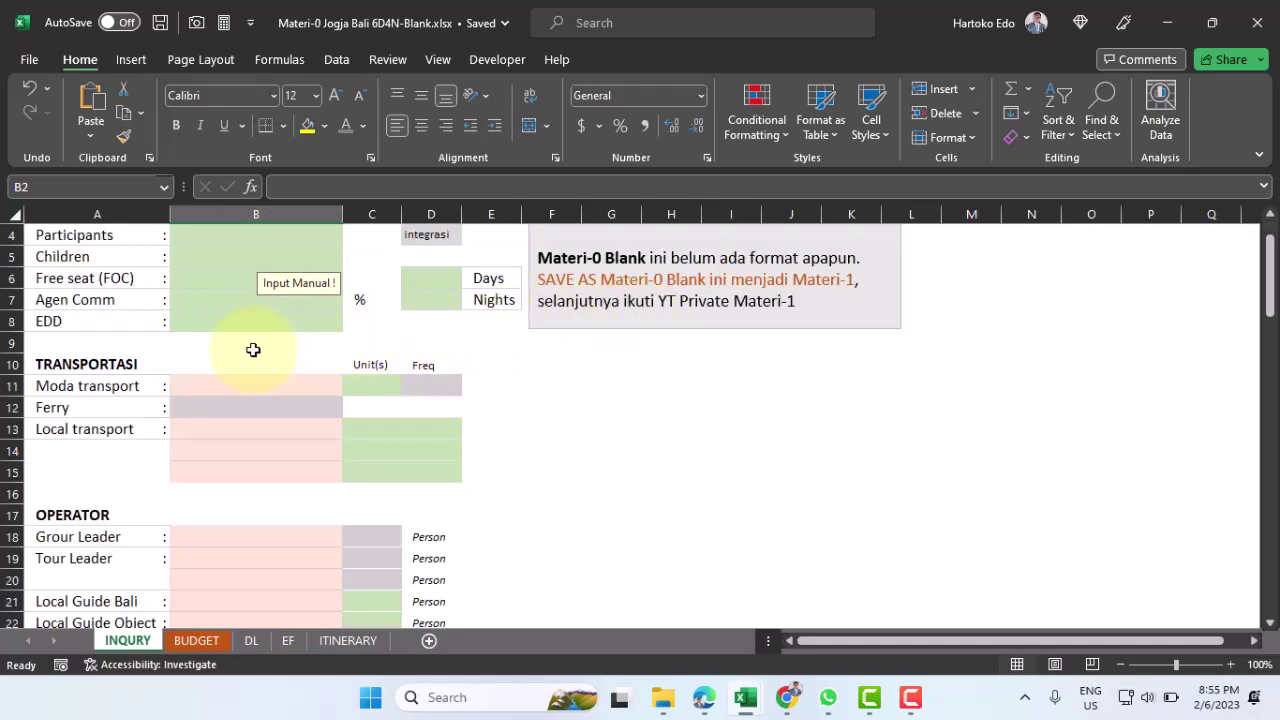
pyautogui.scroll(1, 253, 349)
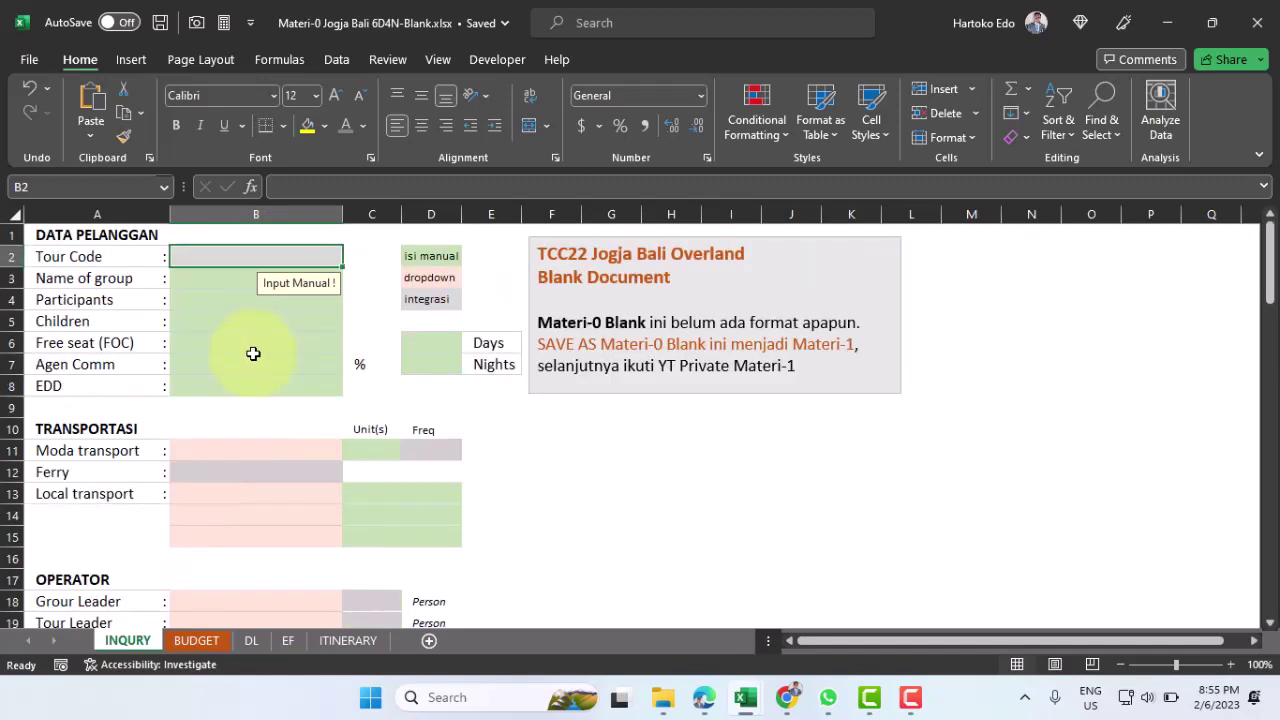
pyautogui.click(76, 236)
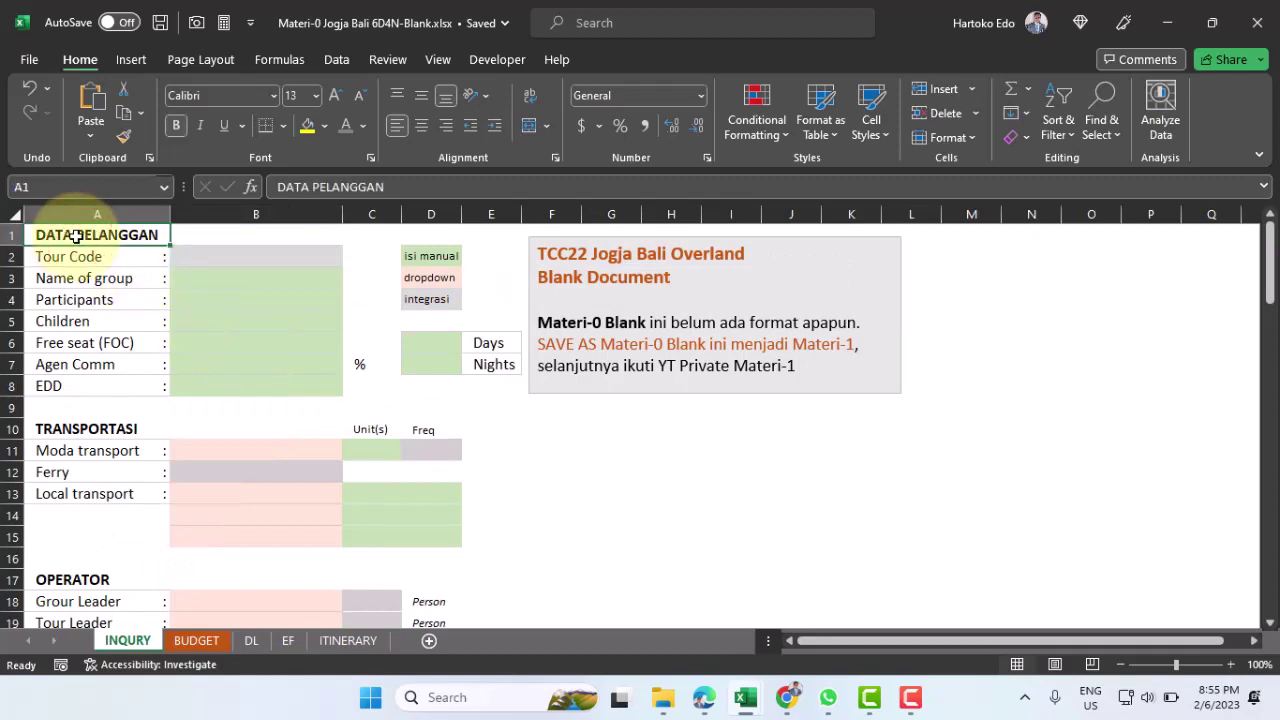
pyautogui.click(77, 428)
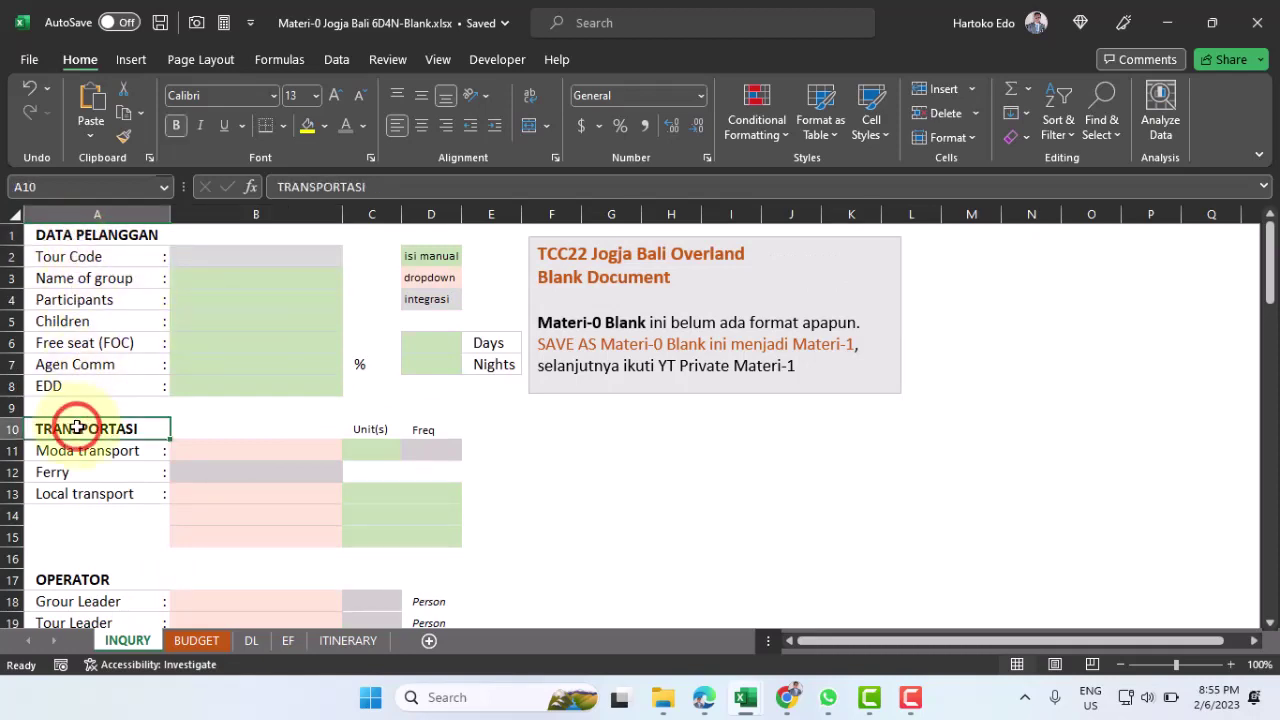
pyautogui.scroll(-1, 77, 427)
pyautogui.click(70, 450)
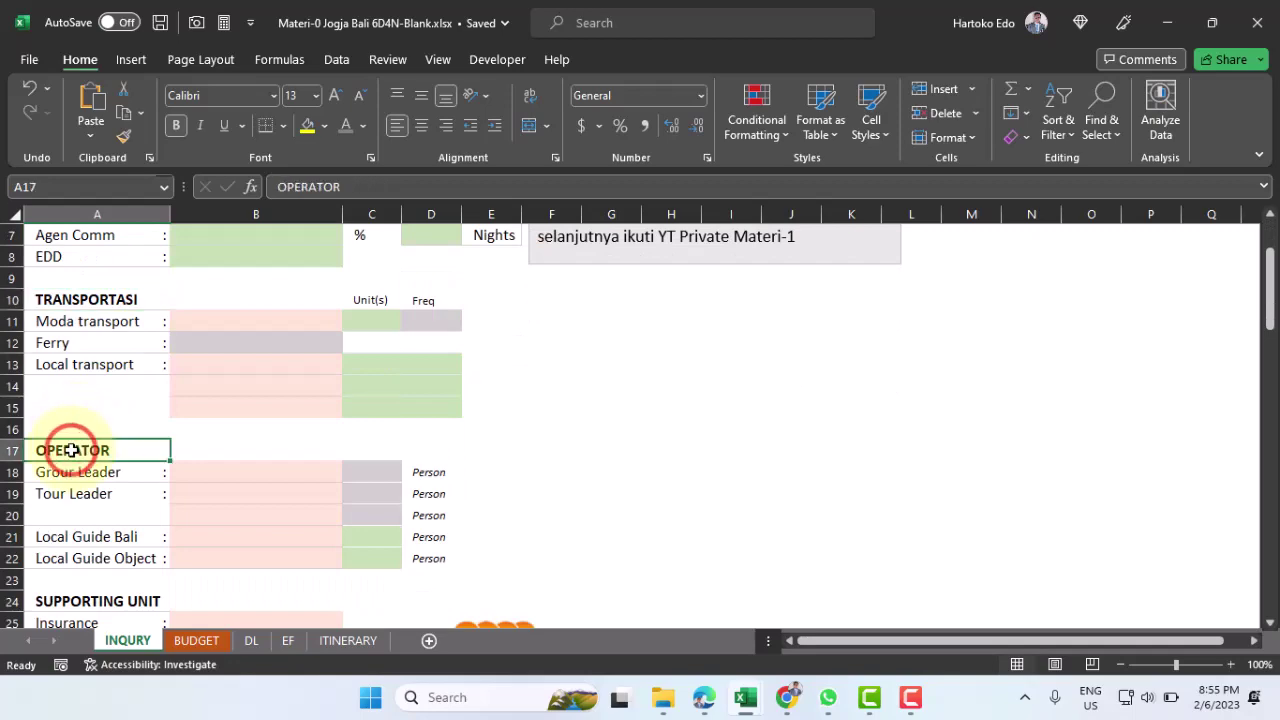
pyautogui.scroll(-1, 71, 450)
pyautogui.scroll(-2, 74, 449)
pyautogui.click(76, 409)
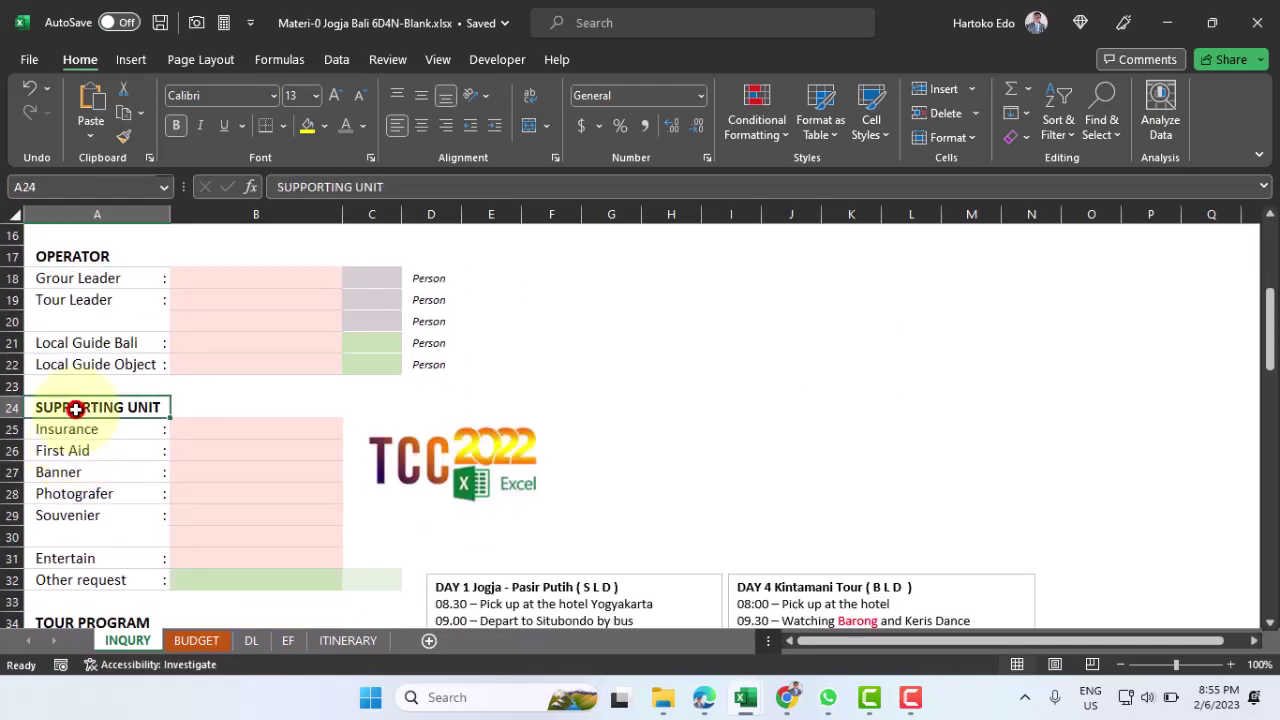
pyautogui.scroll(-1, 76, 409)
pyautogui.scroll(-1, 76, 409)
pyautogui.click(74, 491)
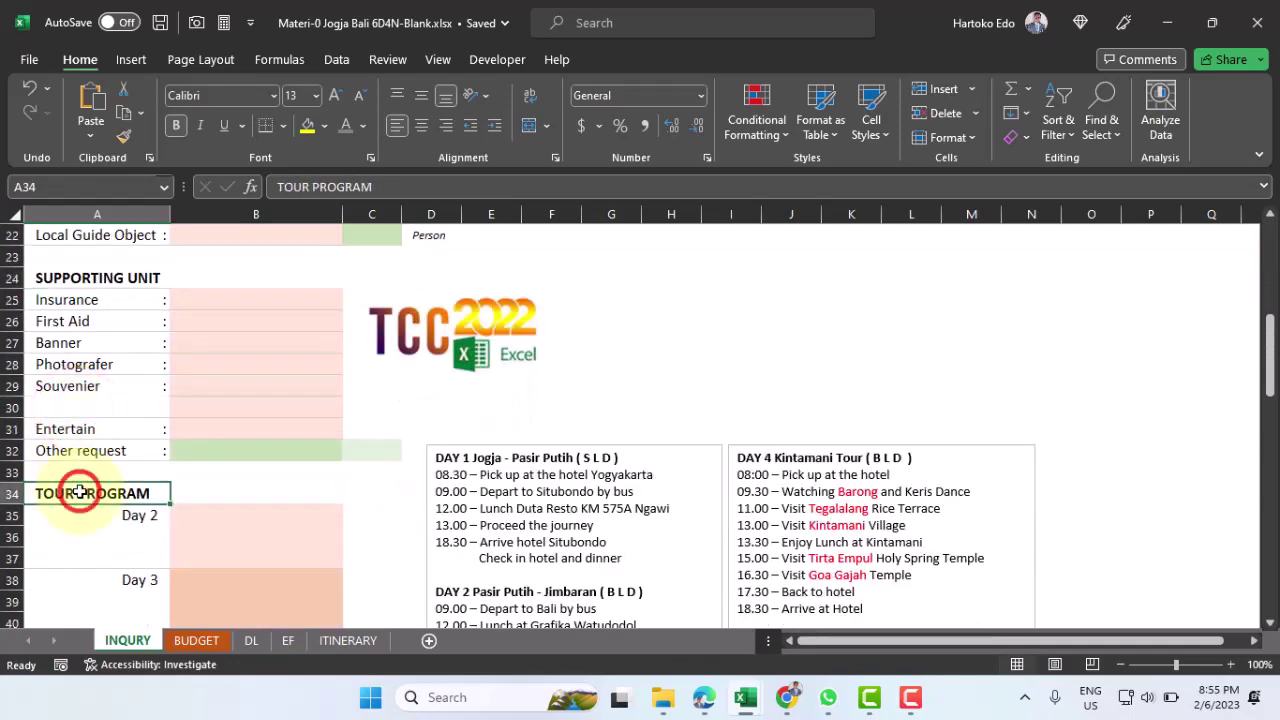
# - Review the food and beverages, hotel accommodation, finance and tour fare per pax sections of the INQURY sheet
pyautogui.scroll(-2, 80, 491)
pyautogui.scroll(-4, 80, 491)
pyautogui.click(66, 536)
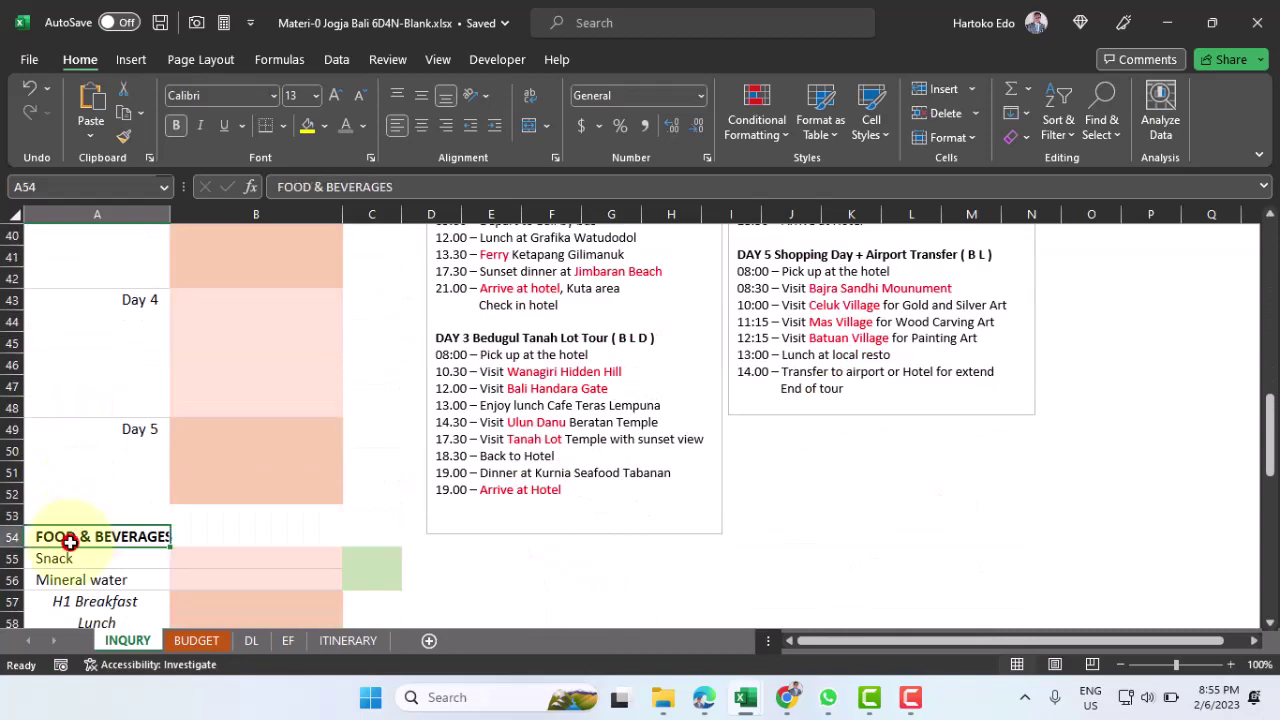
pyautogui.scroll(-7, 92, 531)
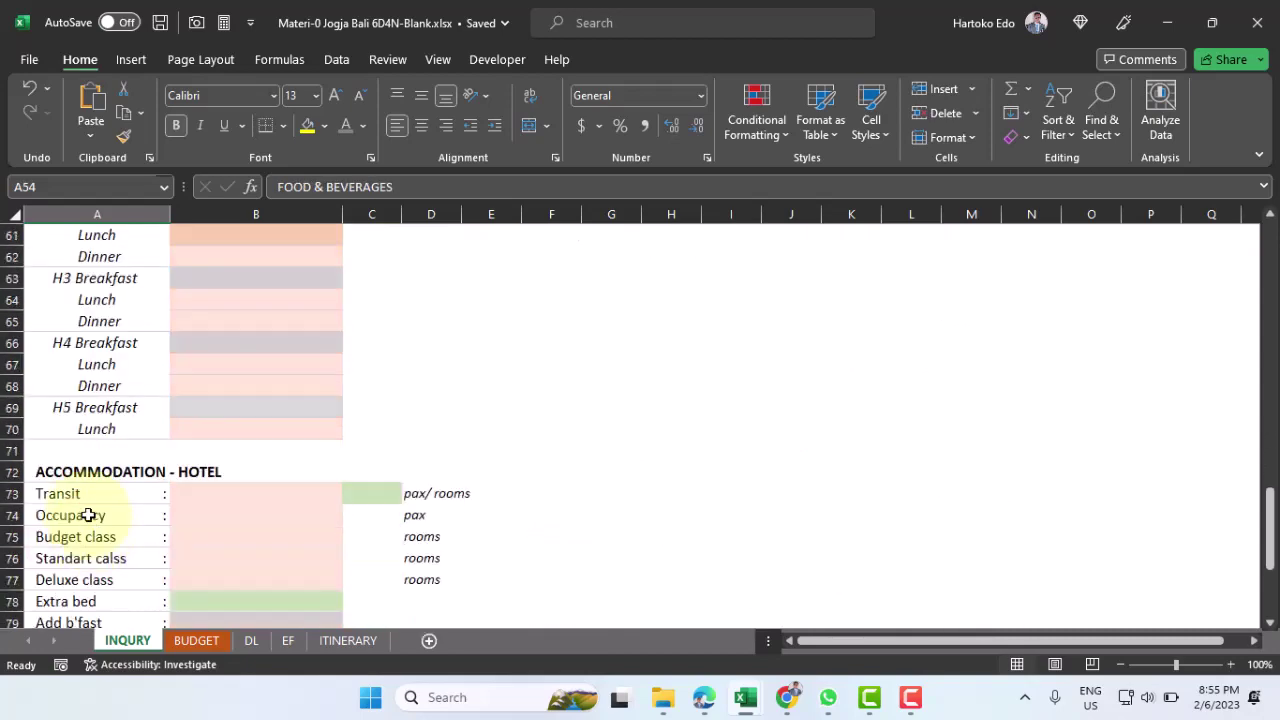
pyautogui.click(62, 479)
pyautogui.scroll(-5, 63, 484)
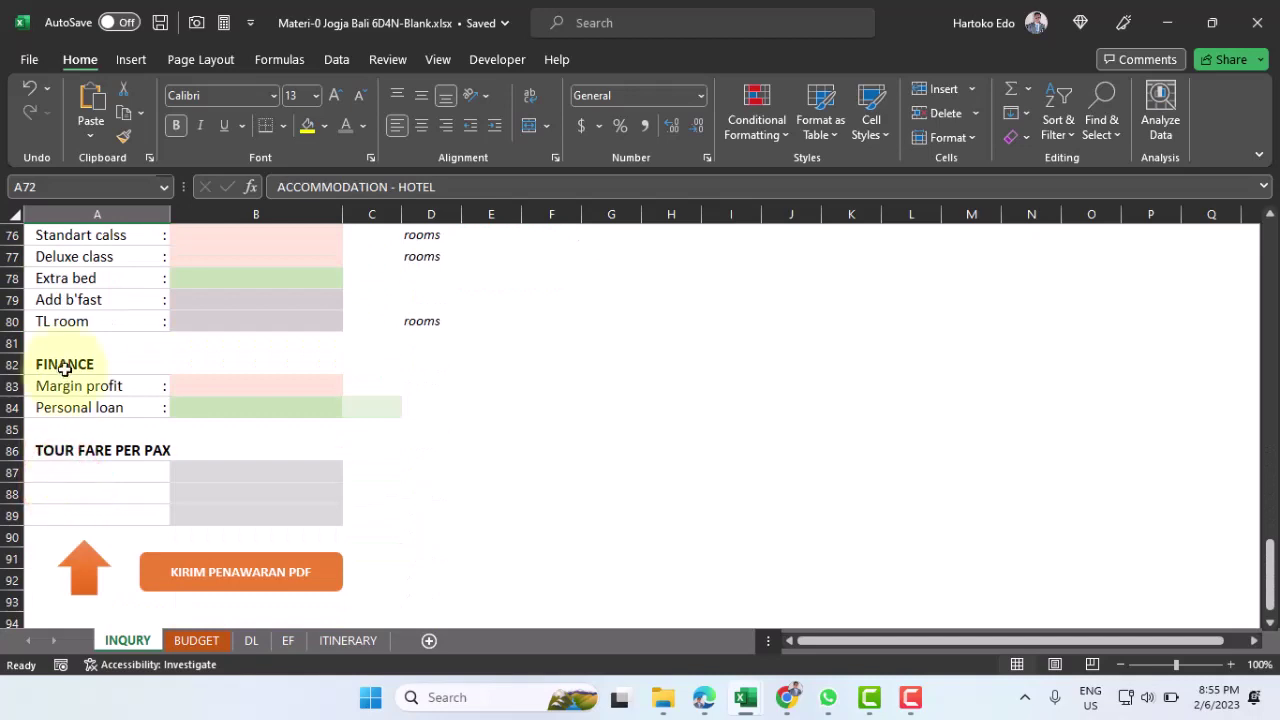
pyautogui.click(55, 364)
pyautogui.click(62, 450)
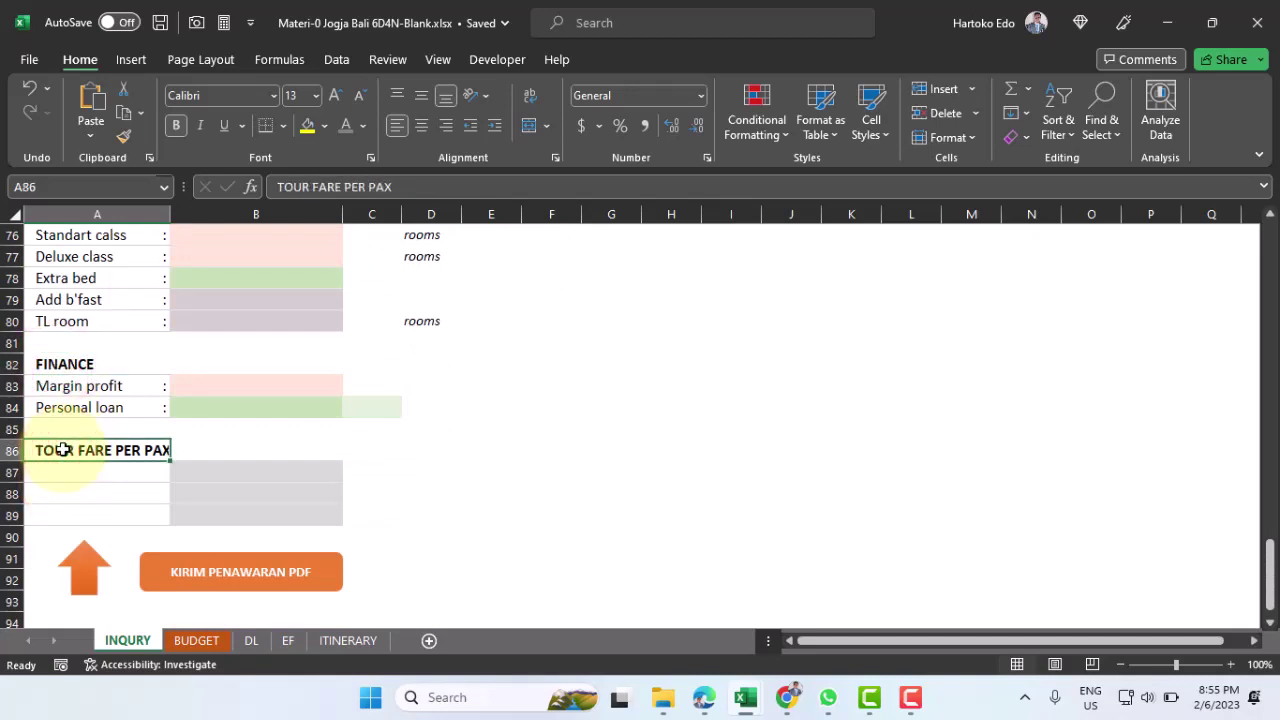
pyautogui.click(266, 469)
pyautogui.click(362, 473)
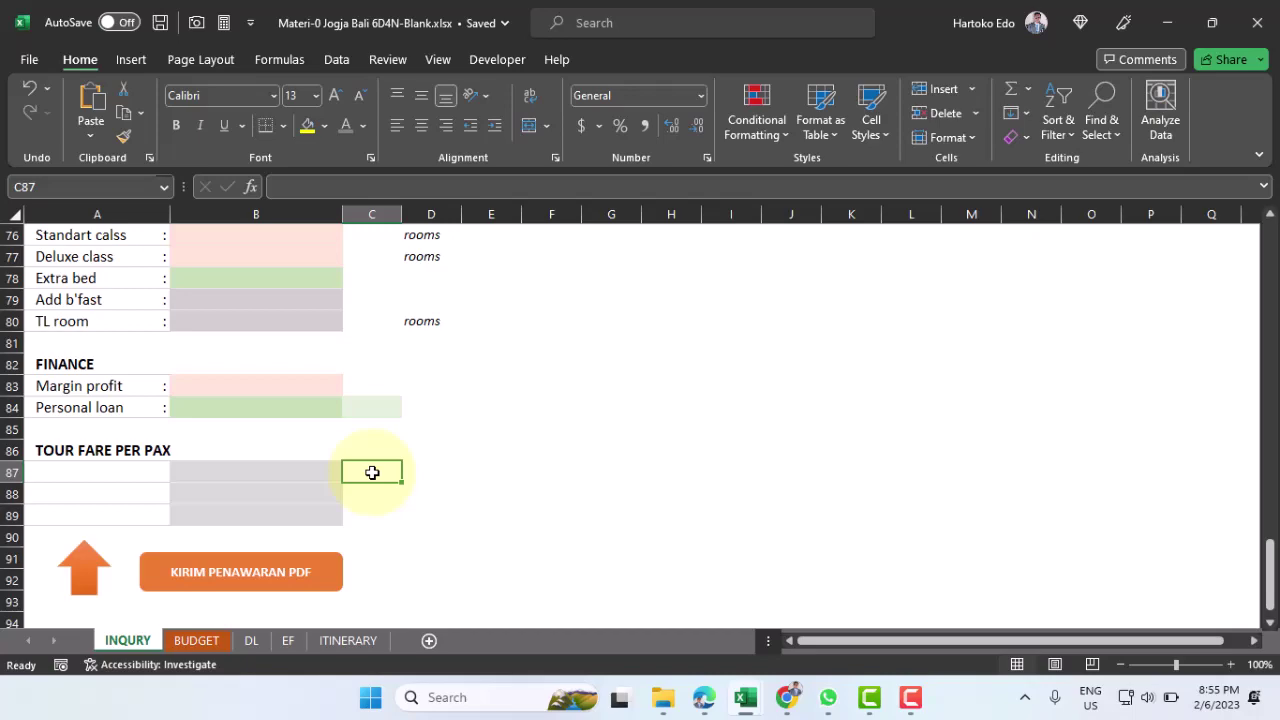
# - Compare the colour legend in D2:D4 with the manual-entry, dropdown and integrated cells in the customer data and transport sections
pyautogui.scroll(10, 250, 458)
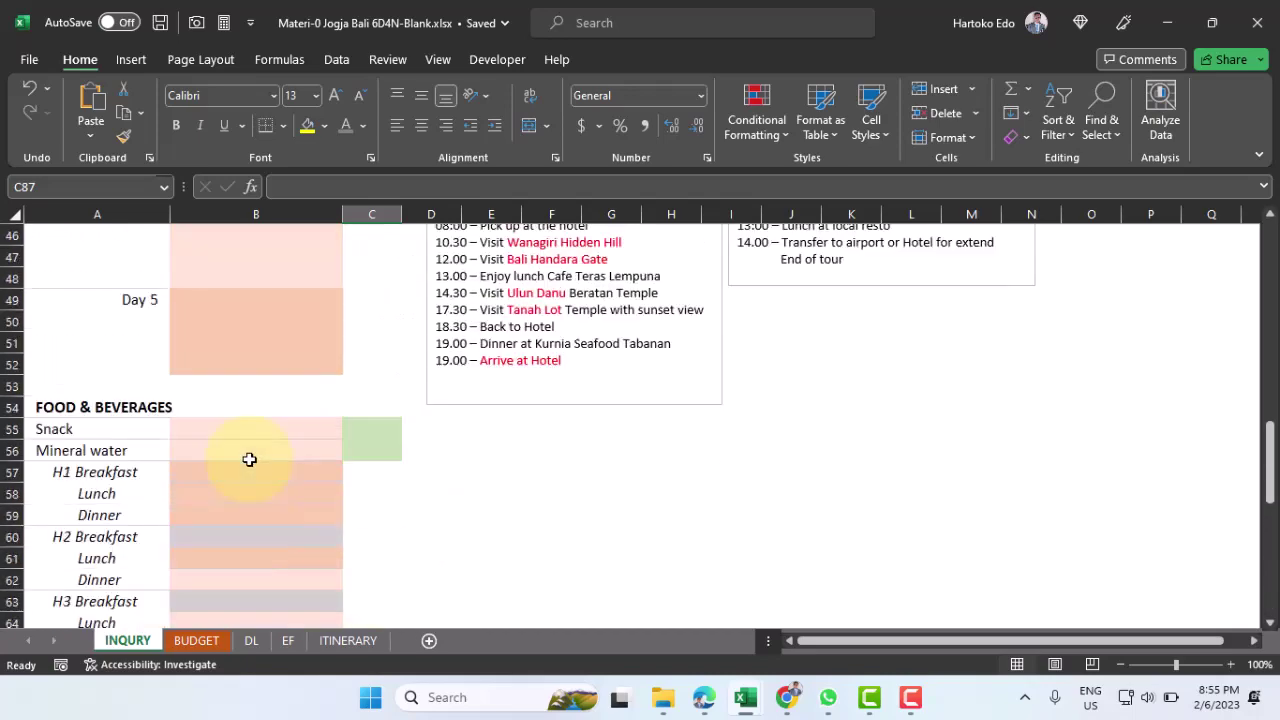
pyautogui.scroll(10, 249, 459)
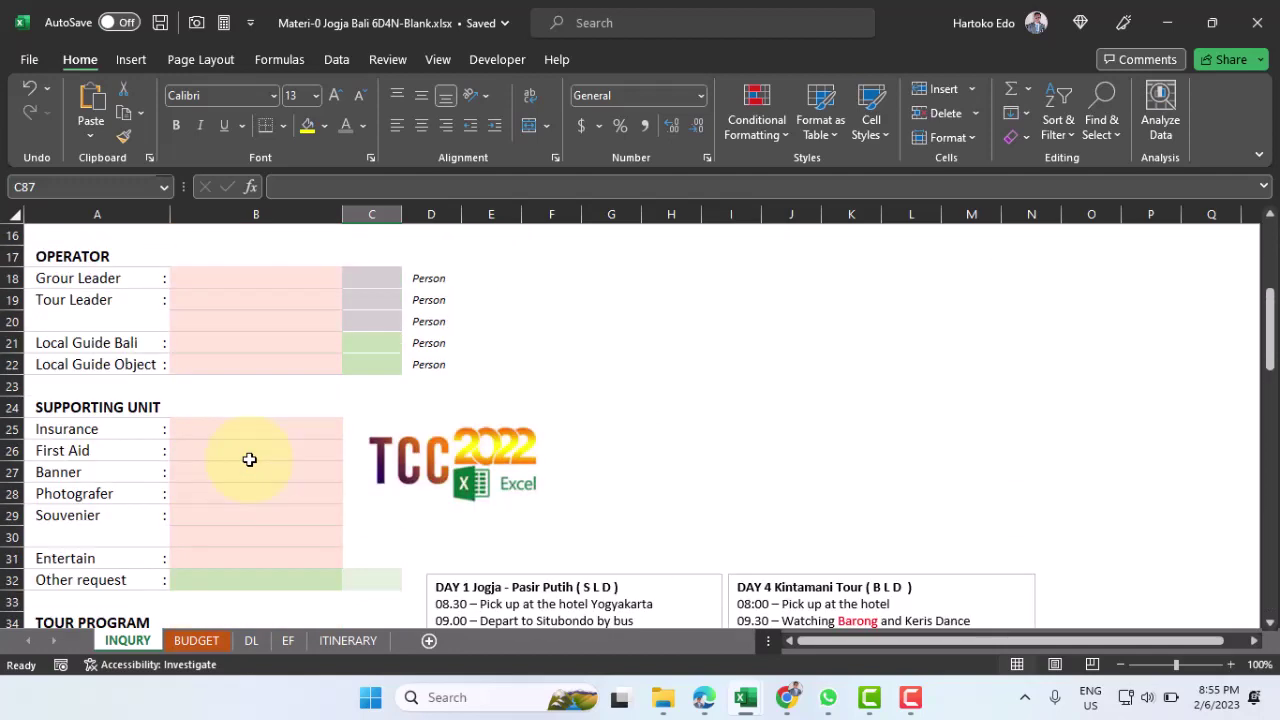
pyautogui.scroll(5, 247, 288)
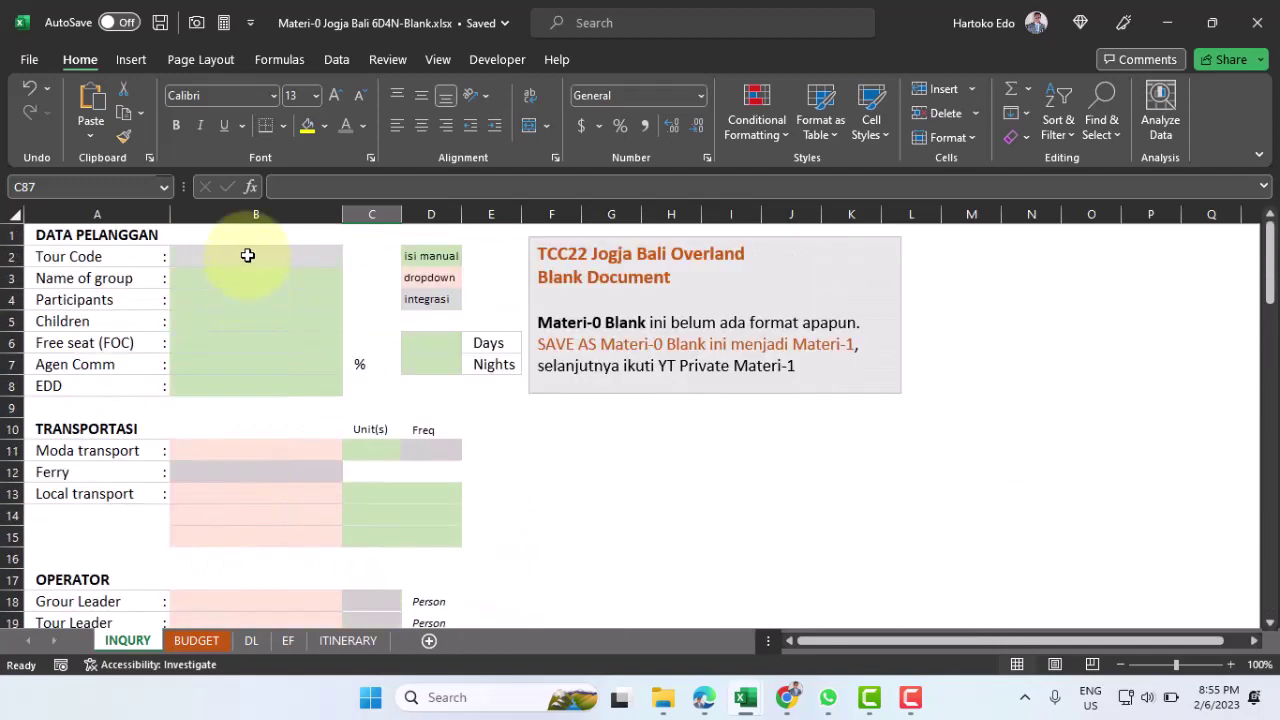
pyautogui.click(249, 257)
pyautogui.click(431, 256)
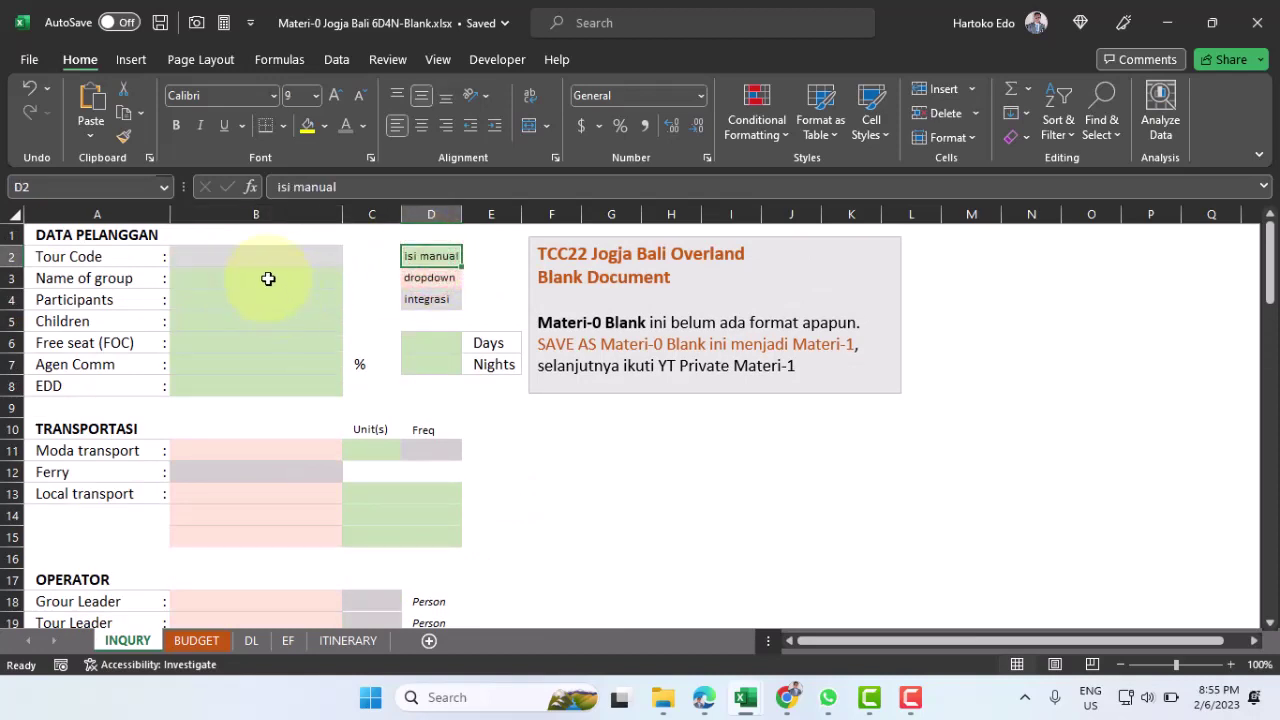
pyautogui.moveTo(266, 276); pyautogui.dragTo(261, 390)
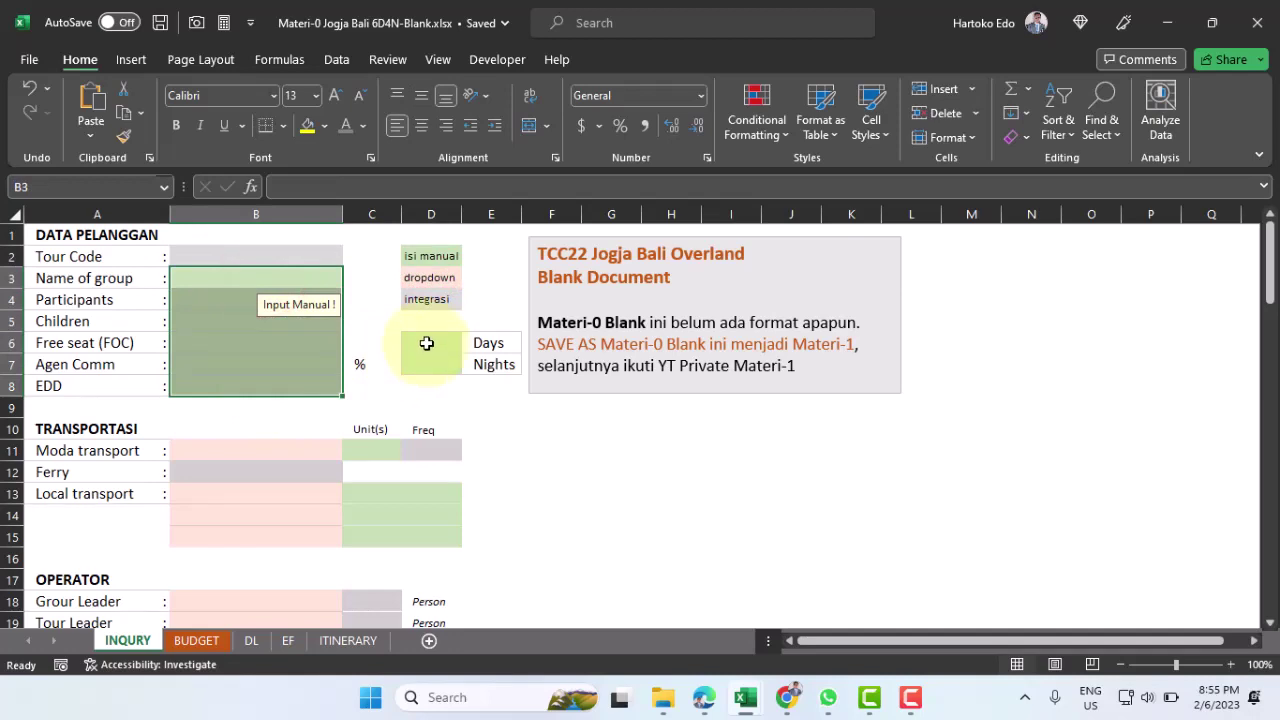
pyautogui.moveTo(428, 345); pyautogui.dragTo(430, 388)
pyautogui.click(370, 450)
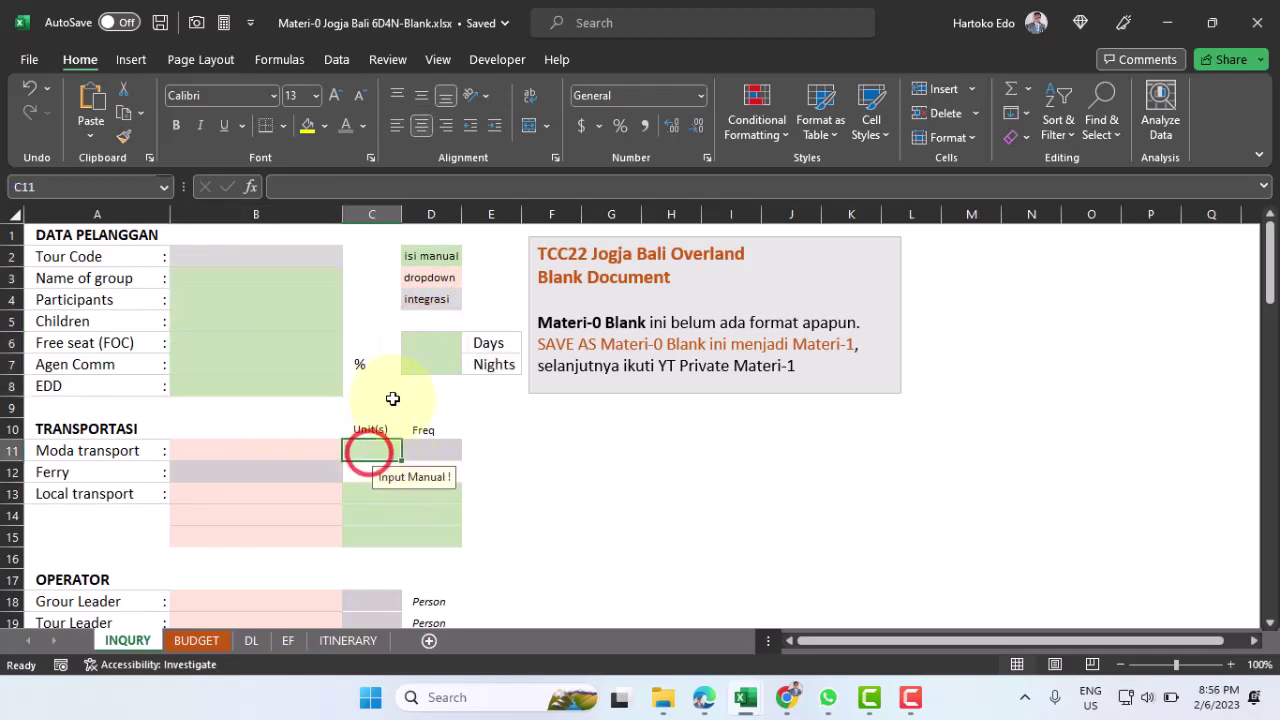
pyautogui.click(428, 276)
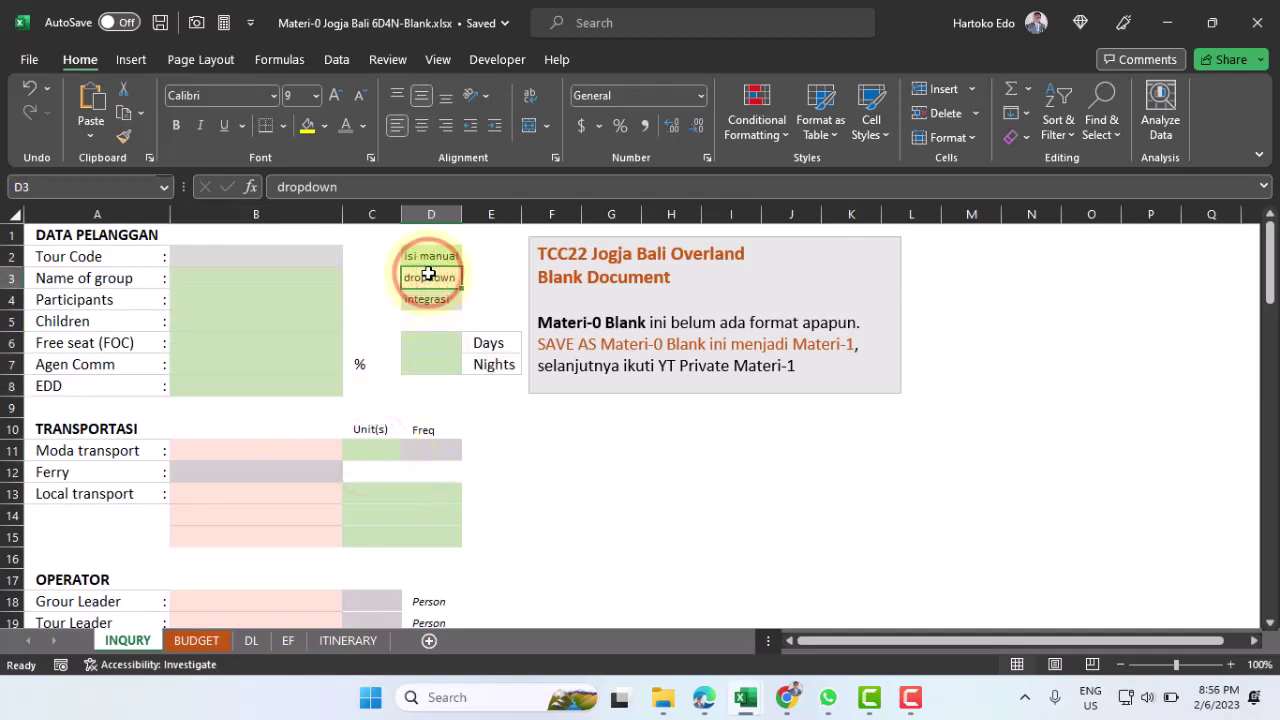
pyautogui.click(267, 450)
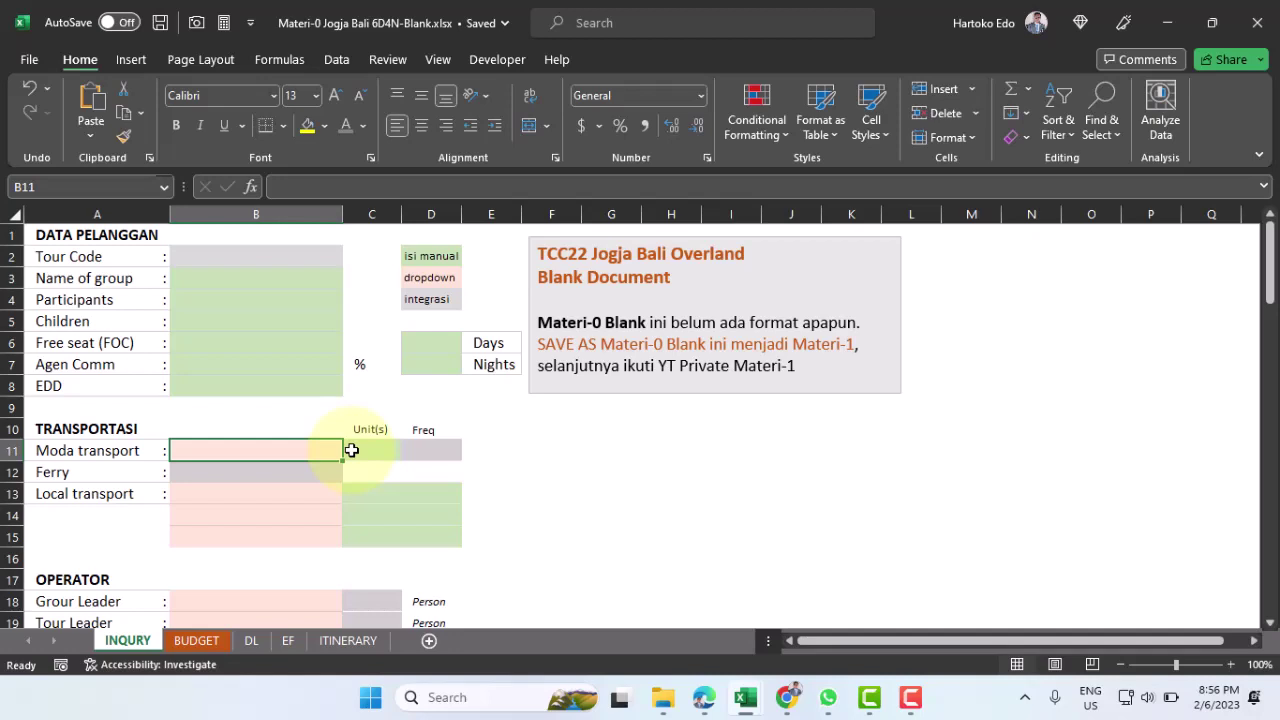
pyautogui.click(281, 471)
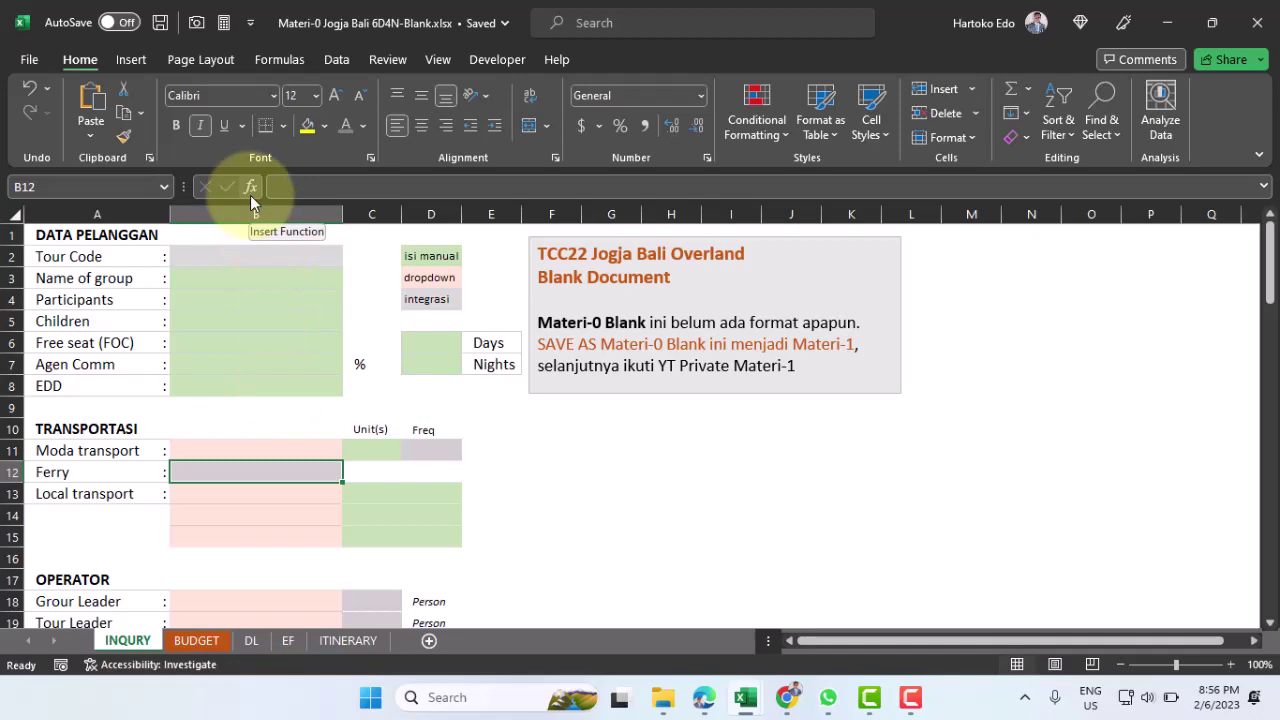
# - Look over the coloured input cells down to the end of the INQURY sheet and return to its beginning
pyautogui.scroll(-9, 289, 463)
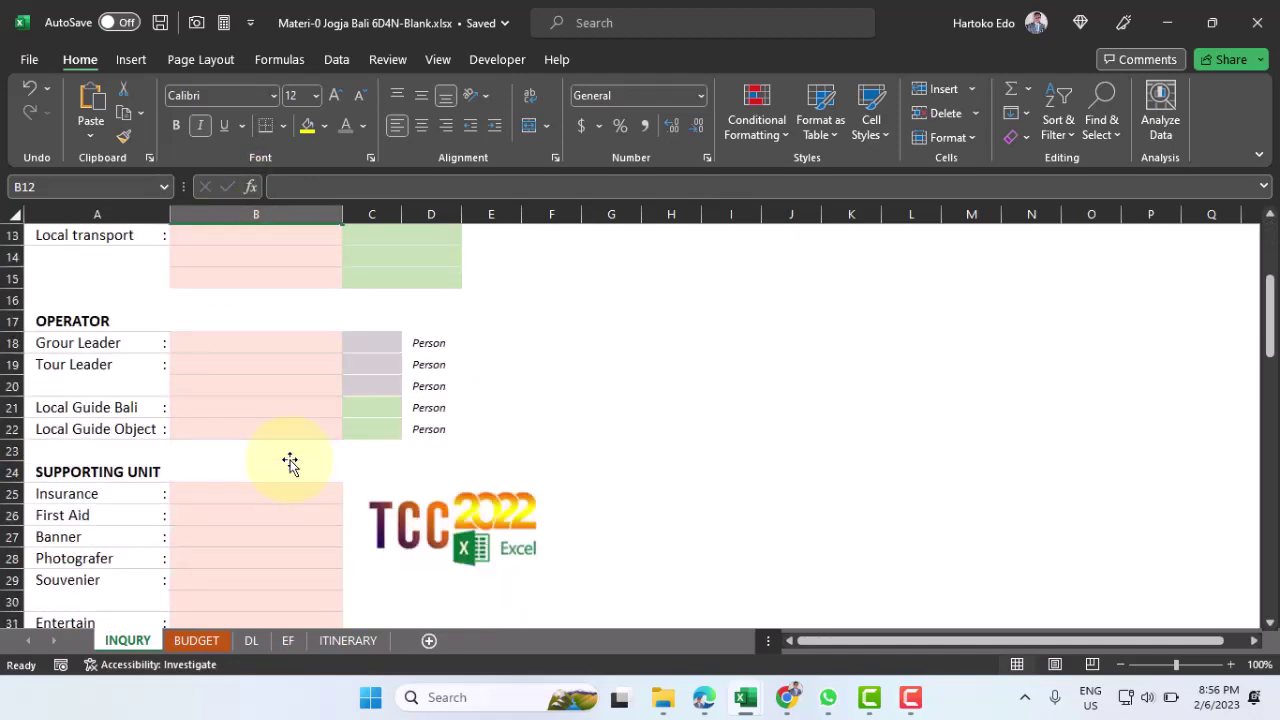
pyautogui.scroll(-3, 289, 463)
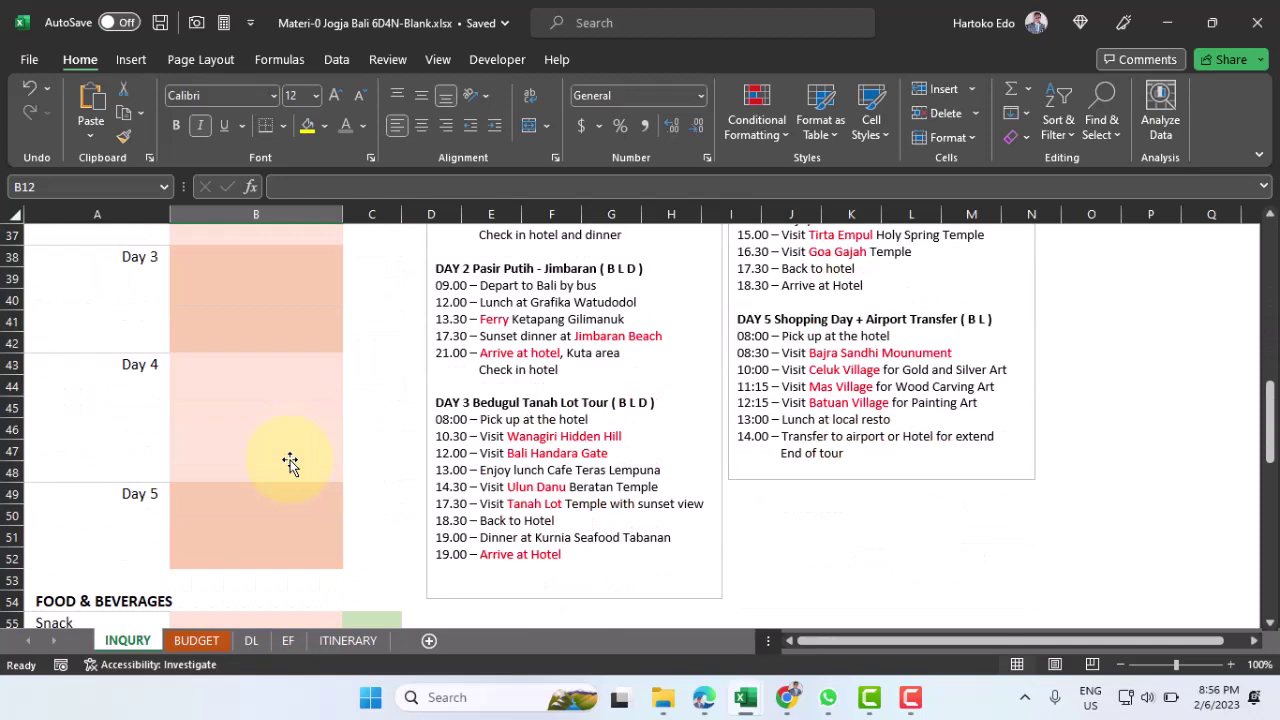
pyautogui.scroll(-12, 289, 463)
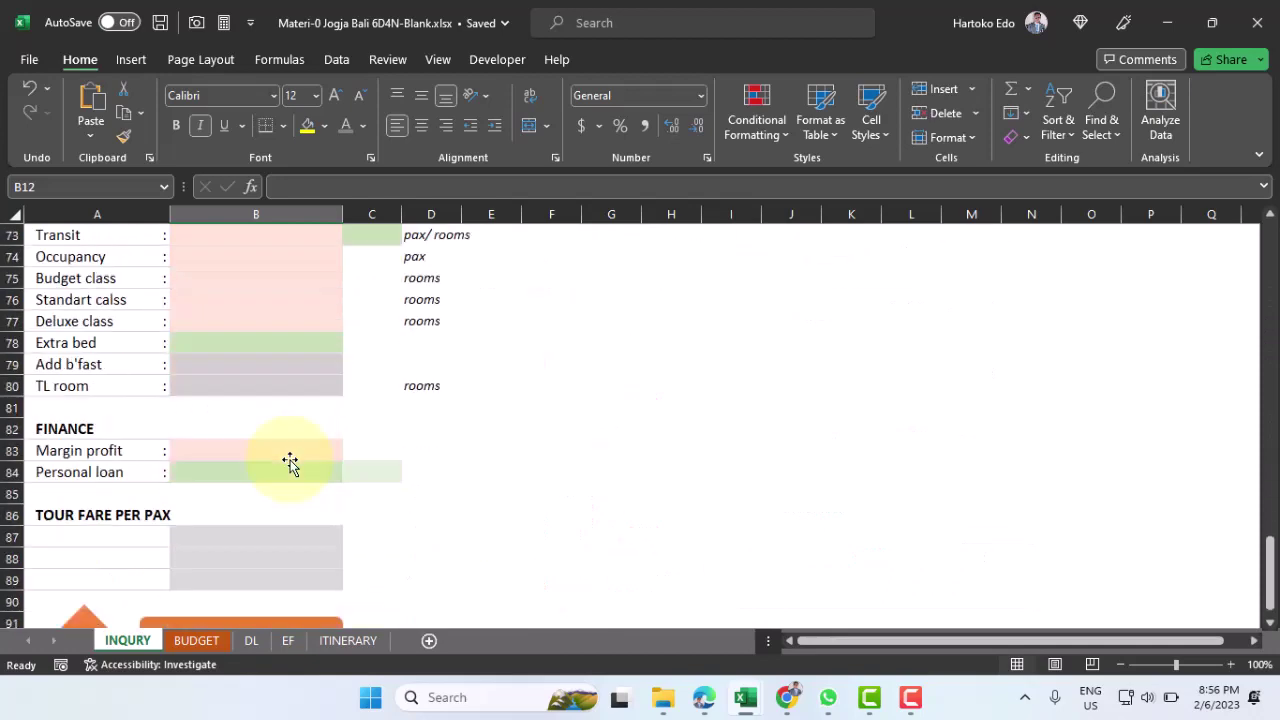
pyautogui.scroll(-3, 289, 463)
pyautogui.moveTo(1268, 600); pyautogui.dragTo(1268, 622)
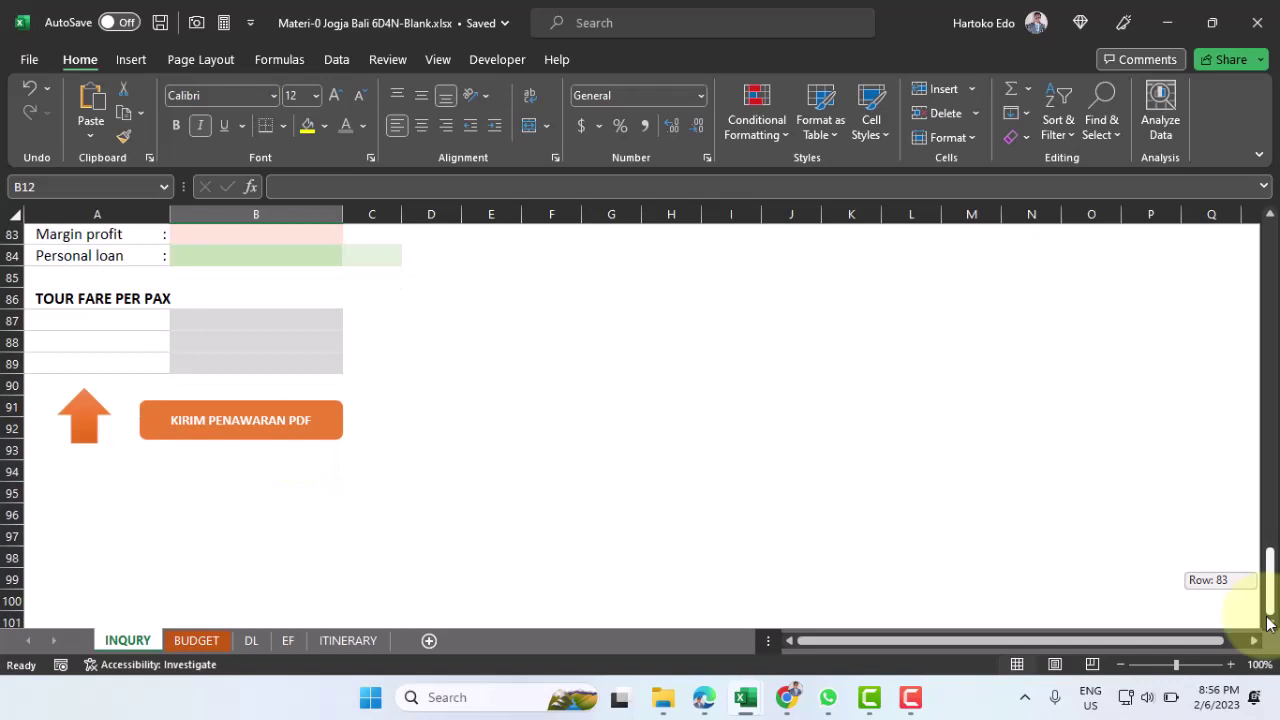
pyautogui.moveTo(1268, 622); pyautogui.dragTo(1268, 288)
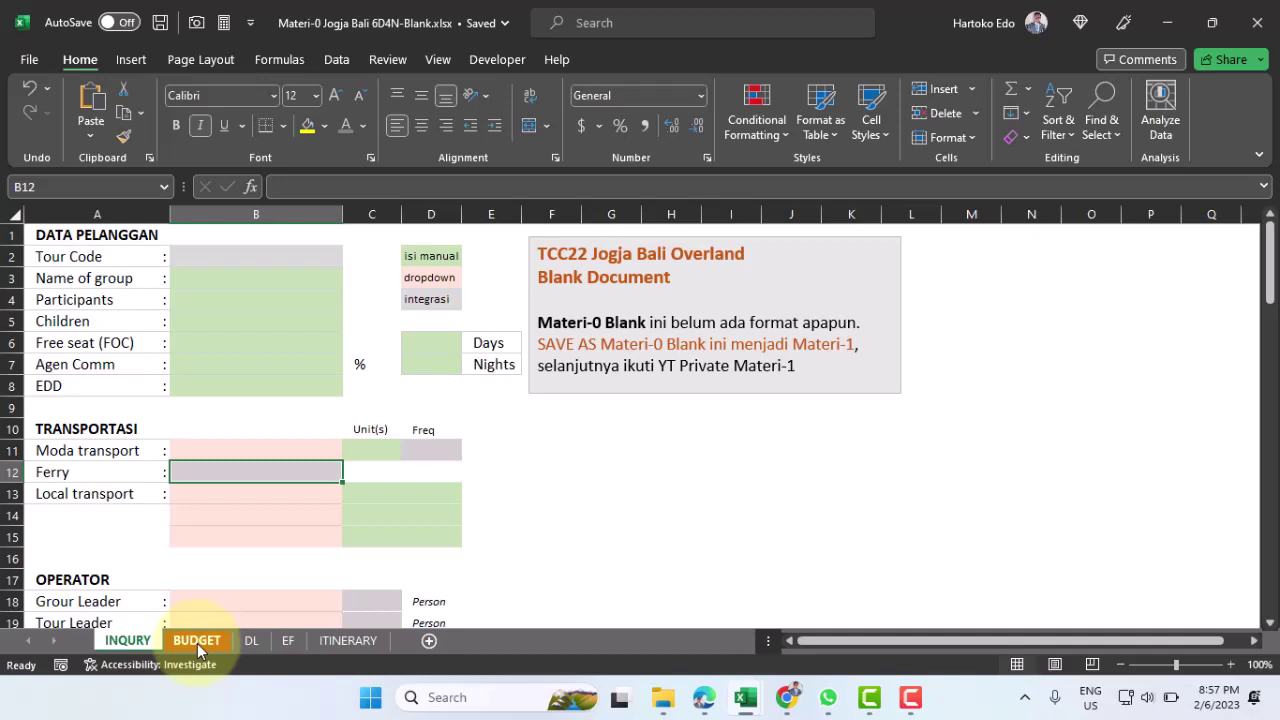
pyautogui.moveTo(197, 643)
pyautogui.mouseDown()
pyautogui.moveTo(380, 648)
pyautogui.moveTo(203, 657)
pyautogui.mouseUp()
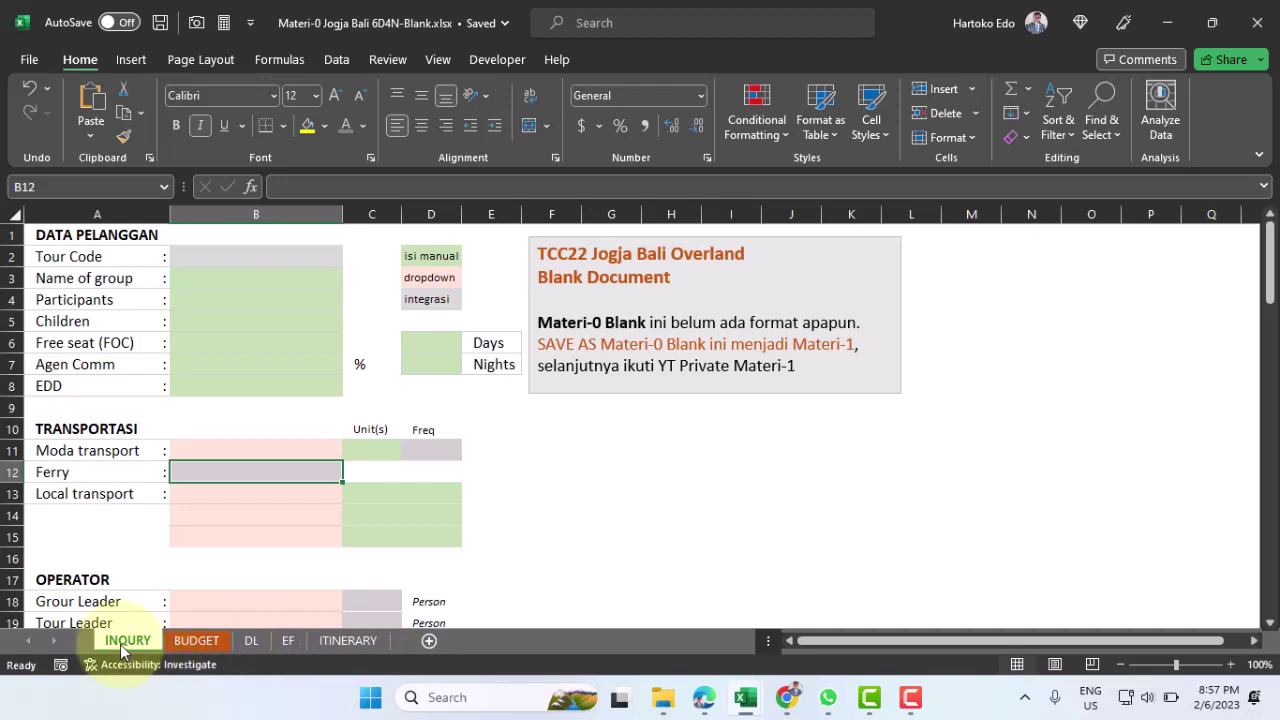
# - Open the BUDGET sheet and examine its Budget Class title, ITEM column heading and Transportation item
pyautogui.click(197, 641)
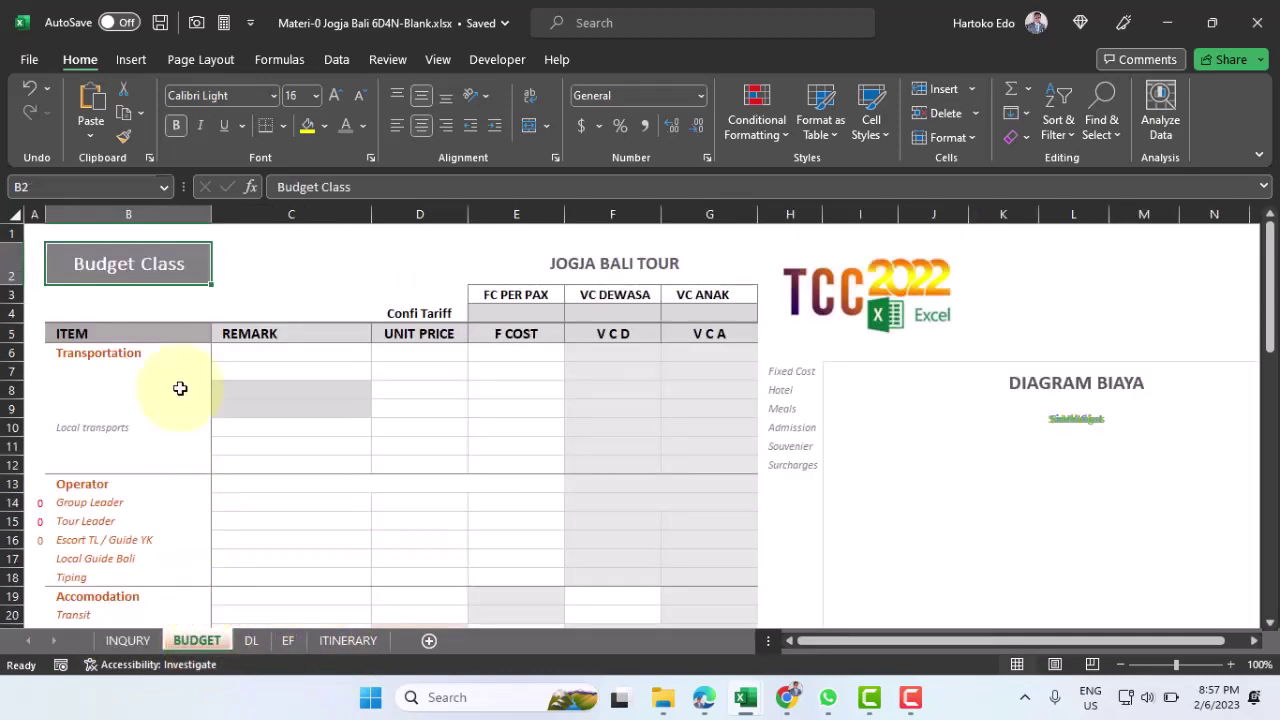
pyautogui.click(129, 264)
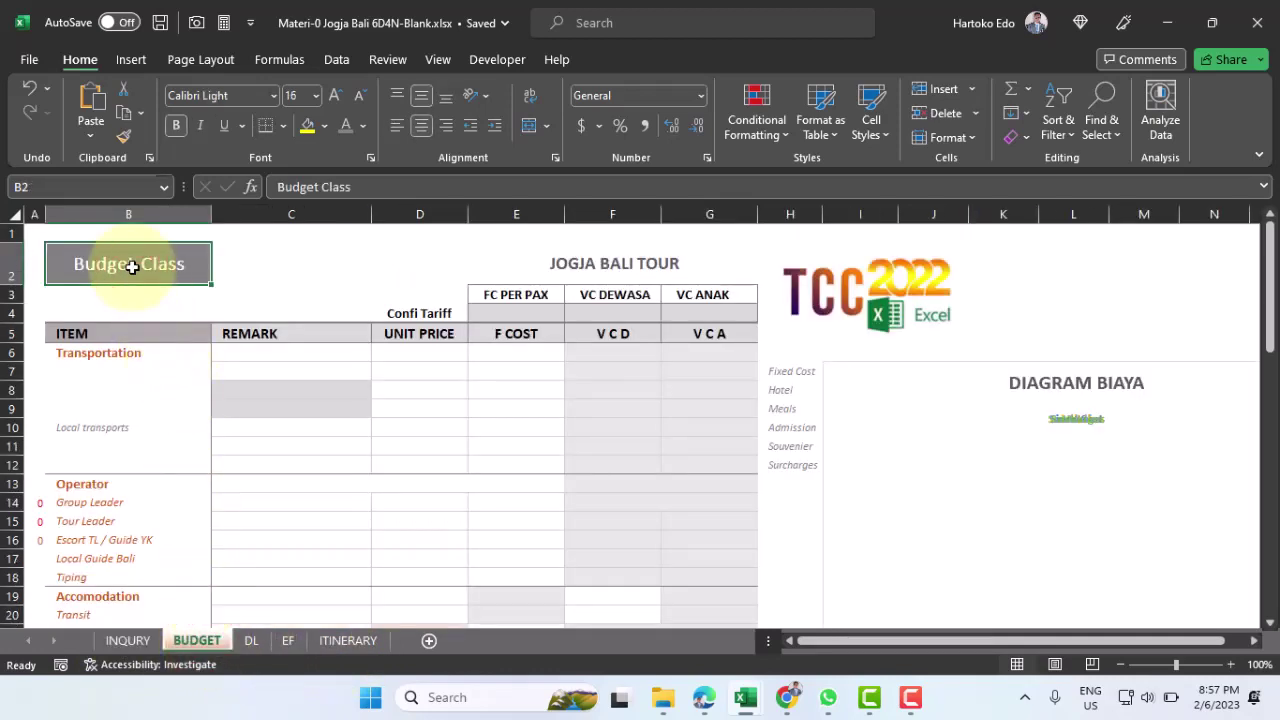
pyautogui.click(132, 265)
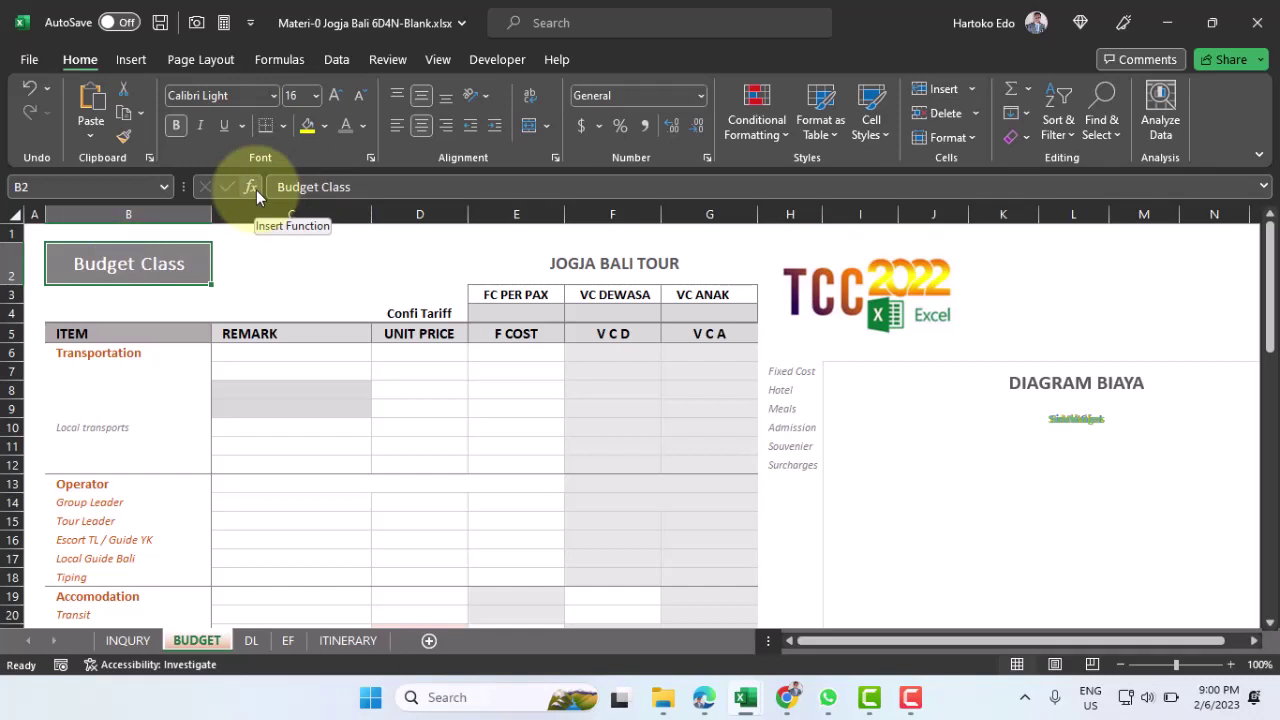
pyautogui.click(86, 333)
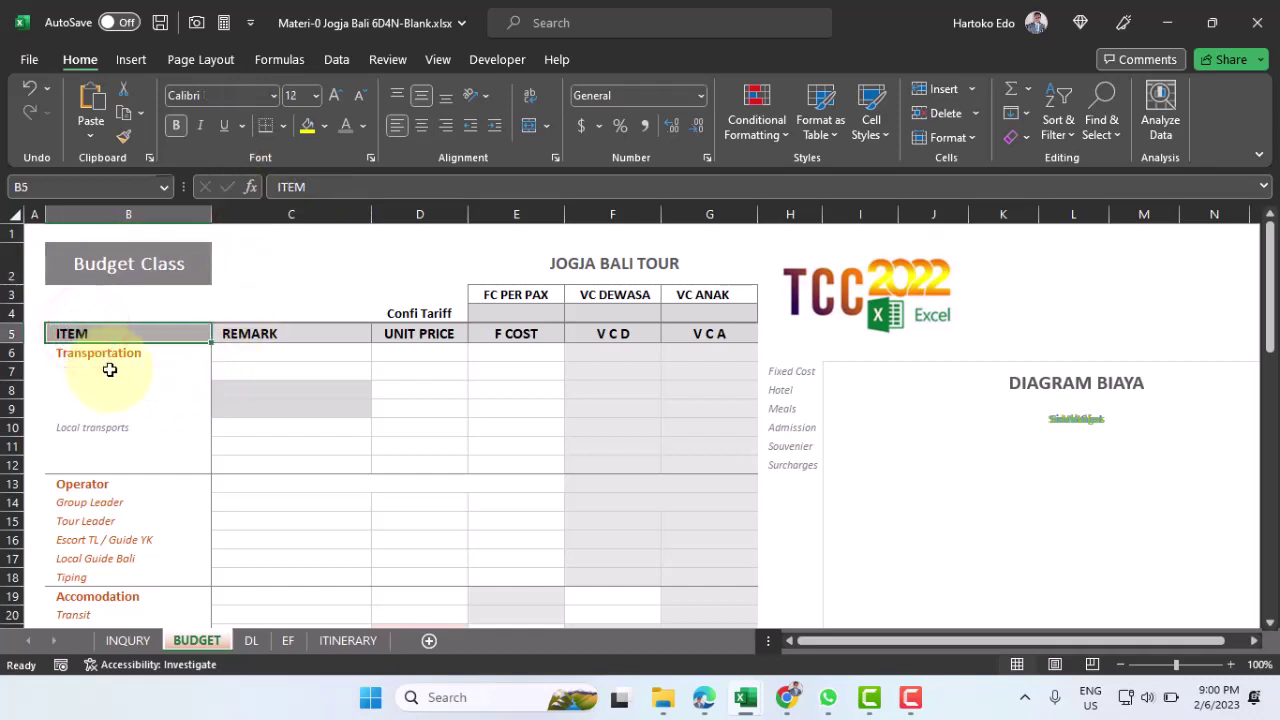
pyautogui.click(97, 355)
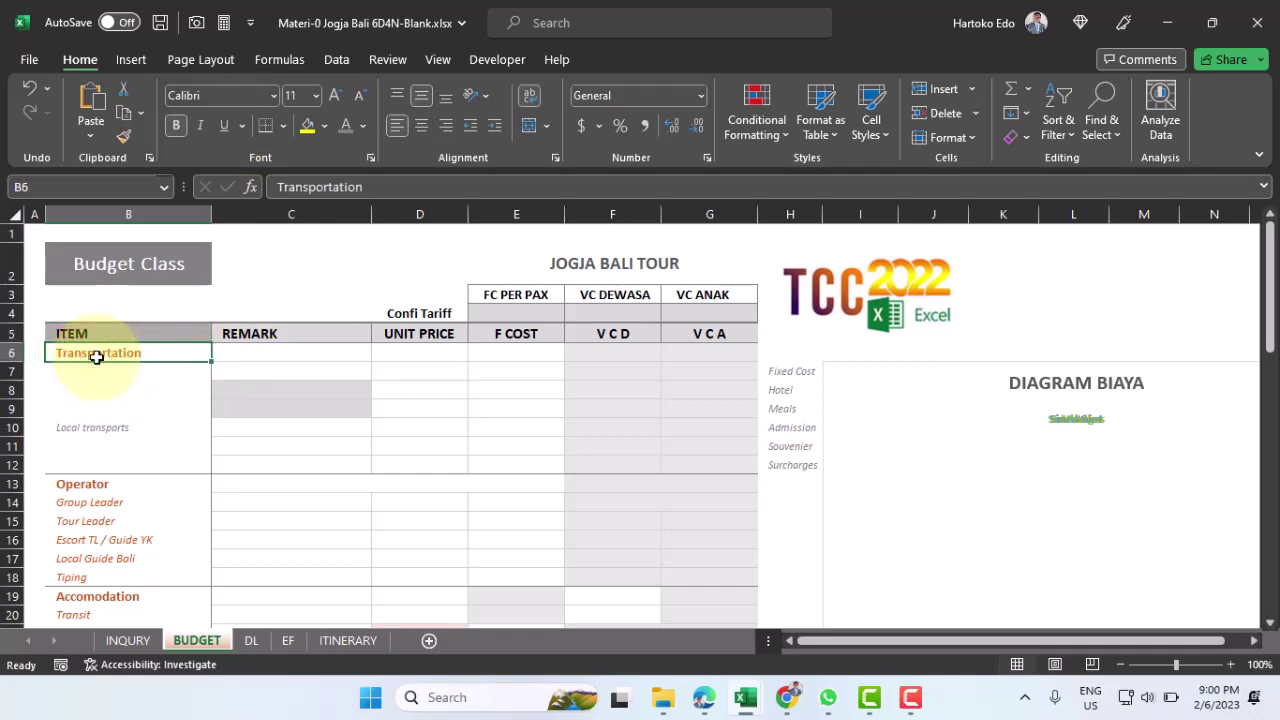
# - Examine the REMARK column with its transportation cells and the UNIT PRICE column with its Confi Tariff heading
pyautogui.click(289, 334)
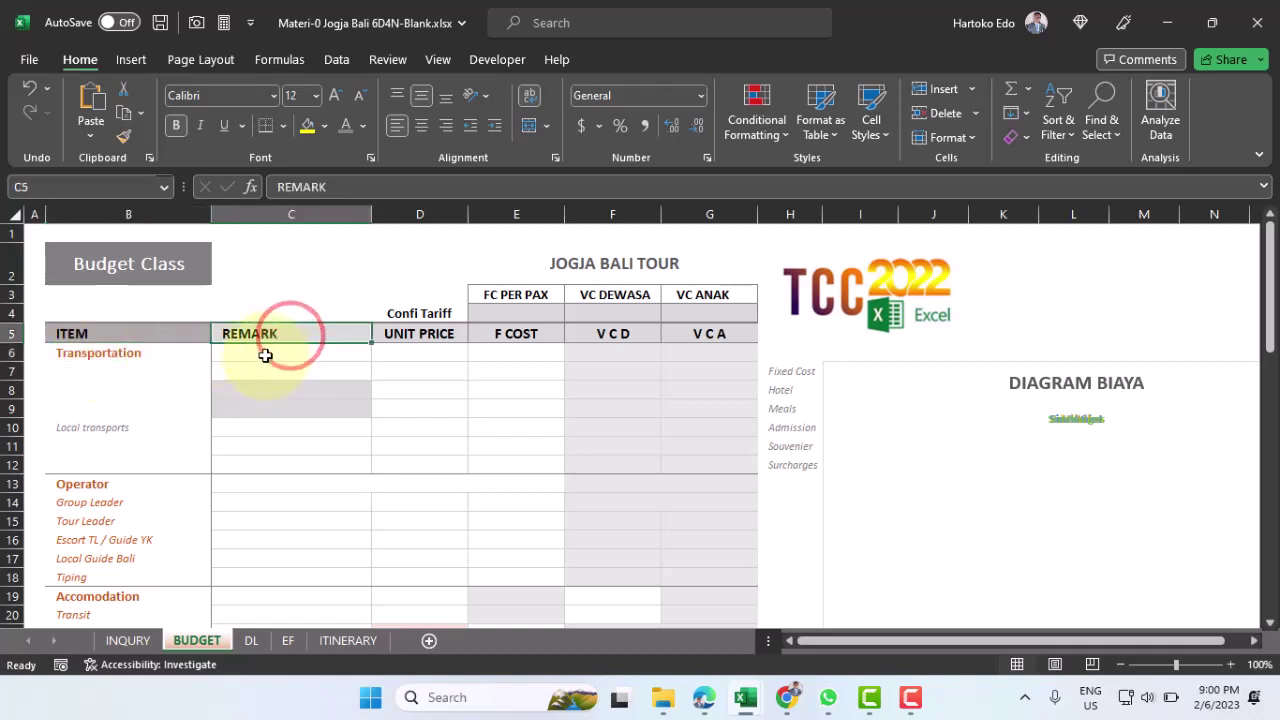
pyautogui.moveTo(265, 355); pyautogui.dragTo(260, 445)
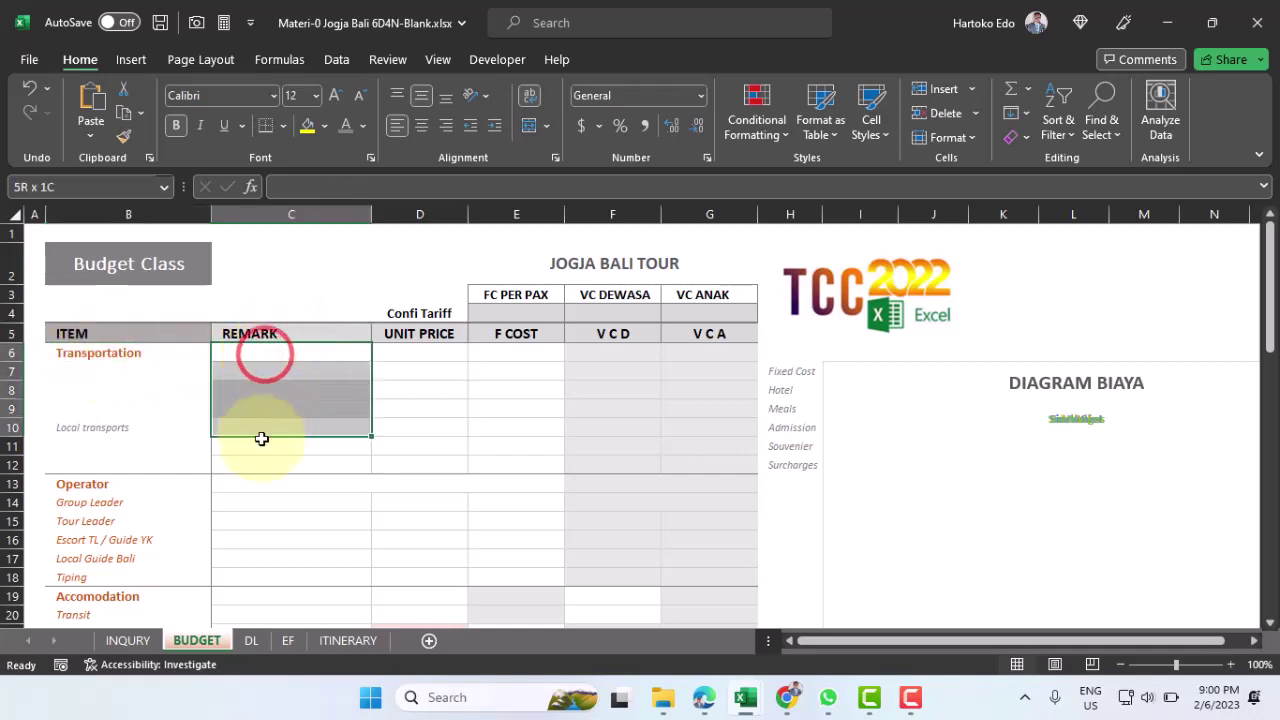
pyautogui.click(288, 214)
pyautogui.click(434, 214)
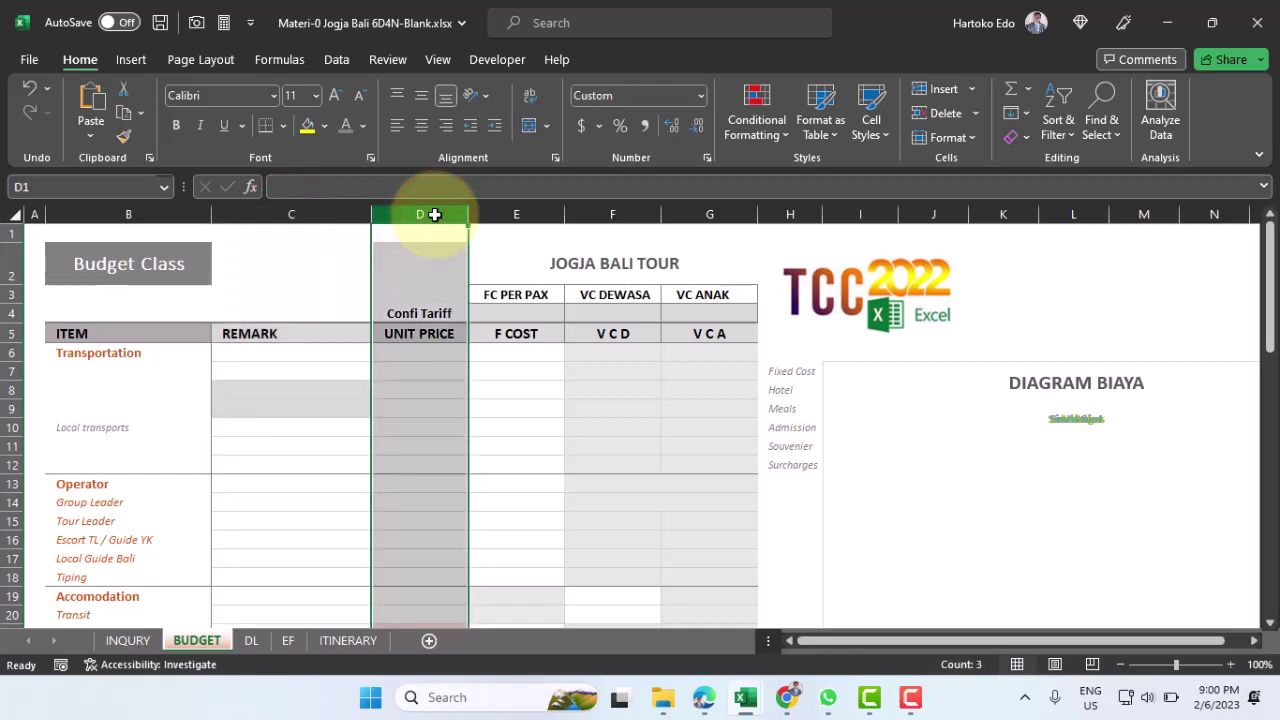
pyautogui.click(415, 334)
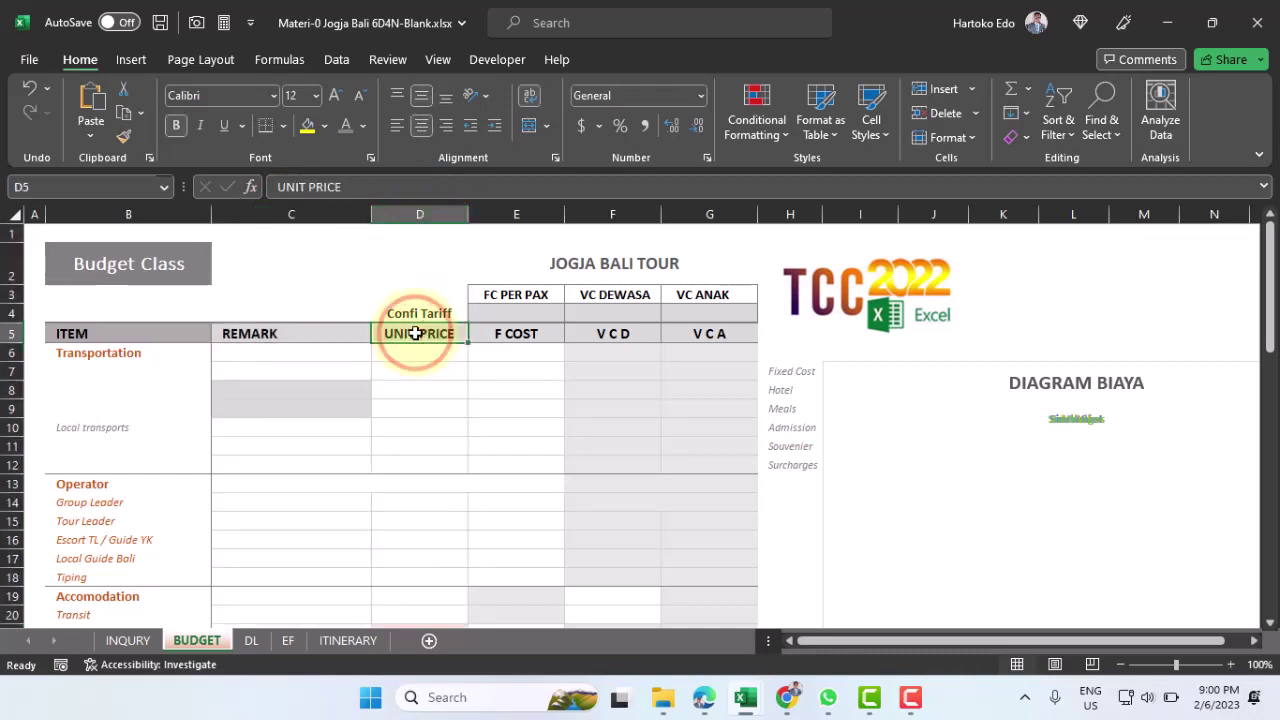
pyautogui.click(418, 315)
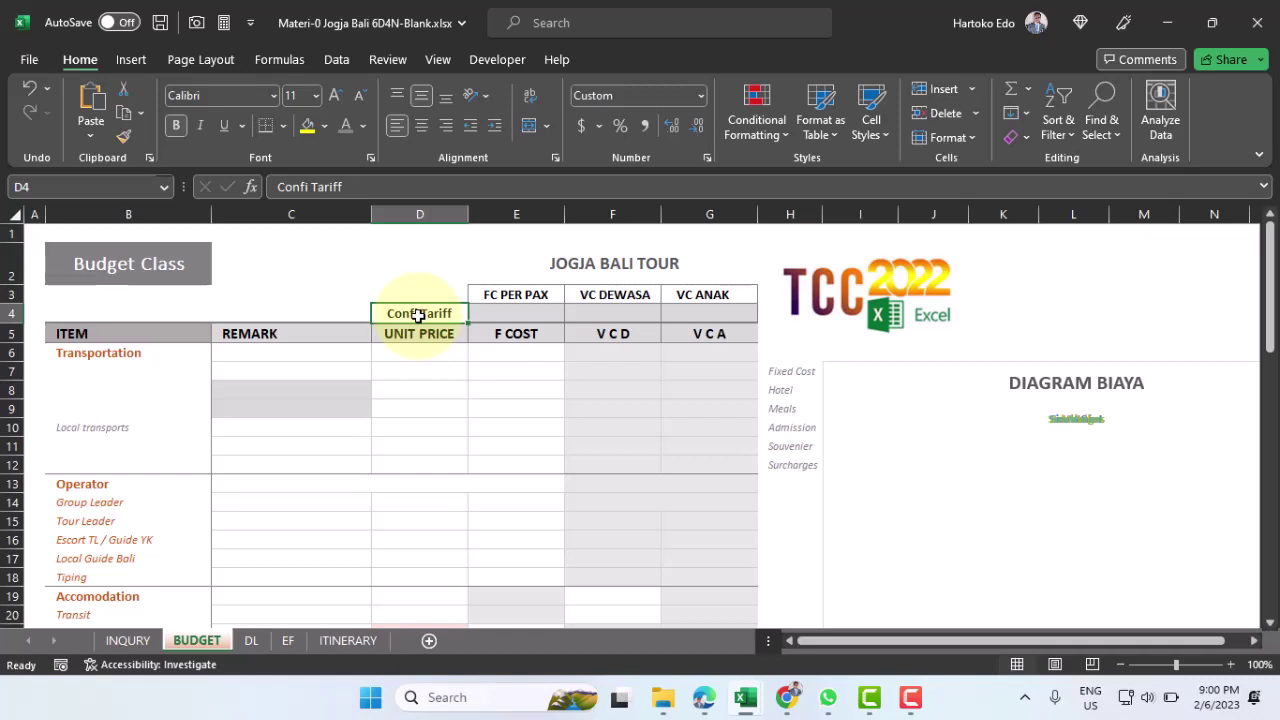
pyautogui.click(418, 214)
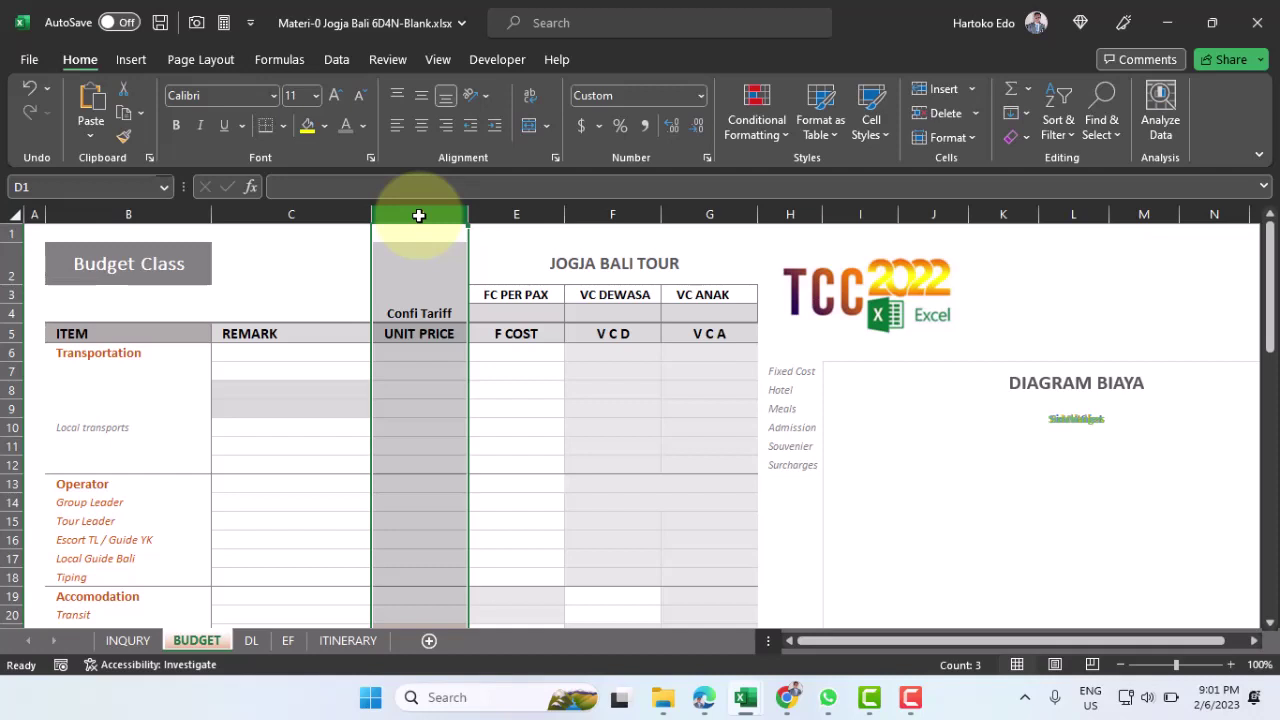
# - Review the fixed cost, adult variable cost and child variable cost columns E, F and G in turn
pyautogui.moveTo(520, 225); pyautogui.dragTo(515, 212)
pyautogui.click(515, 212)
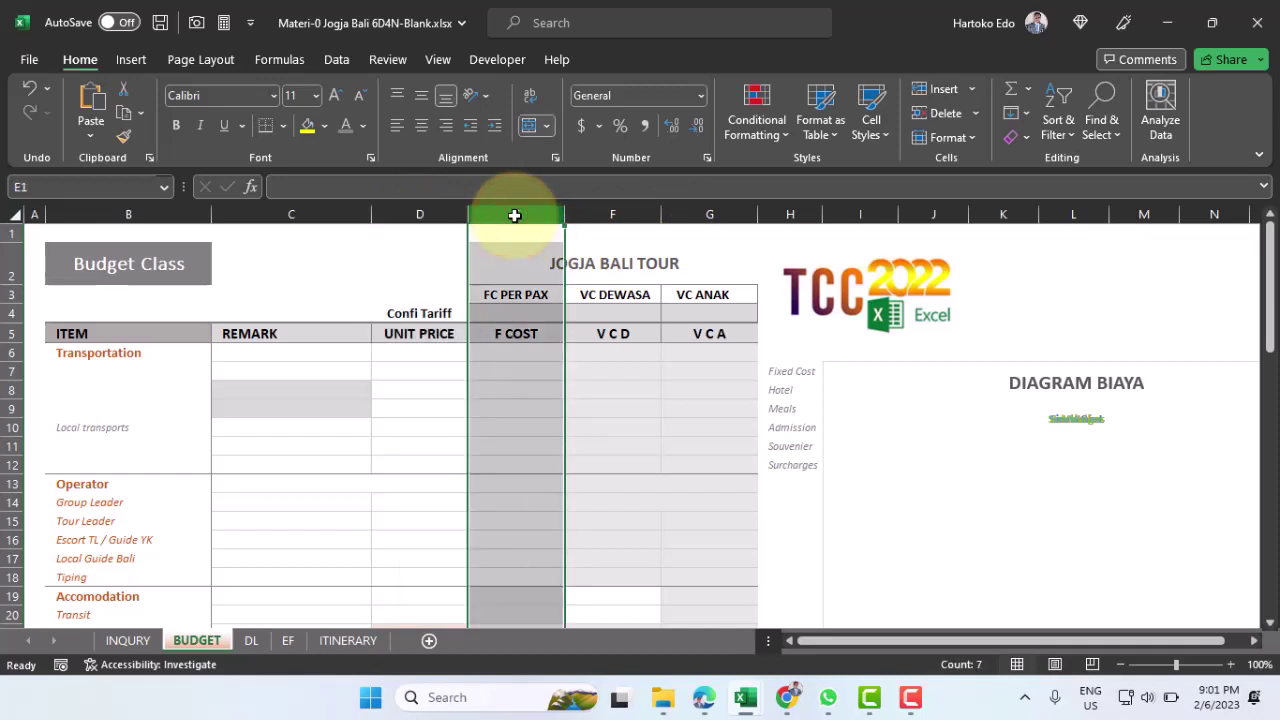
pyautogui.click(629, 214)
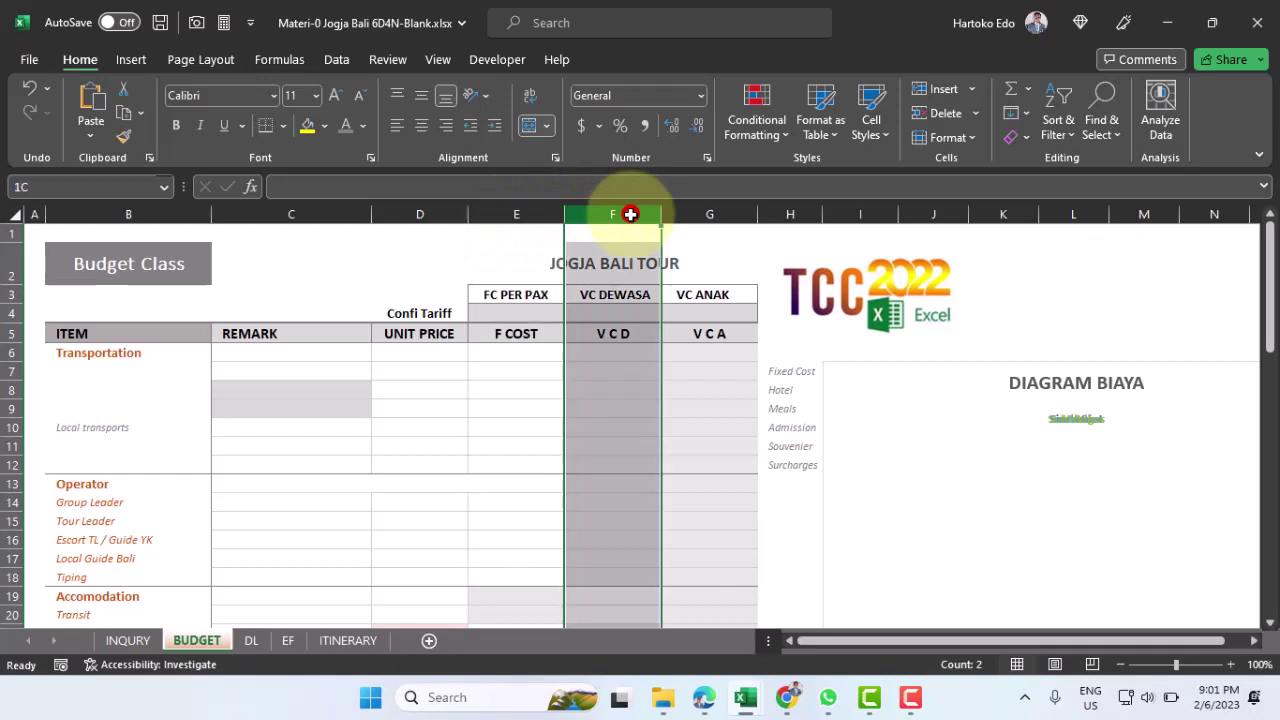
pyautogui.click(703, 215)
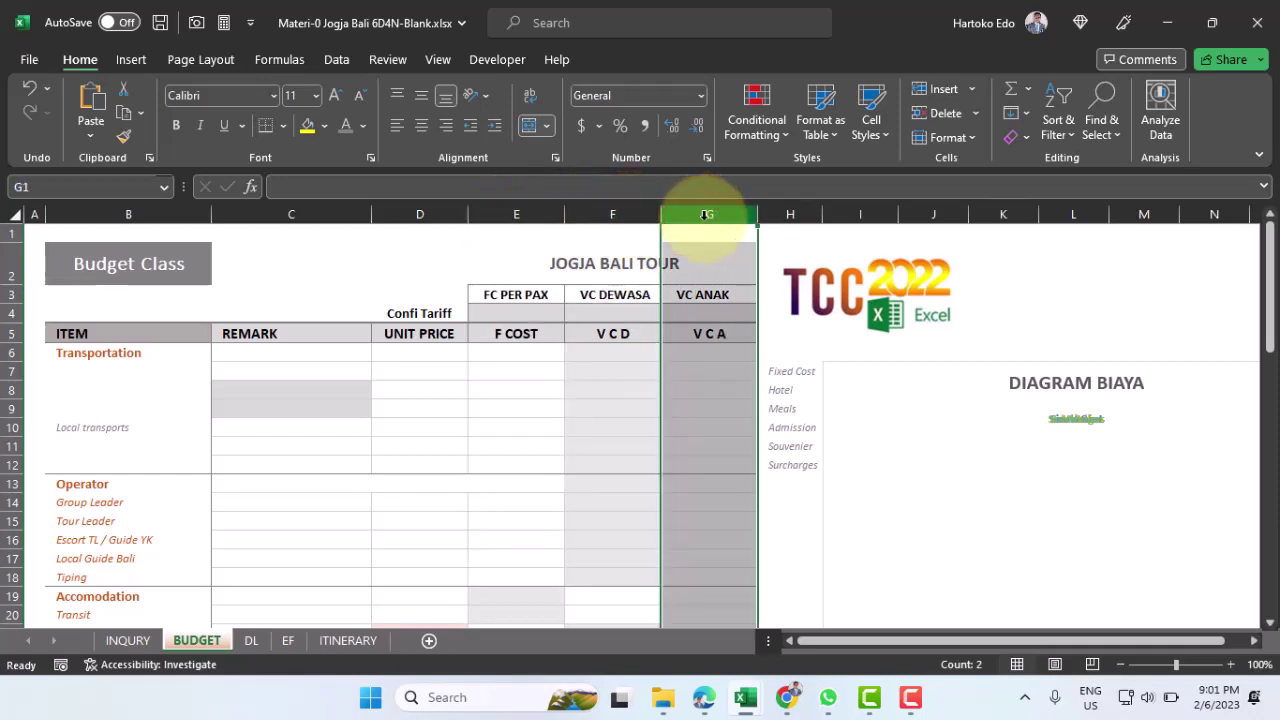
# - Inspect the Transportation item's F COST cells, selecting E5:E12 and checking the rows down to E9 individually
pyautogui.click(77, 353)
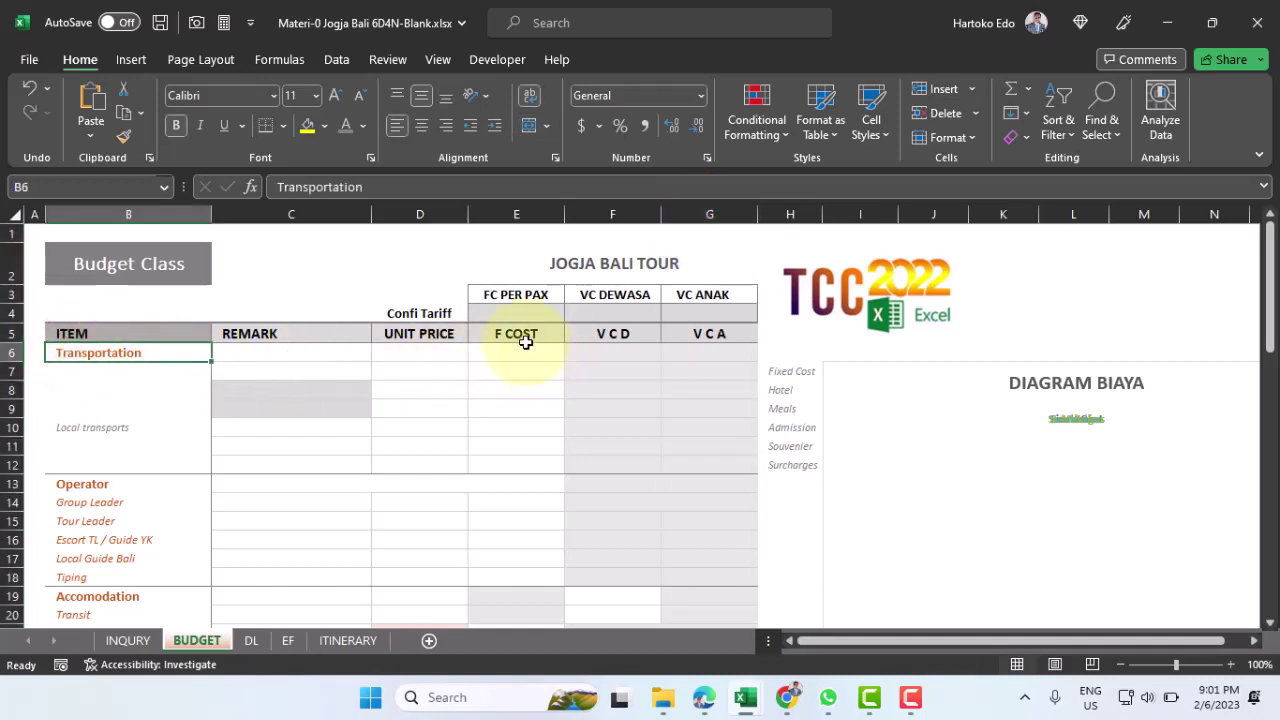
pyautogui.moveTo(525, 342); pyautogui.dragTo(522, 461)
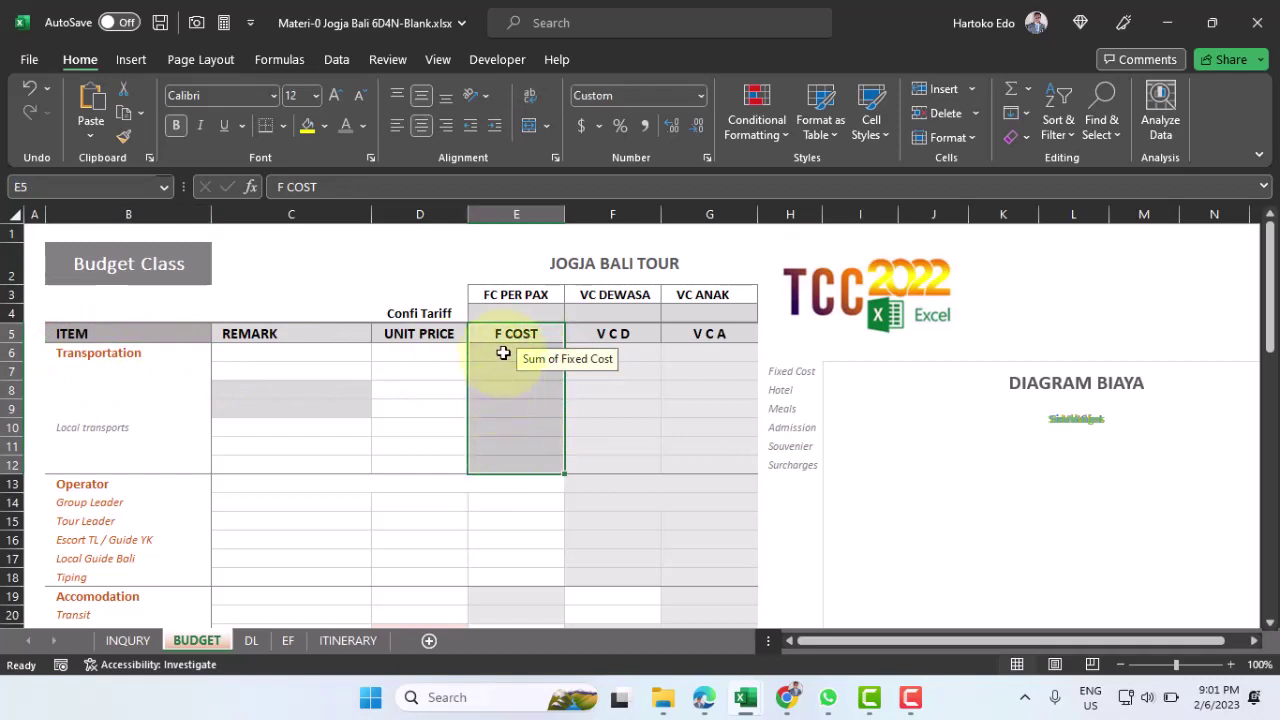
pyautogui.click(504, 358)
pyautogui.click(504, 374)
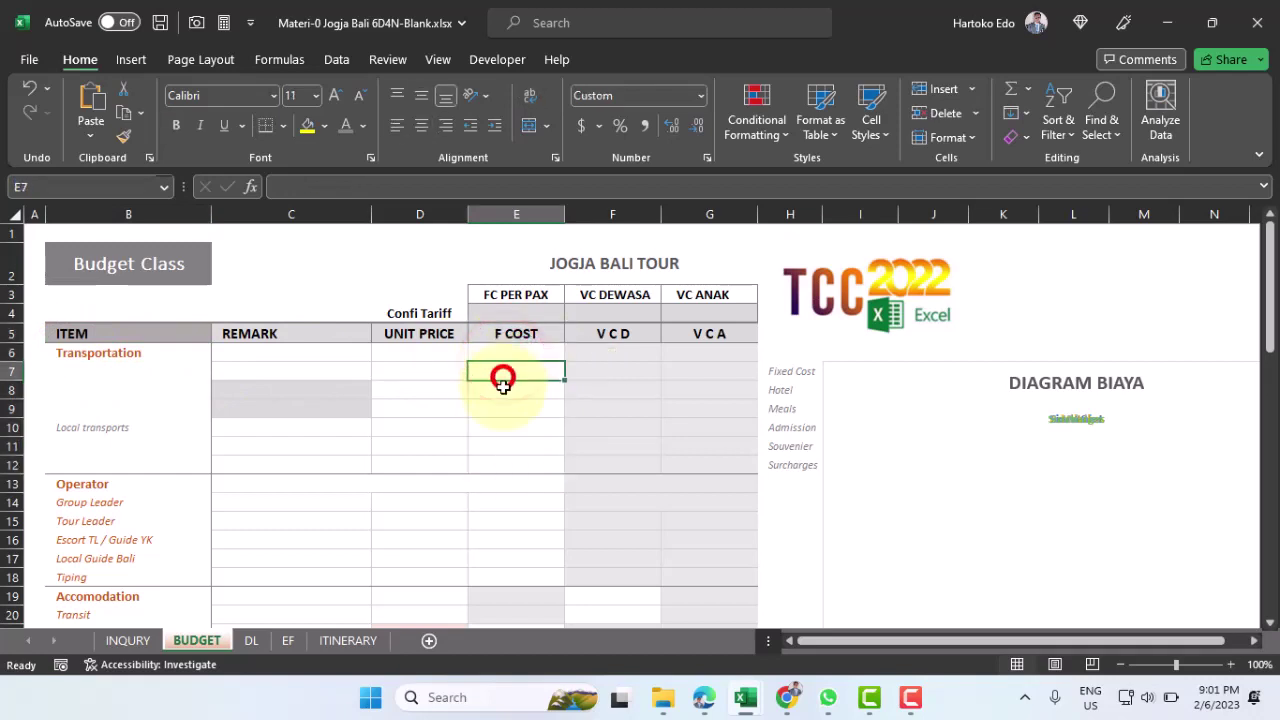
pyautogui.click(501, 390)
pyautogui.click(503, 403)
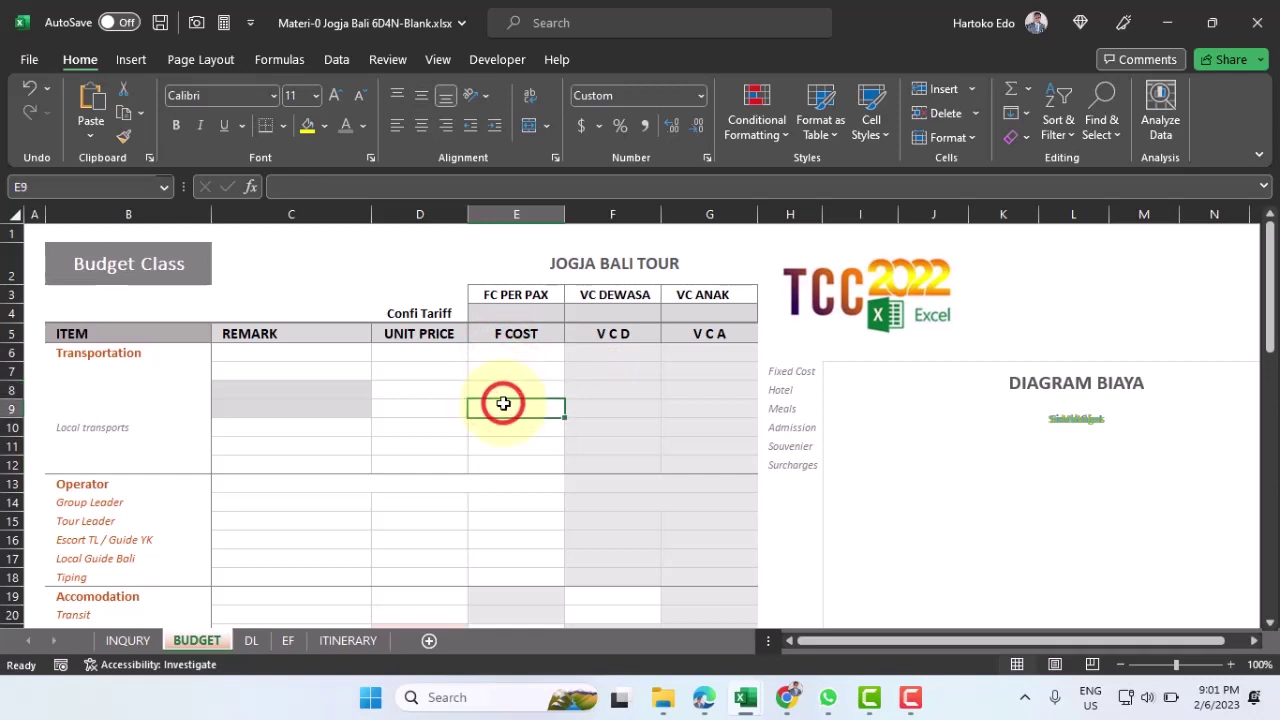
# - Compare the grey cells in C8:C9 and F6:G18 with the Transportation item's F COST cell E6
pyautogui.click(255, 395)
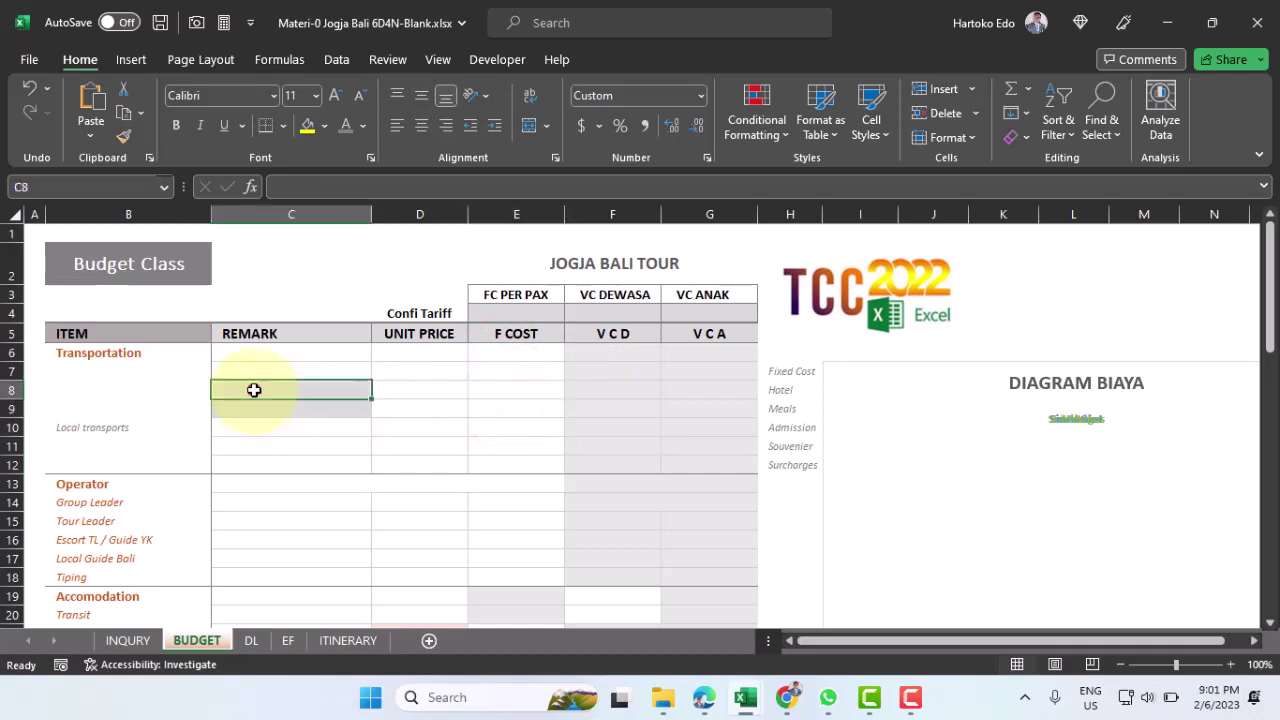
pyautogui.click(252, 403)
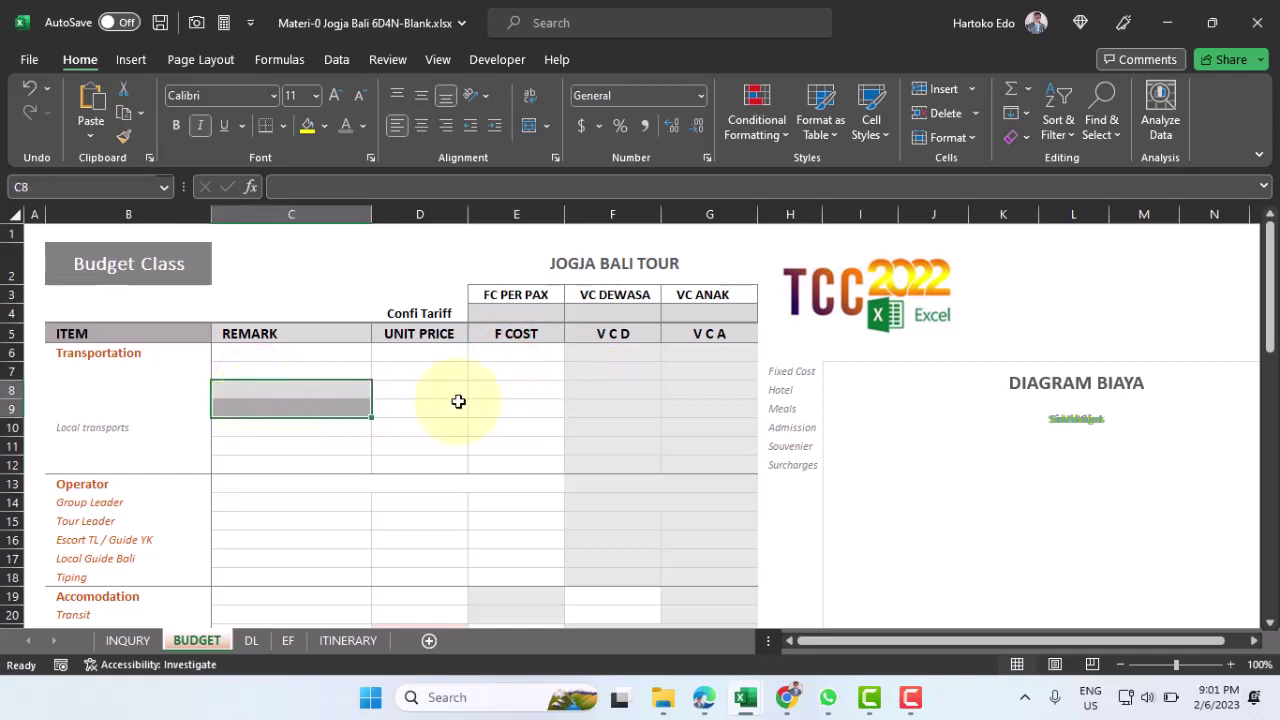
pyautogui.moveTo(615, 355); pyautogui.dragTo(722, 572)
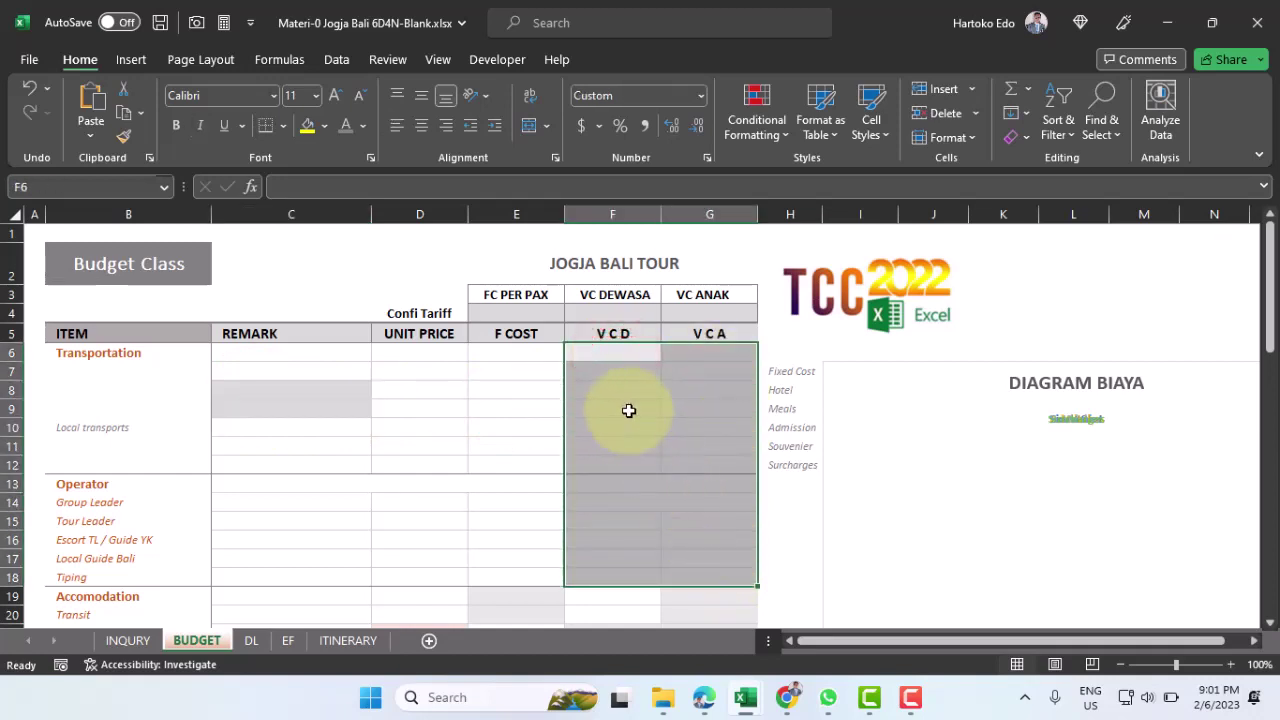
pyautogui.click(516, 353)
pyautogui.click(96, 354)
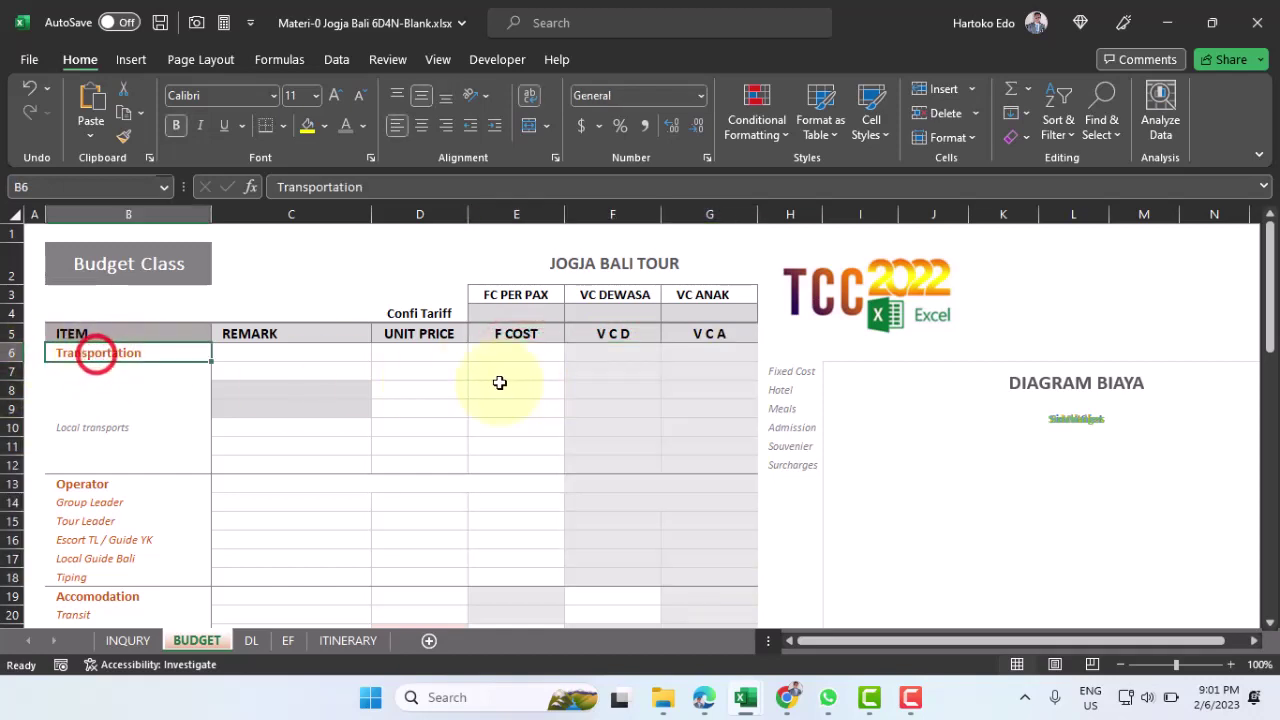
pyautogui.click(517, 353)
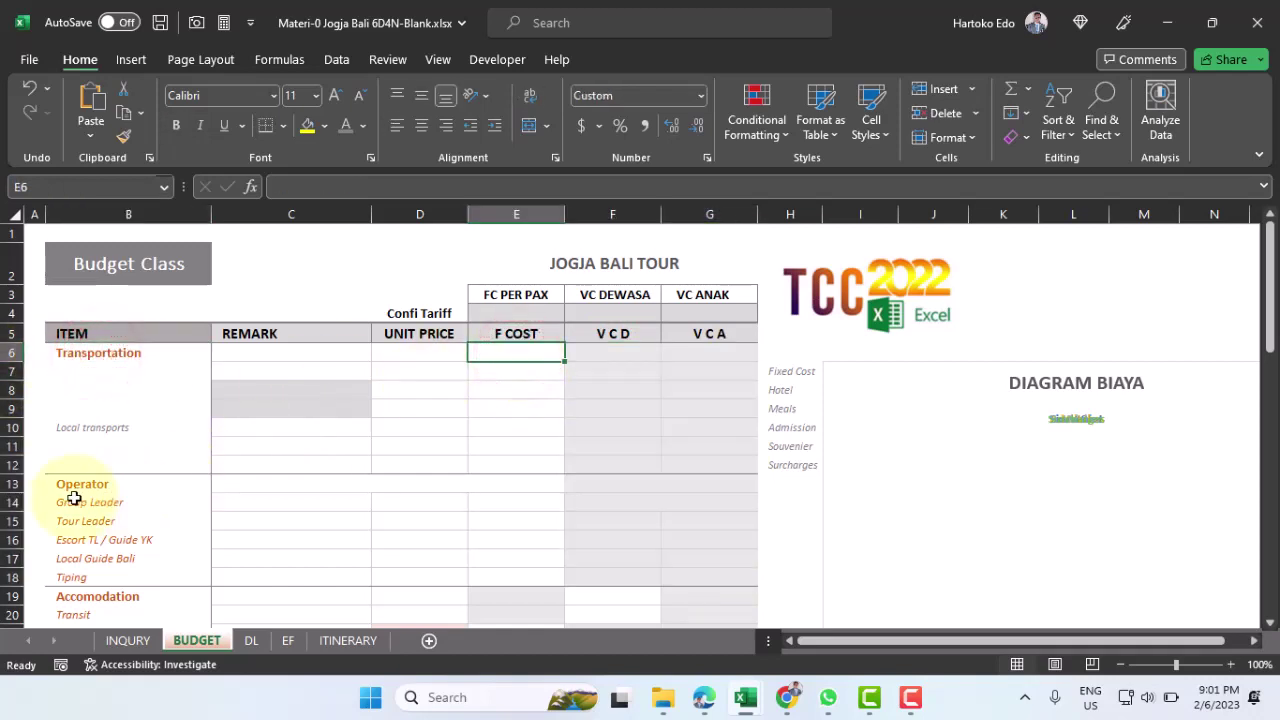
# - Match the Operator items to fixed cost cells E14:E18 and the Accomodation Transit item to V C D cell F20
pyautogui.moveTo(73, 485); pyautogui.dragTo(74, 576)
pyautogui.moveTo(503, 497); pyautogui.dragTo(503, 571)
pyautogui.scroll(-1, 504, 575)
pyautogui.scroll(-1, 504, 575)
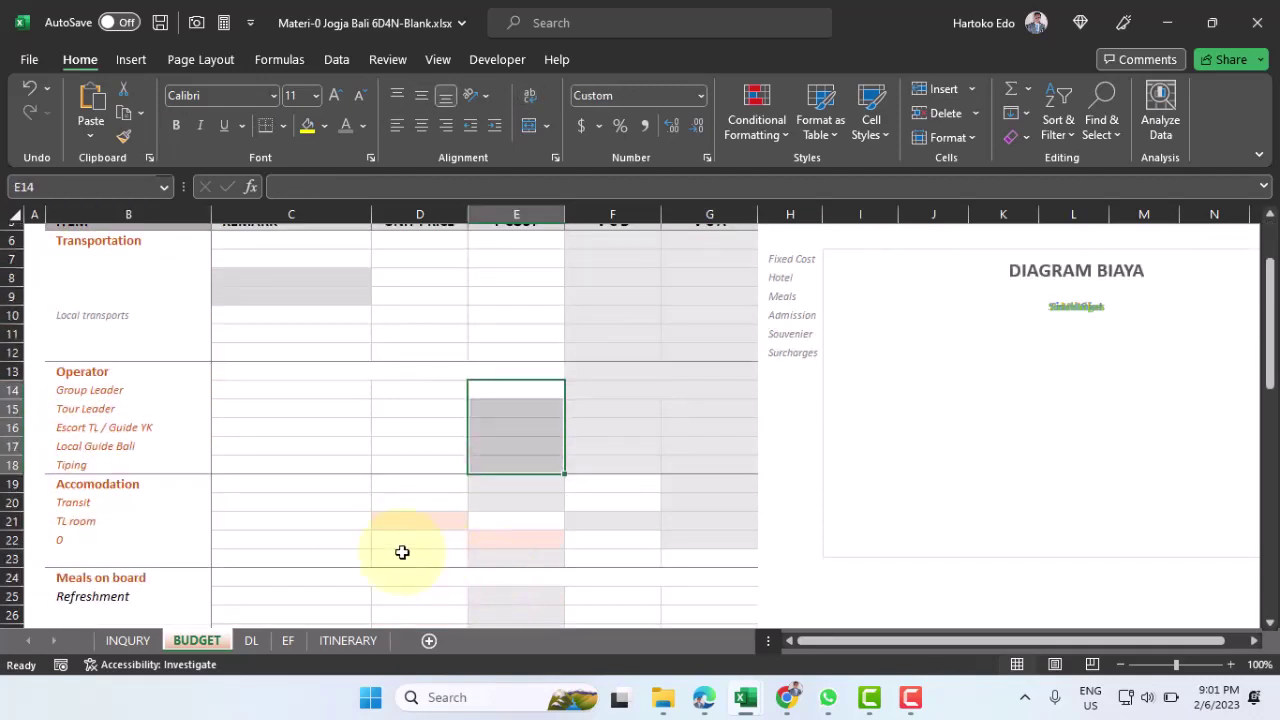
pyautogui.moveTo(79, 488); pyautogui.dragTo(77, 500)
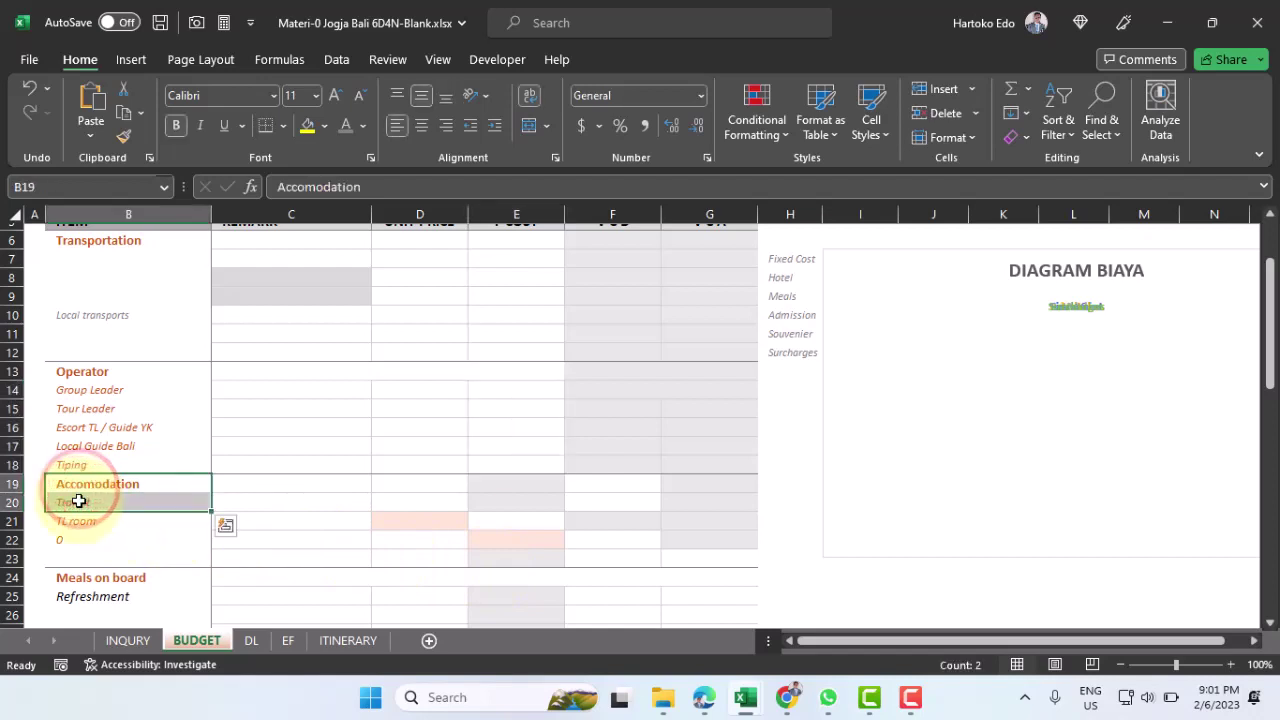
pyautogui.click(616, 500)
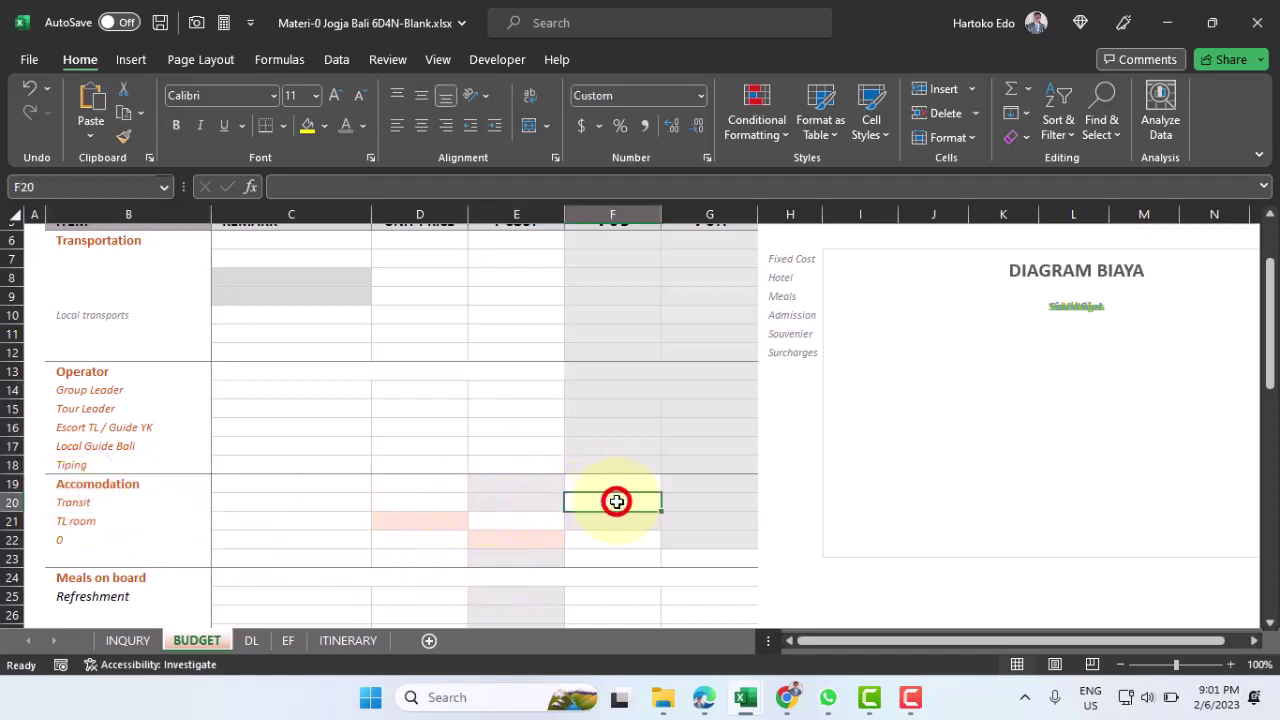
# - Check the TL room item in B21 against its F COST cell E21 and the fixed cost column heading
pyautogui.click(72, 526)
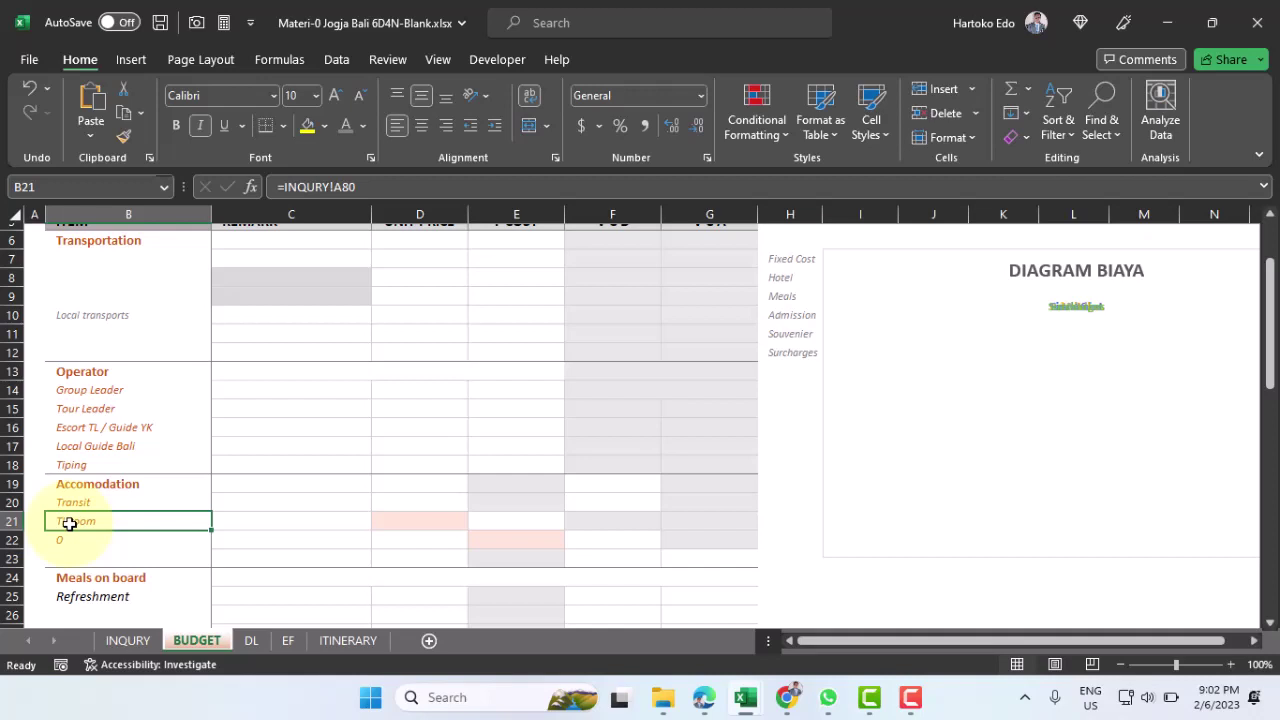
pyautogui.click(517, 519)
pyautogui.scroll(2, 511, 500)
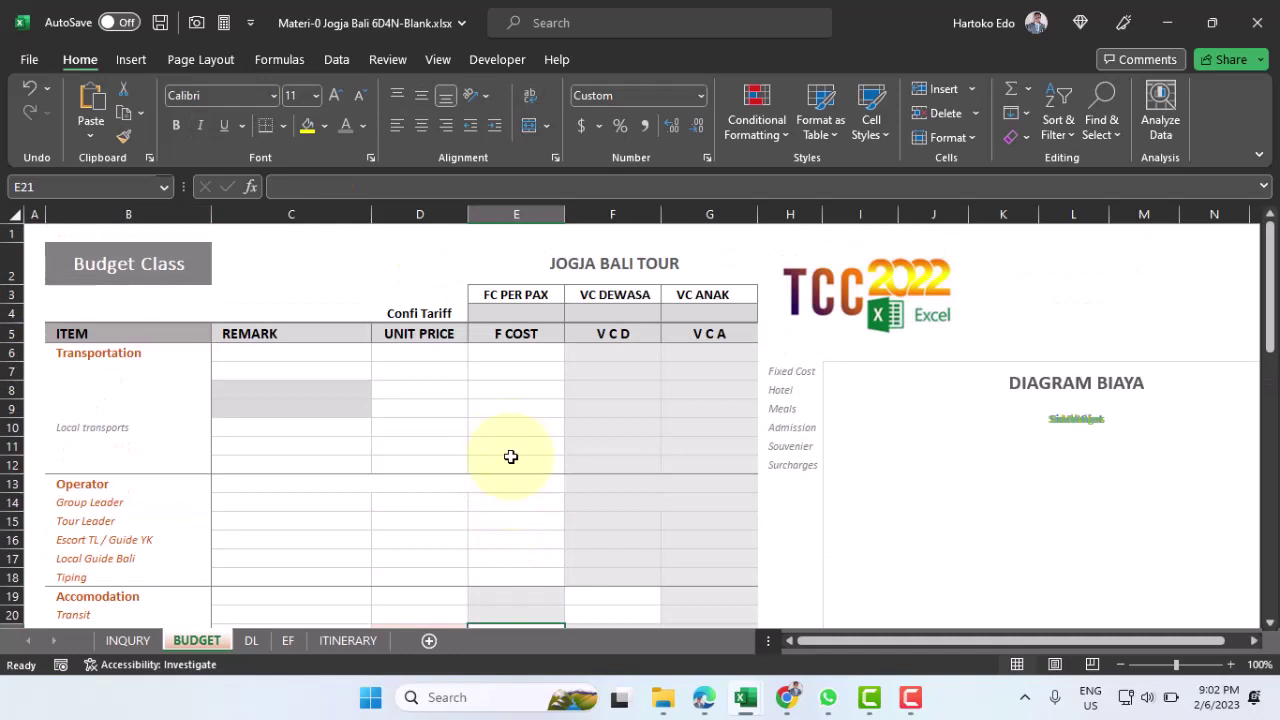
pyautogui.click(522, 214)
pyautogui.scroll(-2, 523, 294)
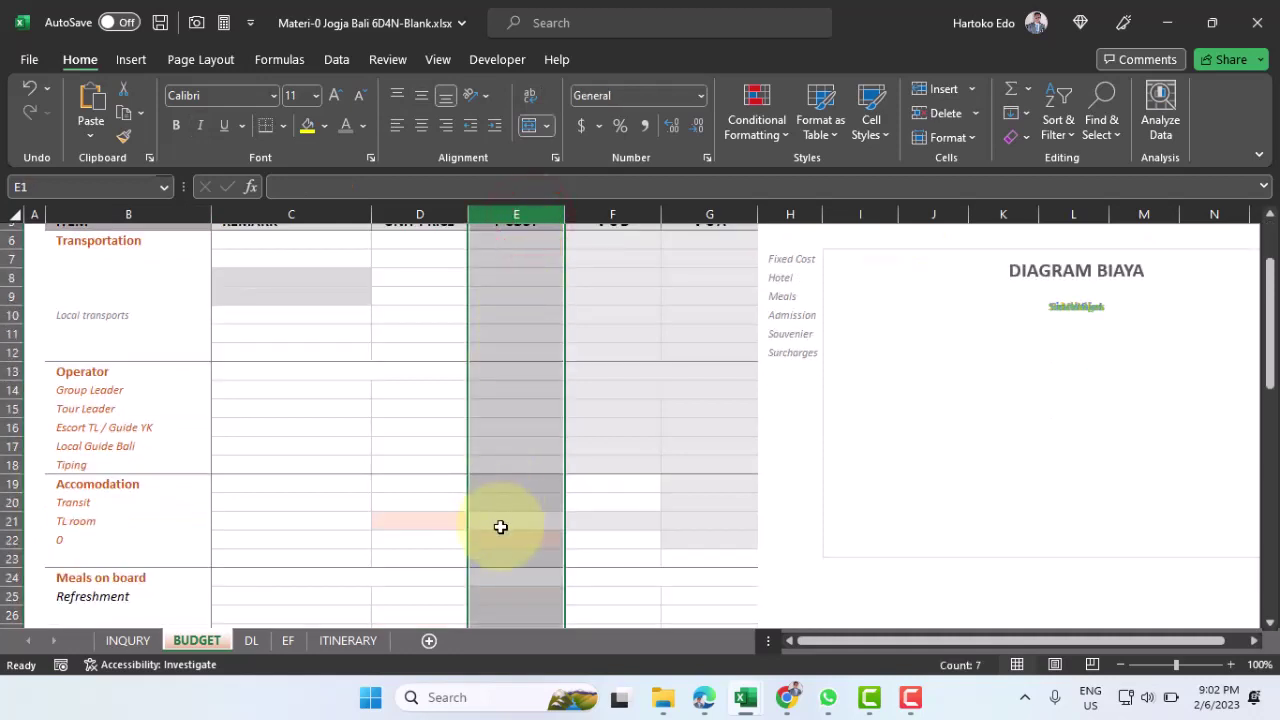
pyautogui.click(79, 522)
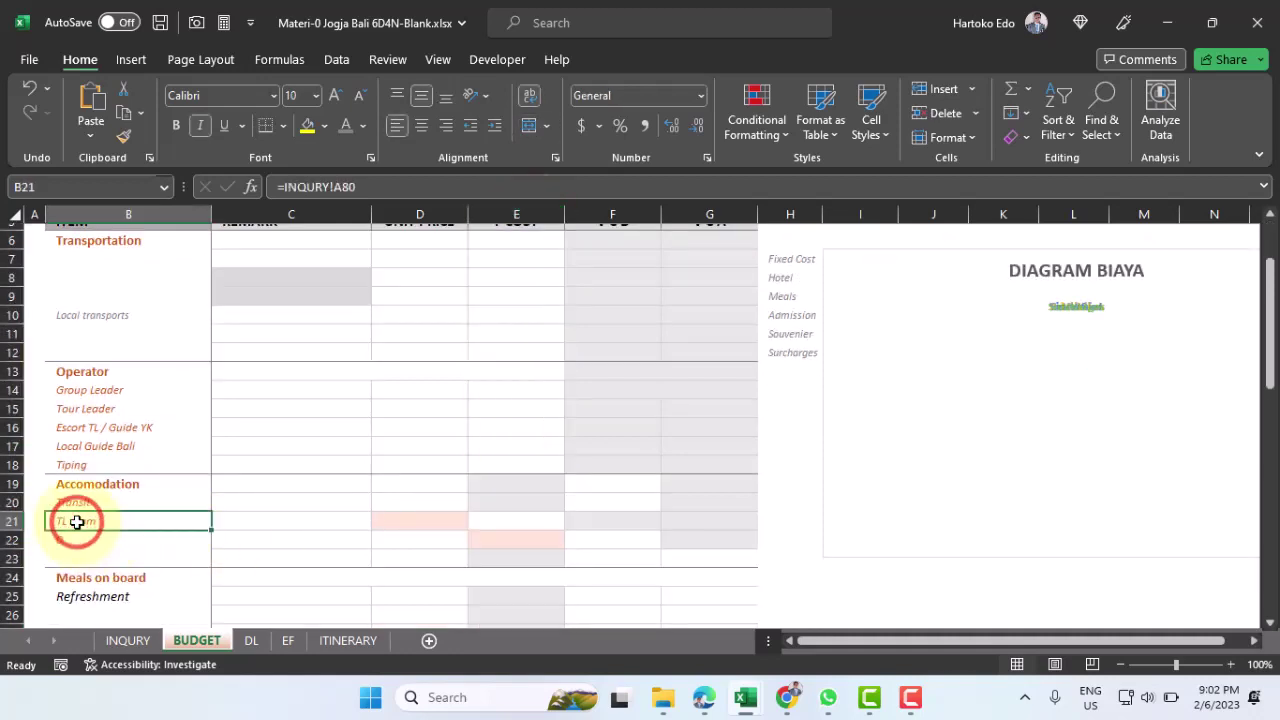
pyautogui.click(525, 525)
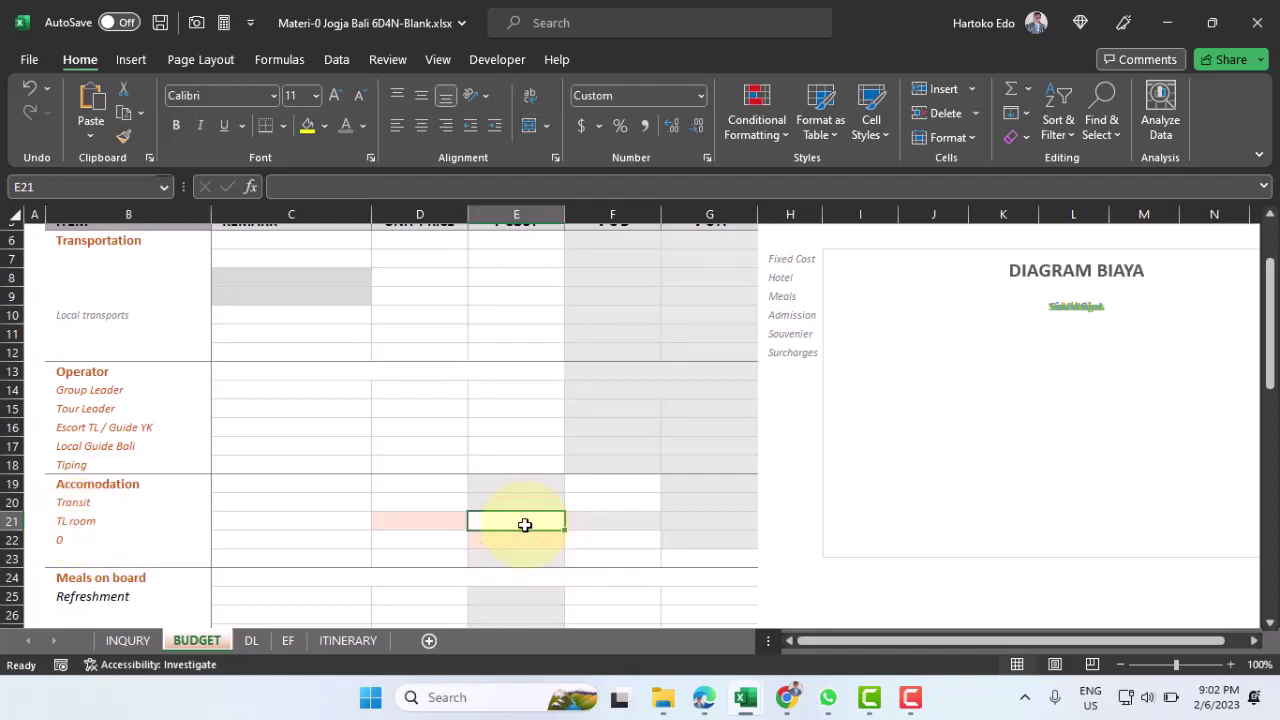
# - Examine the Meals on board section against the fixed cost column E and adult variable cost column F
pyautogui.scroll(-3, 251, 551)
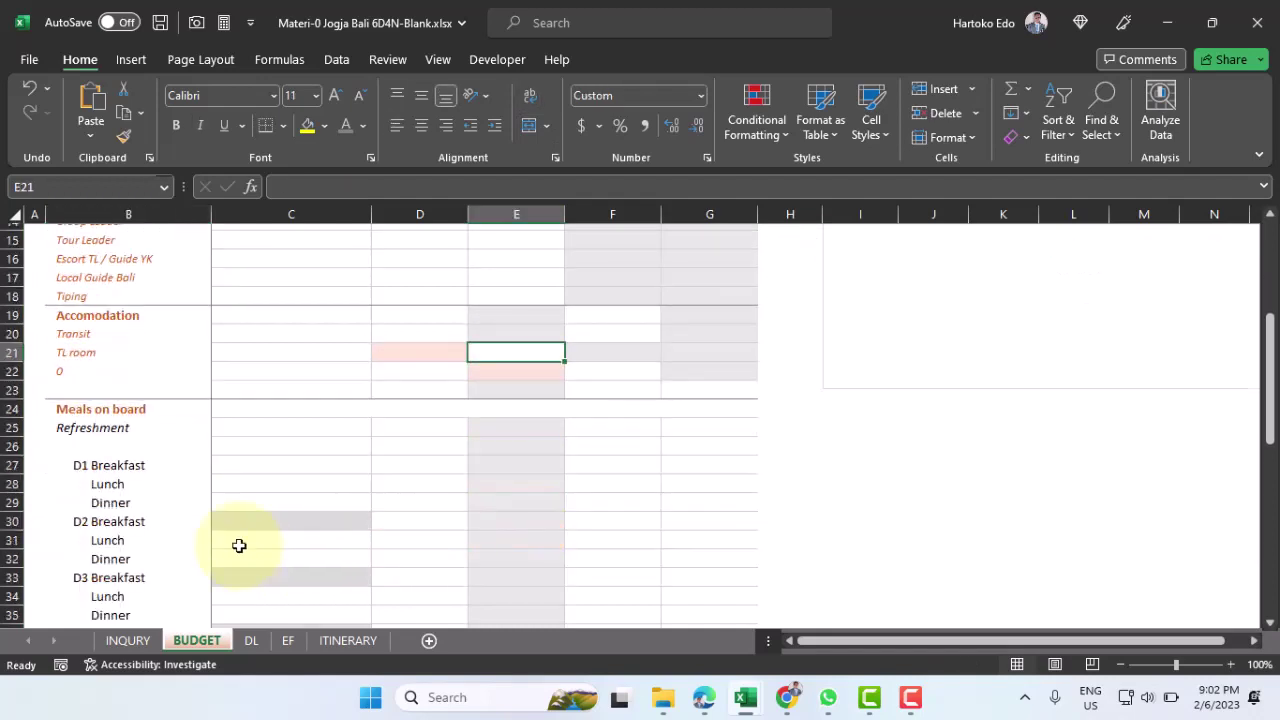
pyautogui.click(94, 417)
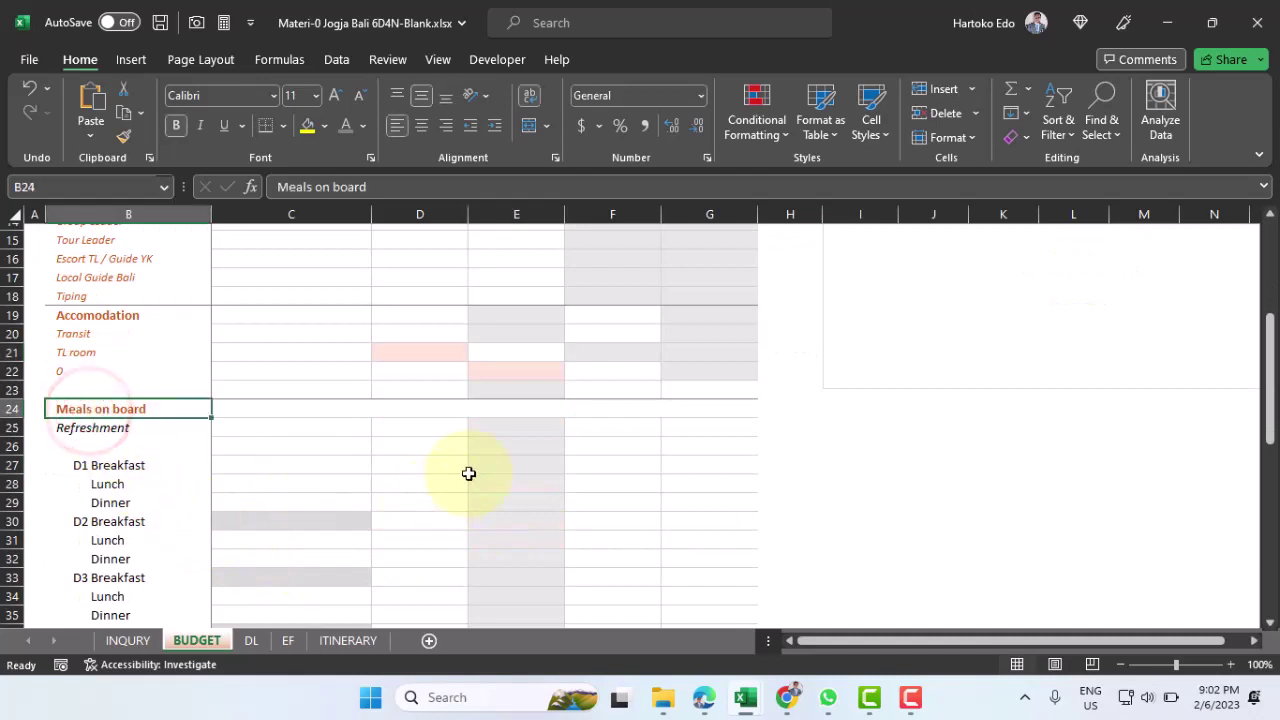
pyautogui.click(520, 214)
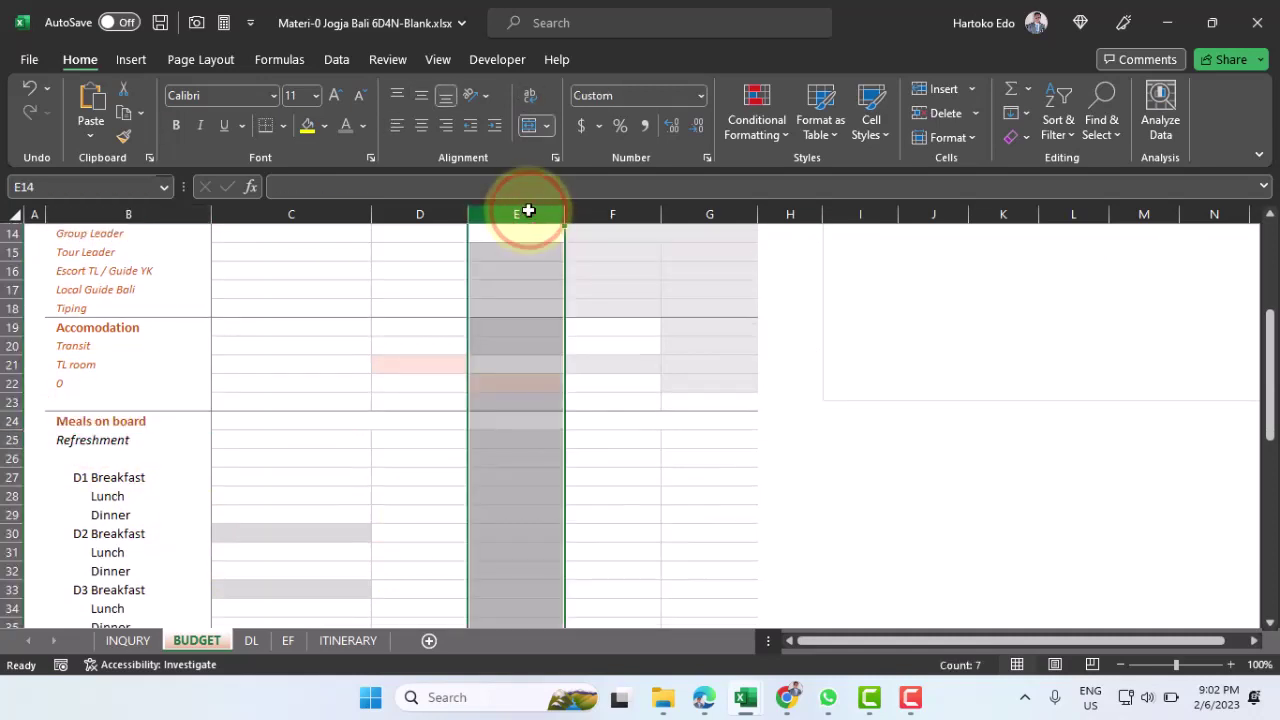
pyautogui.click(634, 214)
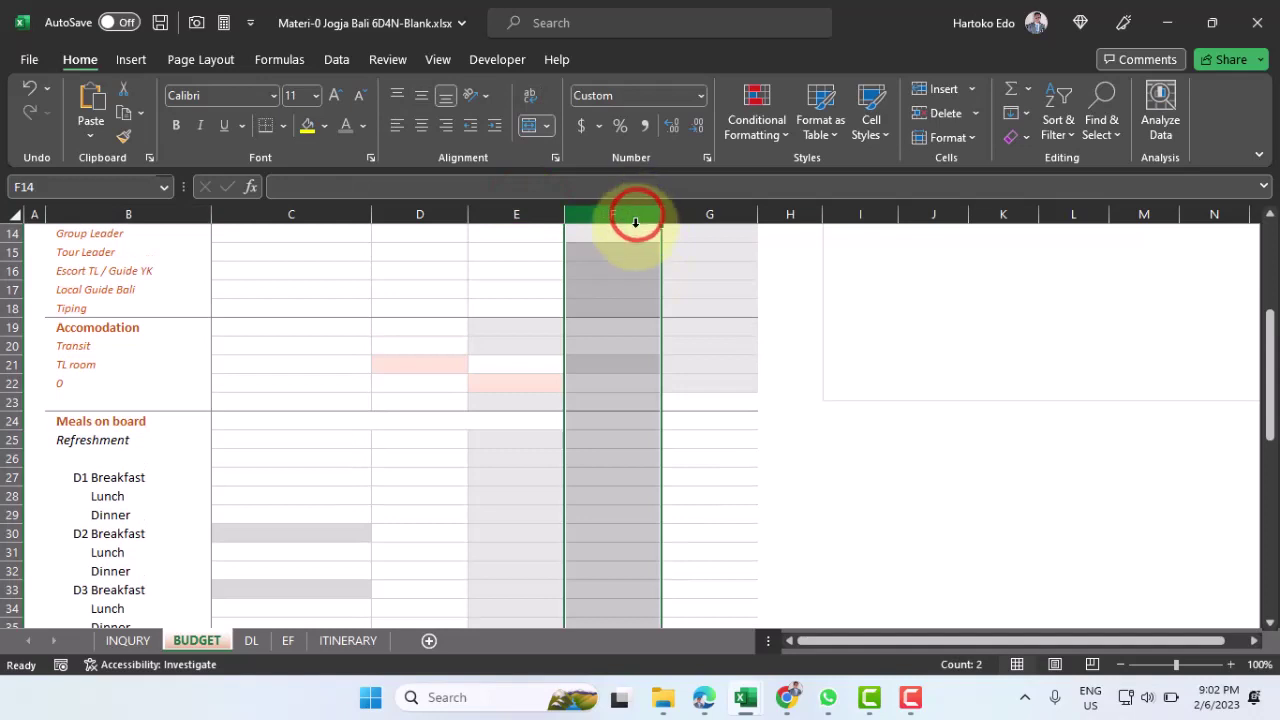
# - Match the Refreshment and D1 Breakfast cells F25, F27 and G27 to the V C D and V C A variable cost headings
pyautogui.scroll(4, 633, 260)
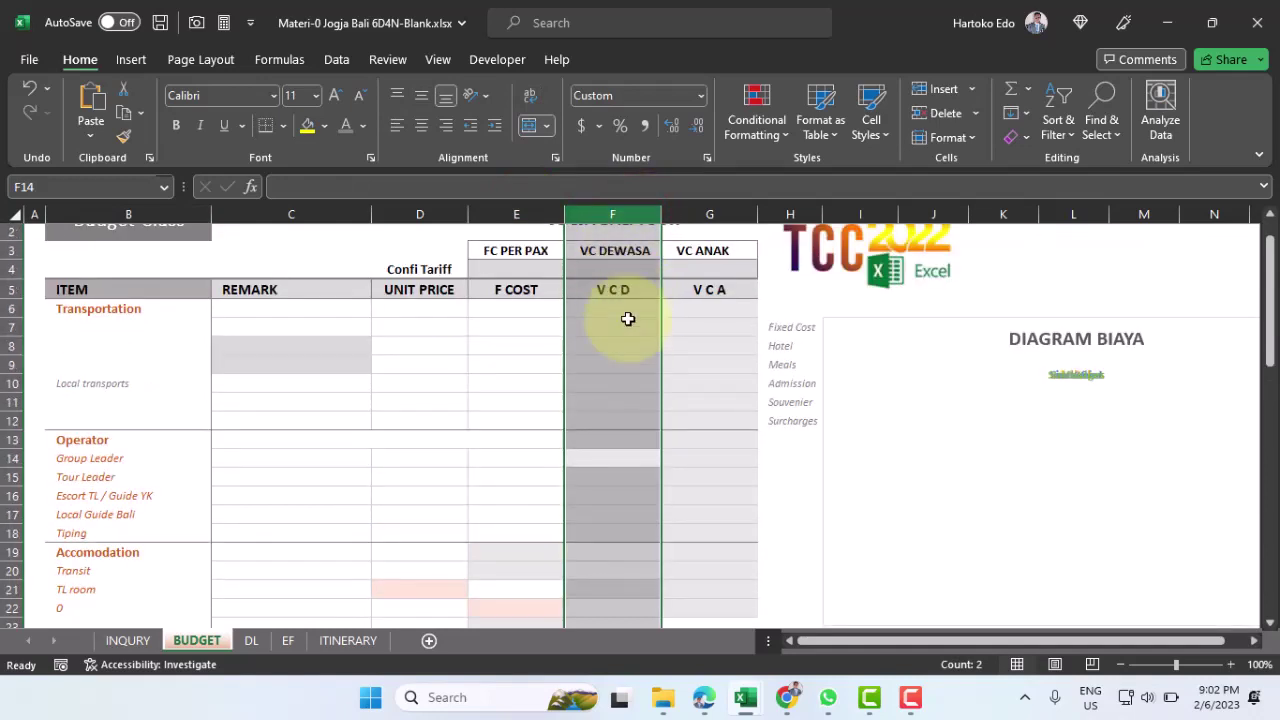
pyautogui.scroll(-6, 622, 297)
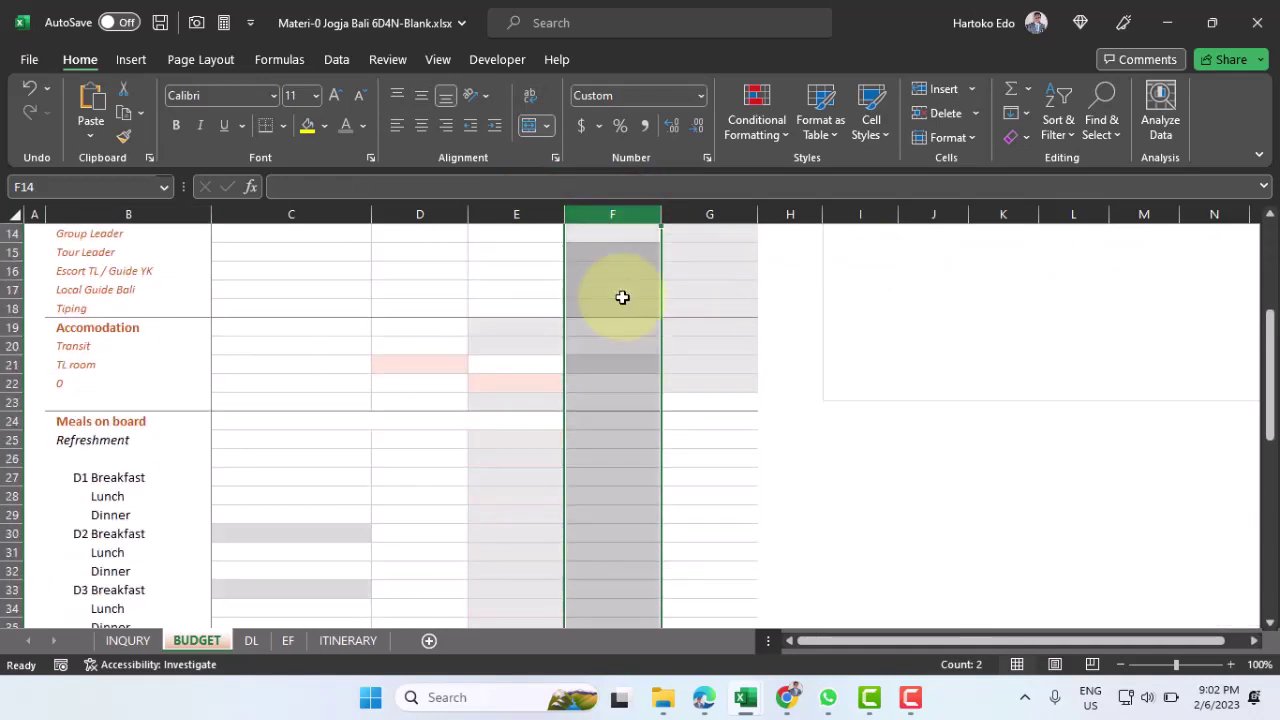
pyautogui.click(594, 323)
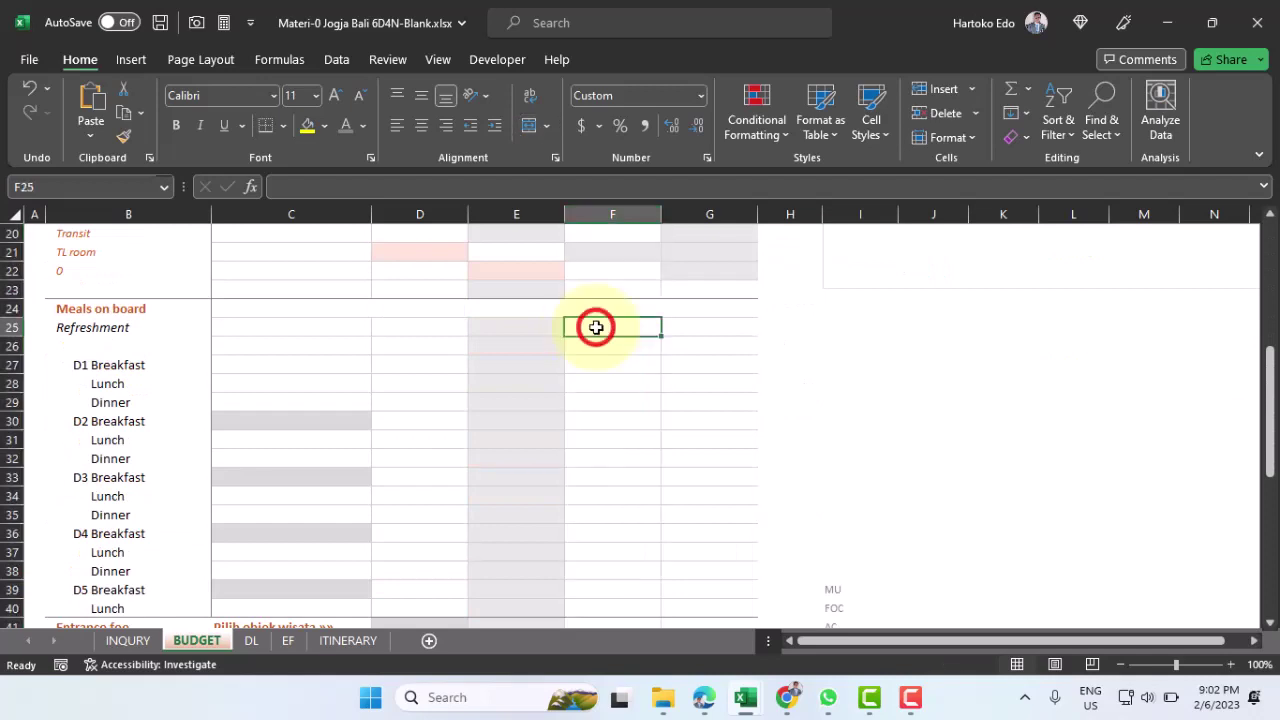
pyautogui.click(604, 371)
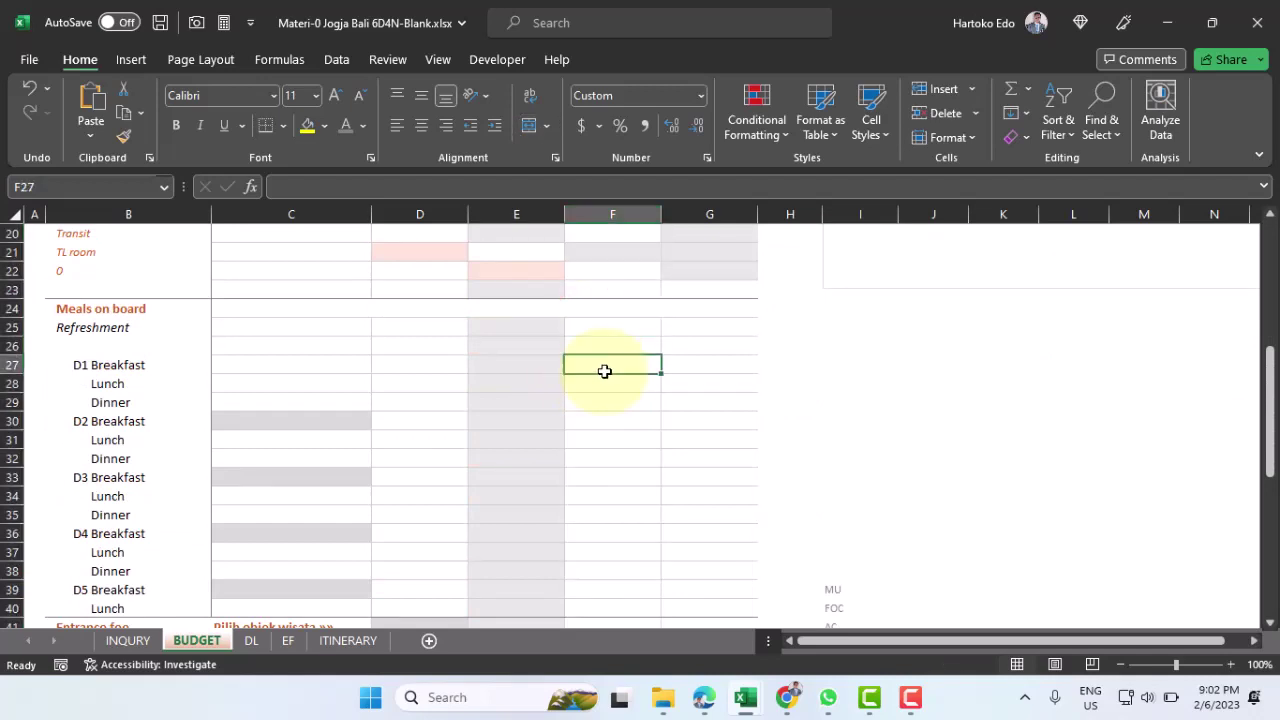
pyautogui.click(710, 367)
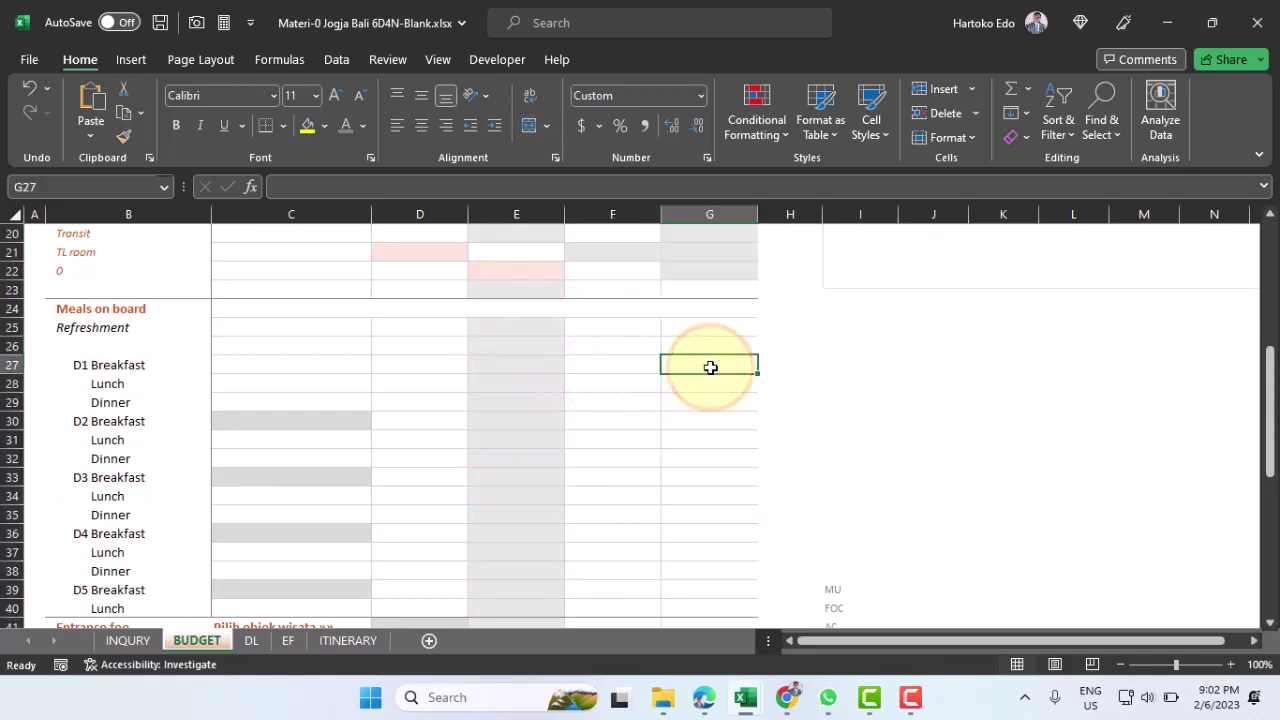
# - Compare the grey breakfast remark cells C39, C36 and C33 with the Accomodation section
pyautogui.scroll(-4, 710, 367)
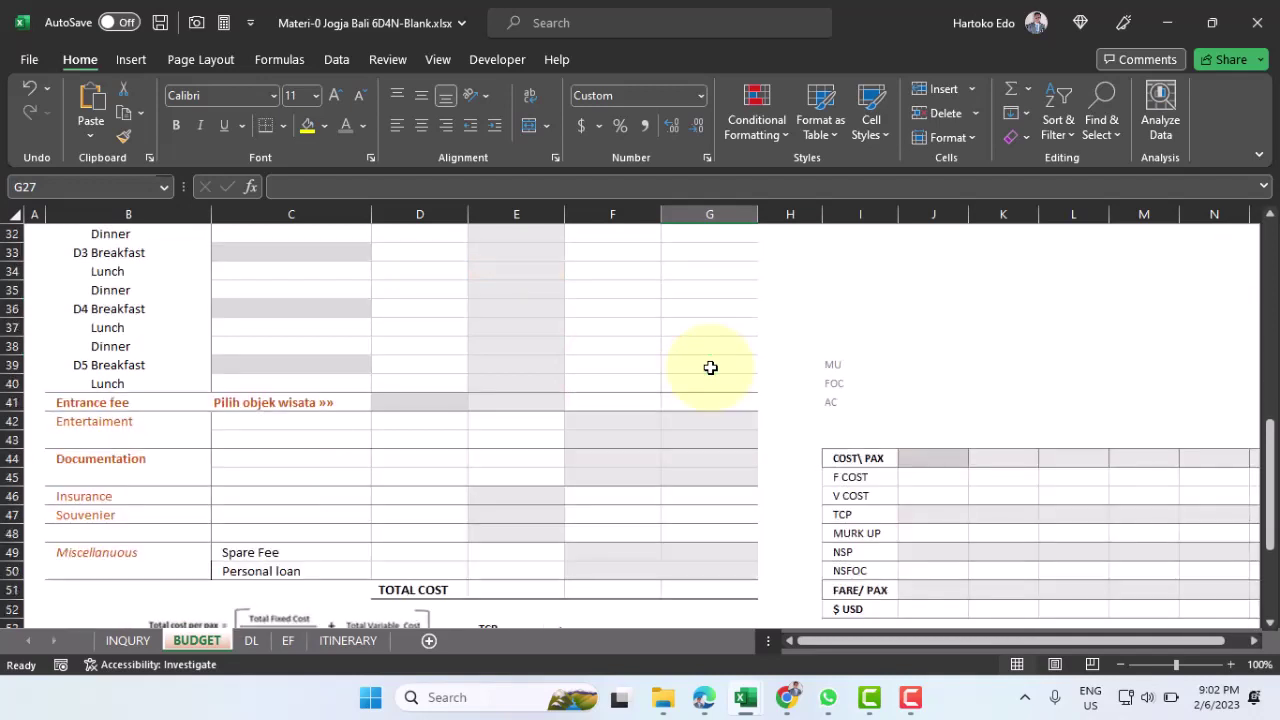
pyautogui.click(303, 362)
pyautogui.click(303, 308)
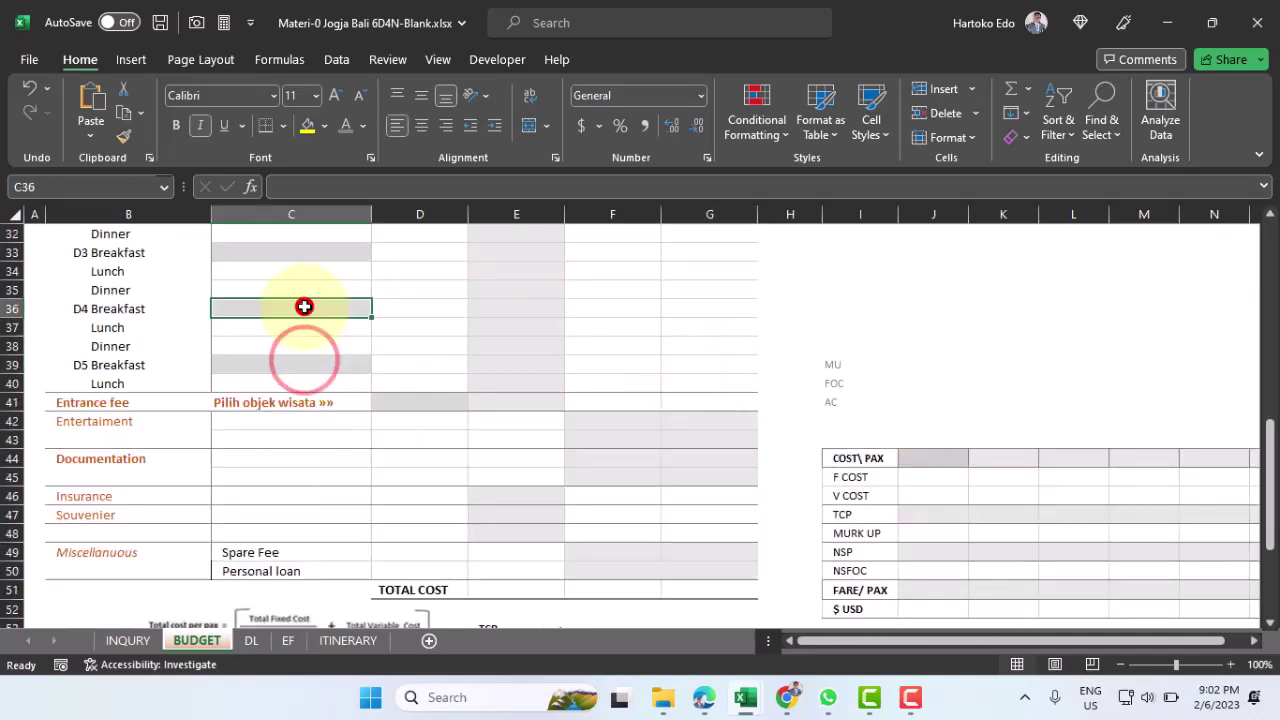
pyautogui.click(306, 252)
pyautogui.scroll(6, 309, 348)
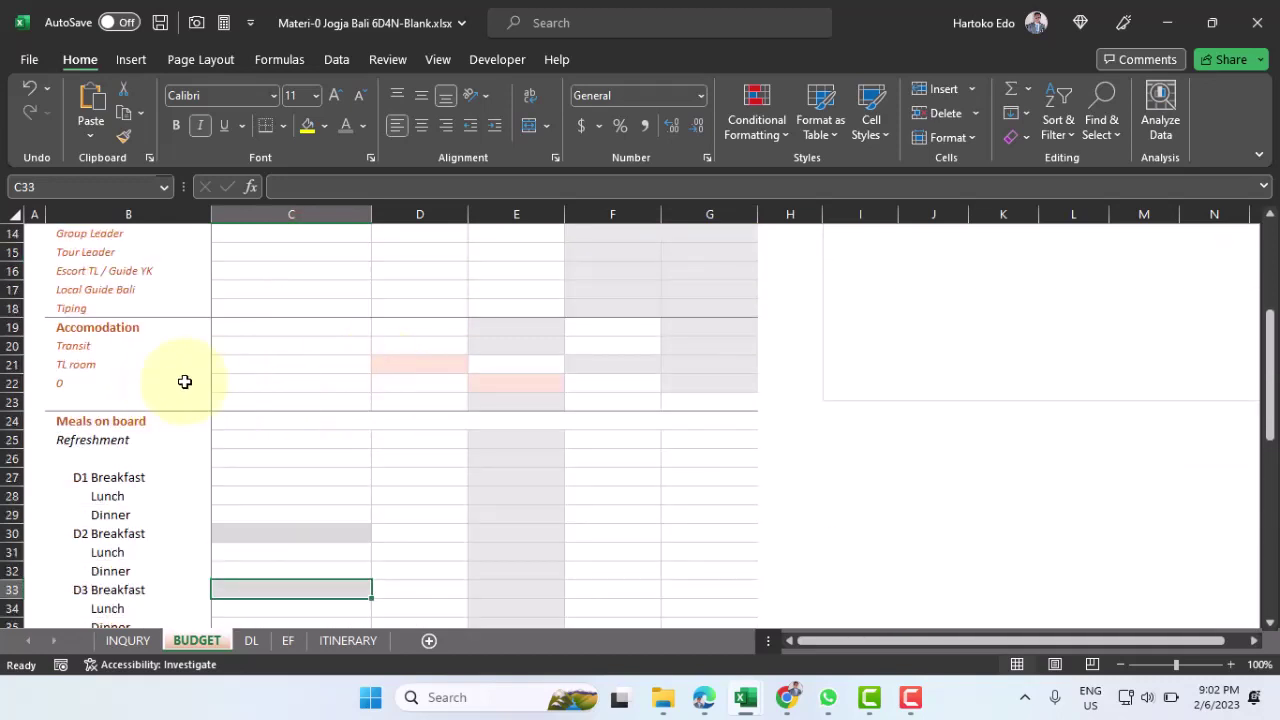
pyautogui.scroll(3, 240, 463)
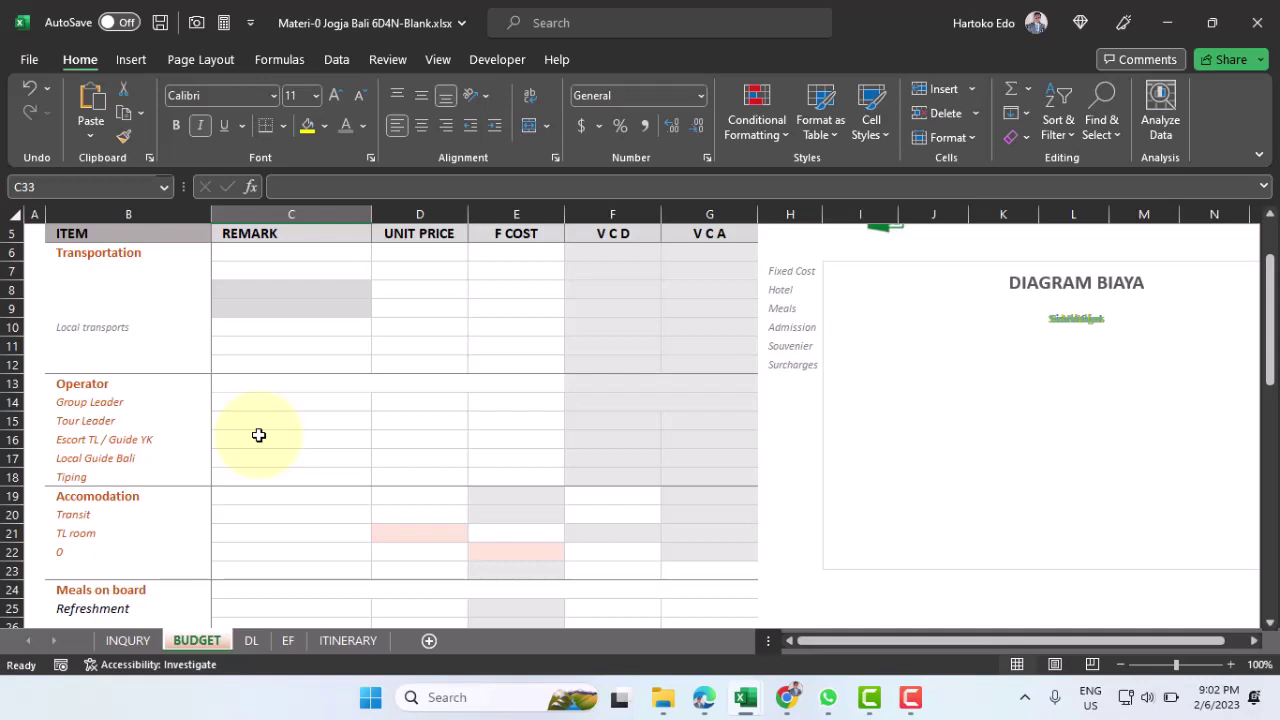
# - Go through the grey remark cells C30, C33, C36 and C39 for the D2 to D5 breakfasts
pyautogui.scroll(-6, 258, 435)
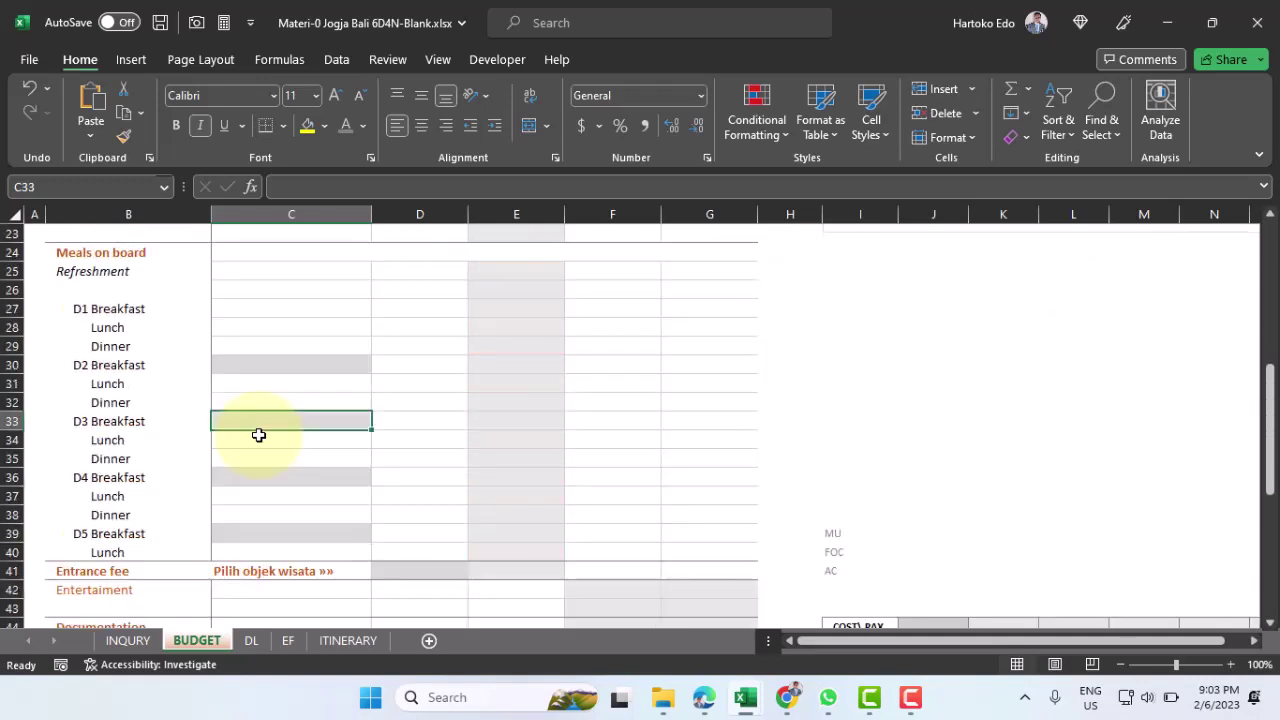
pyautogui.click(261, 366)
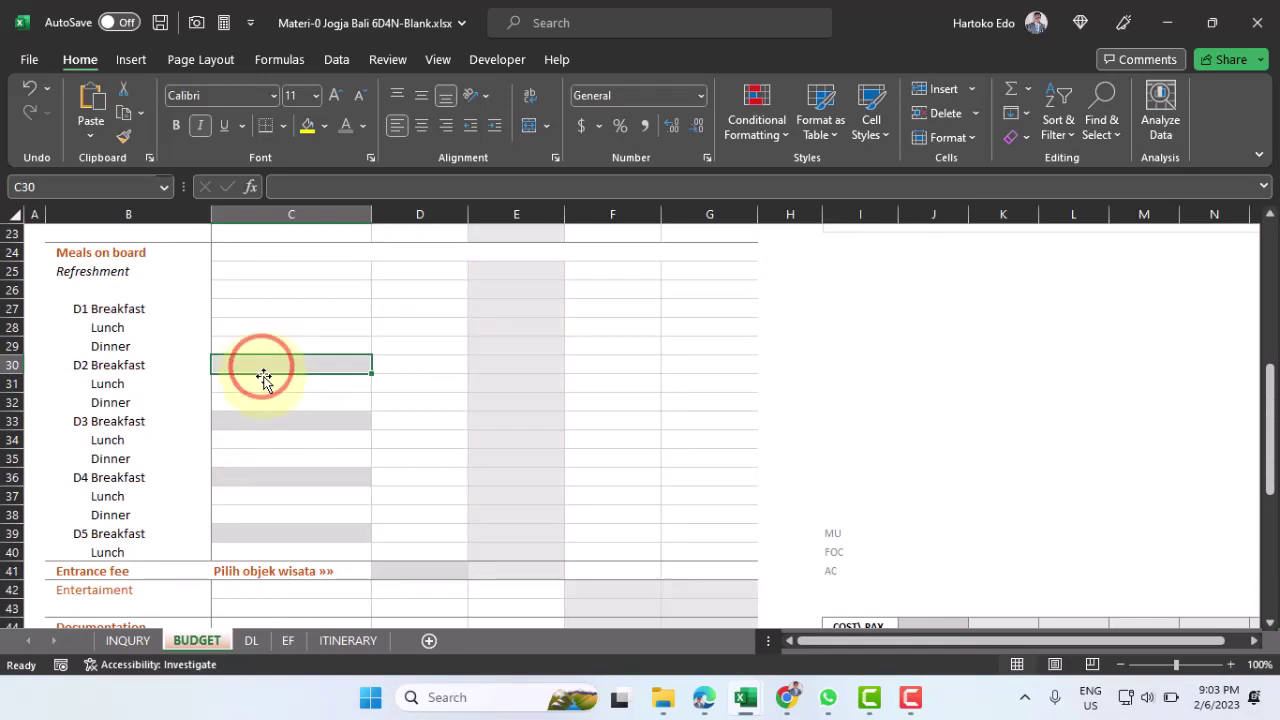
pyautogui.click(261, 424)
pyautogui.click(260, 478)
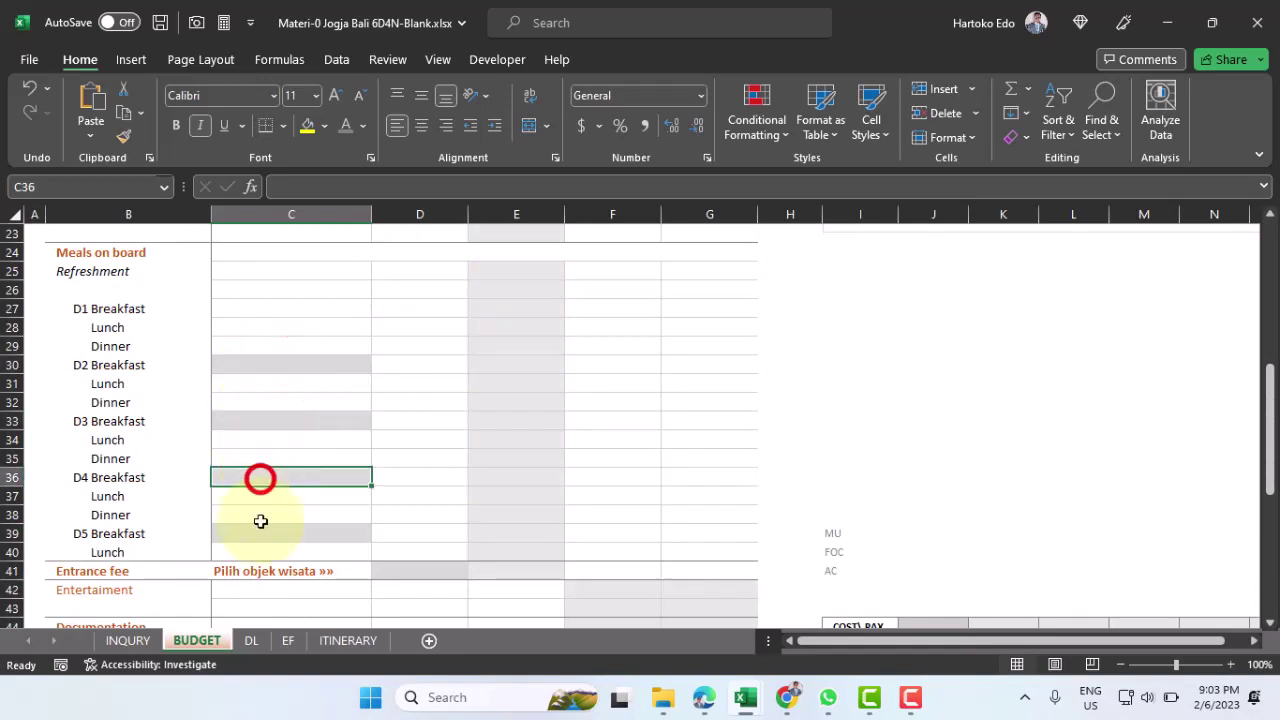
pyautogui.click(260, 532)
# - Check the Entrance fee item in B41 and the Entertaiment item in B42 with its remark cell C42
pyautogui.scroll(-2, 257, 531)
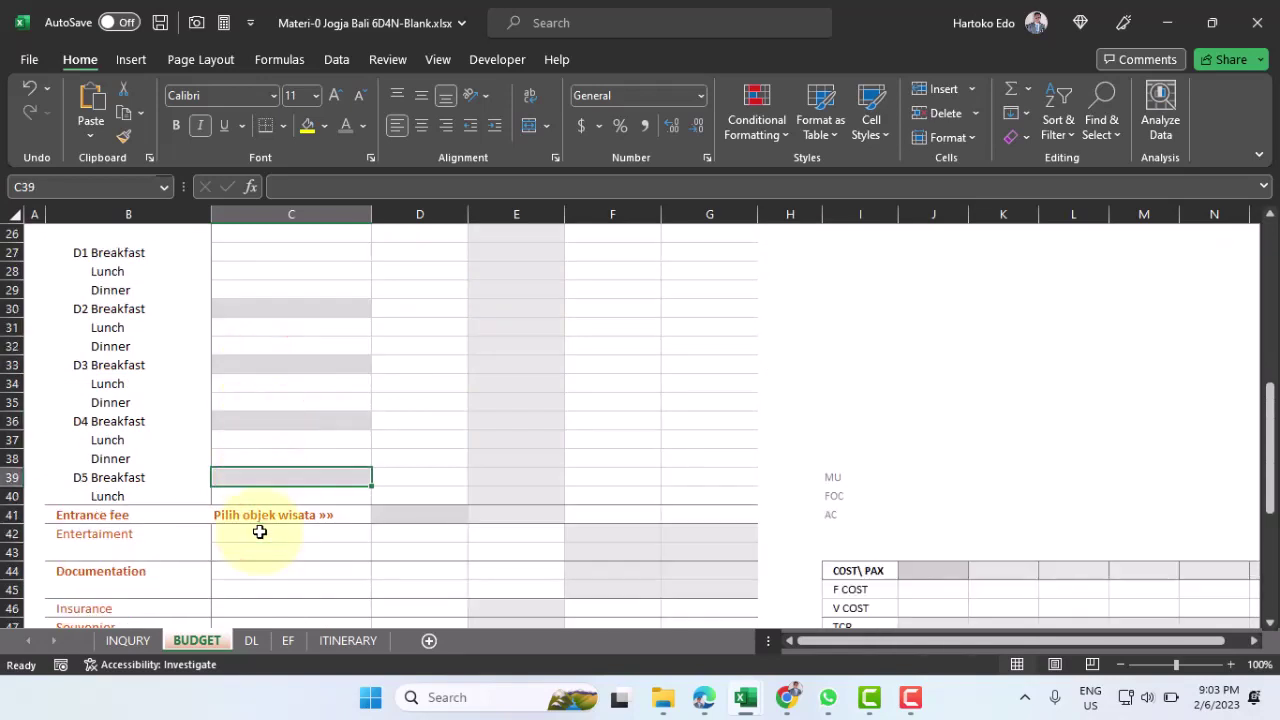
pyautogui.click(89, 458)
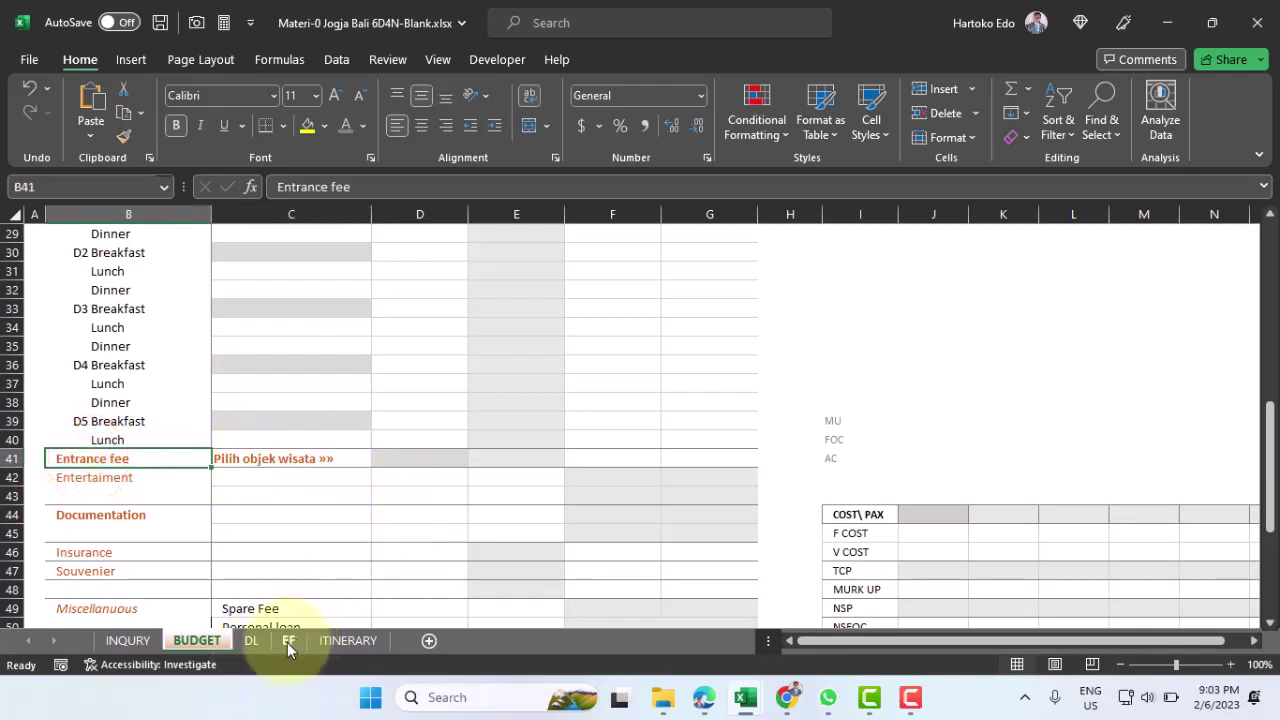
pyautogui.scroll(-2, 168, 513)
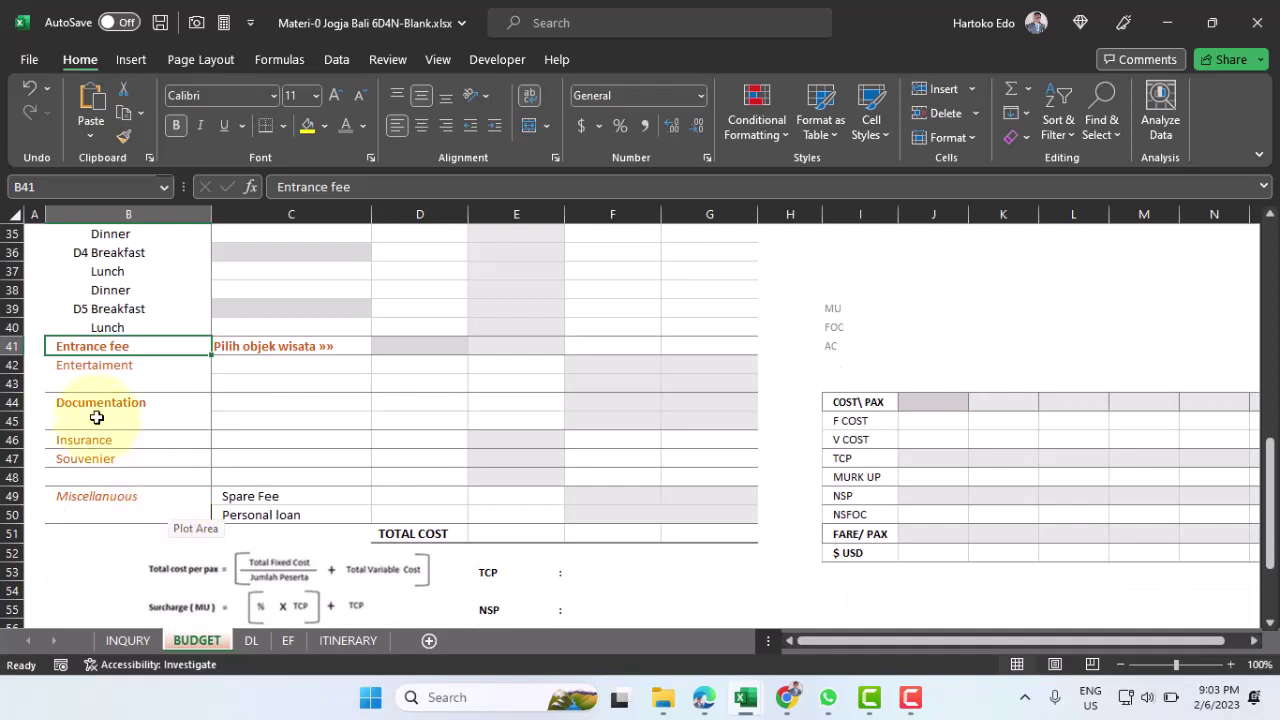
pyautogui.click(93, 365)
pyautogui.click(268, 380)
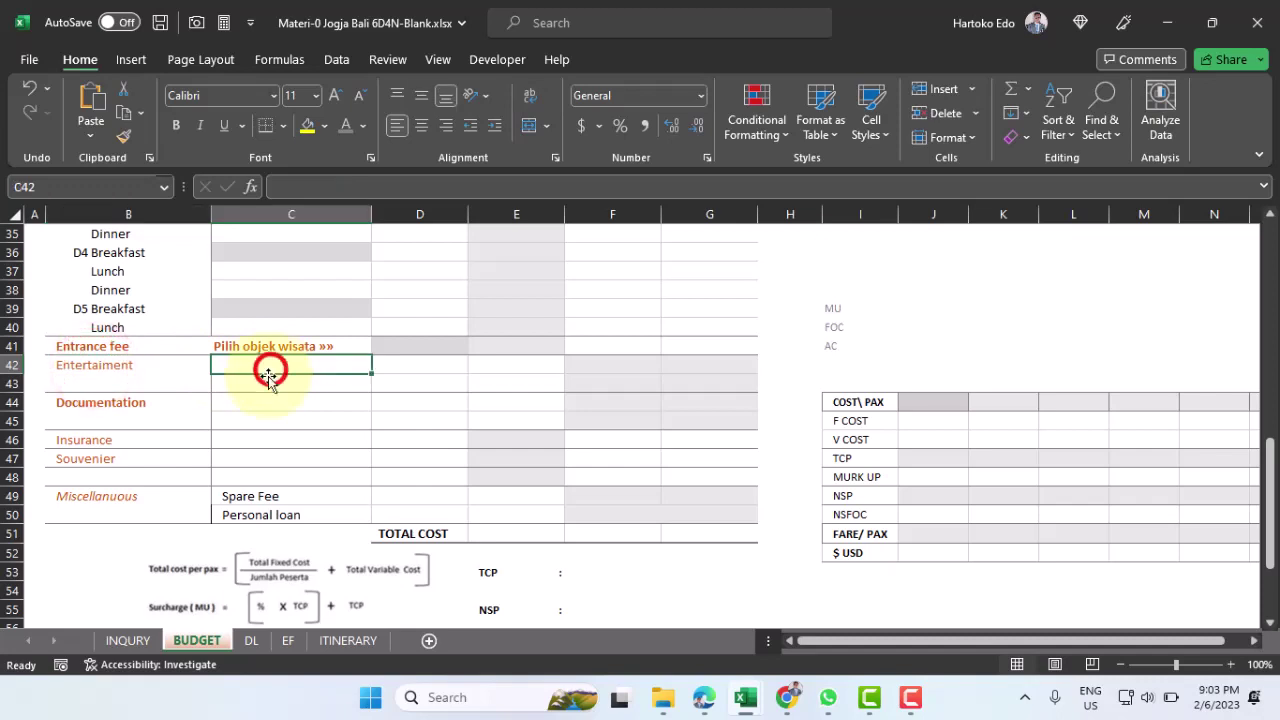
# - Check the Documentation item in B44 and its remark cells C44 and C45
pyautogui.click(105, 403)
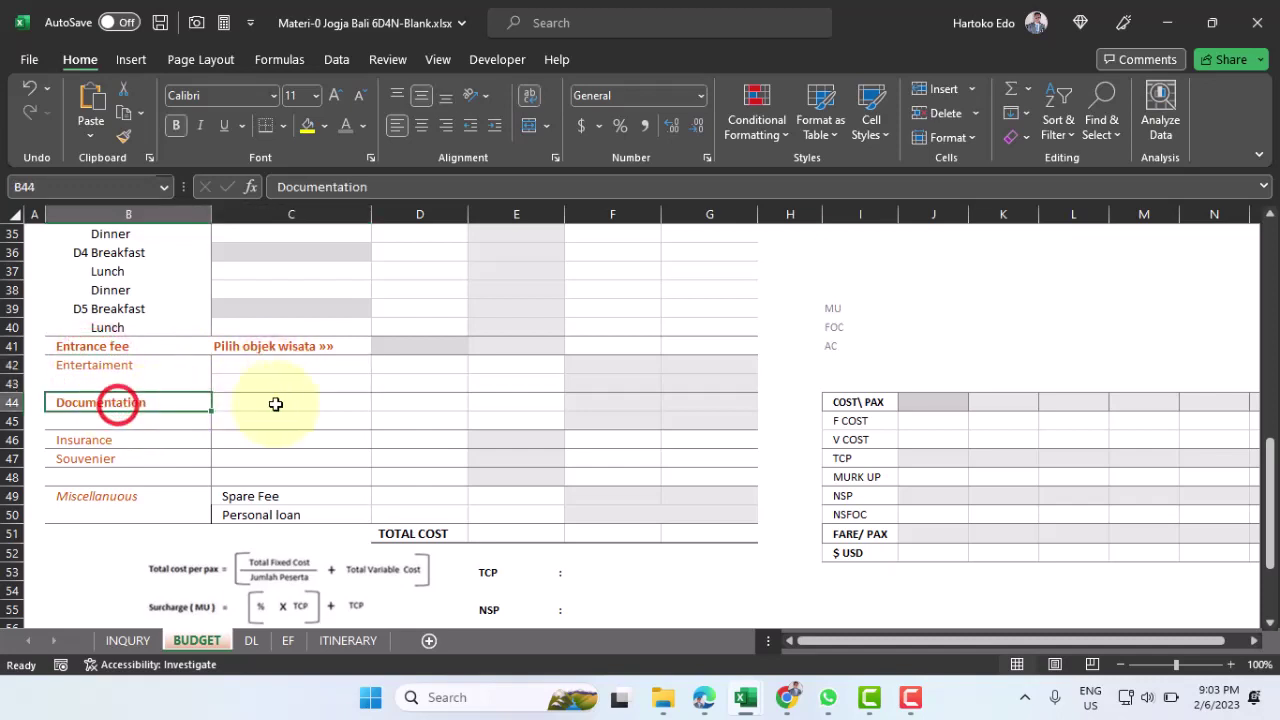
pyautogui.click(279, 408)
pyautogui.click(280, 421)
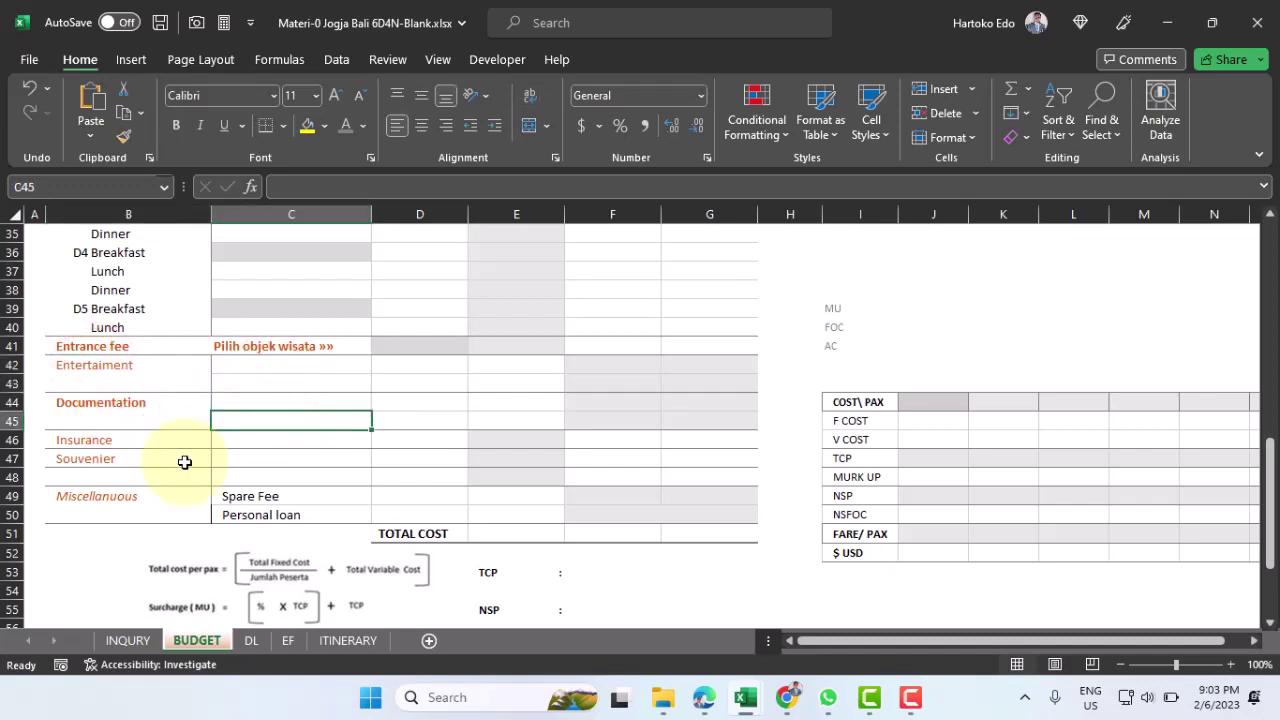
# - Review the Insurance item with its remark cell C46 and the Souvenier remark cells C47 and C48
pyautogui.click(97, 447)
pyautogui.click(286, 440)
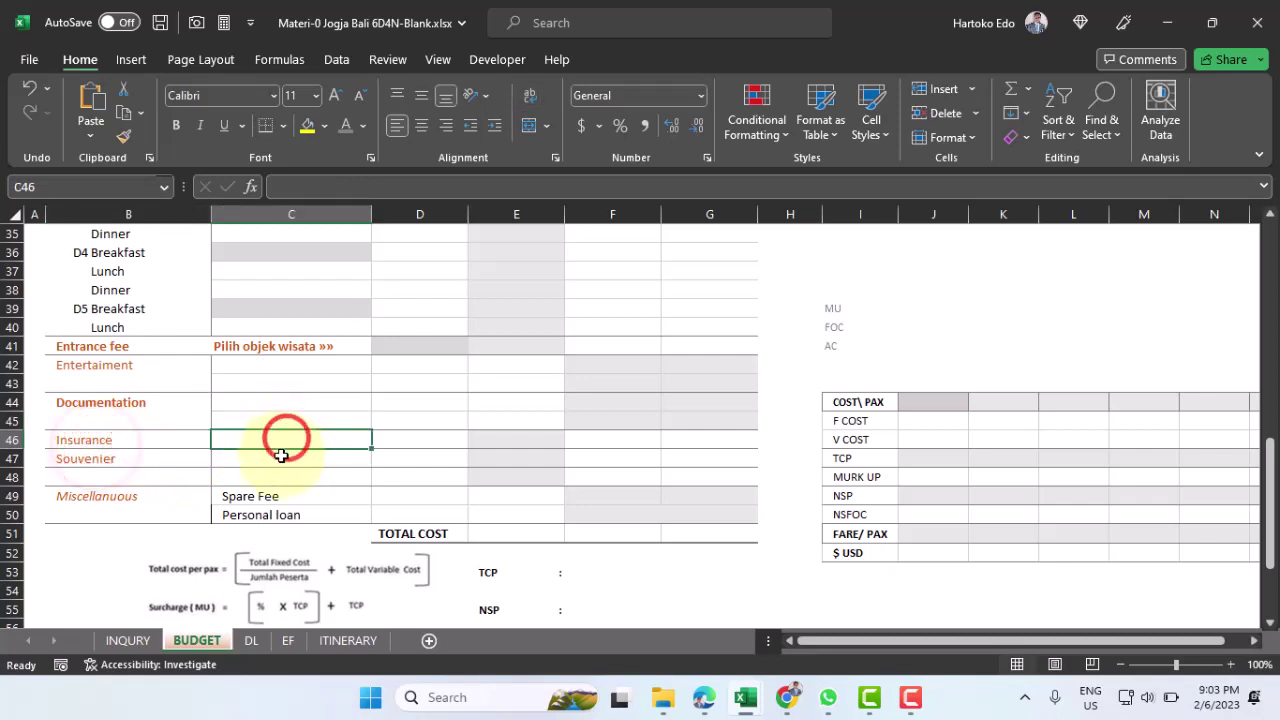
pyautogui.click(272, 459)
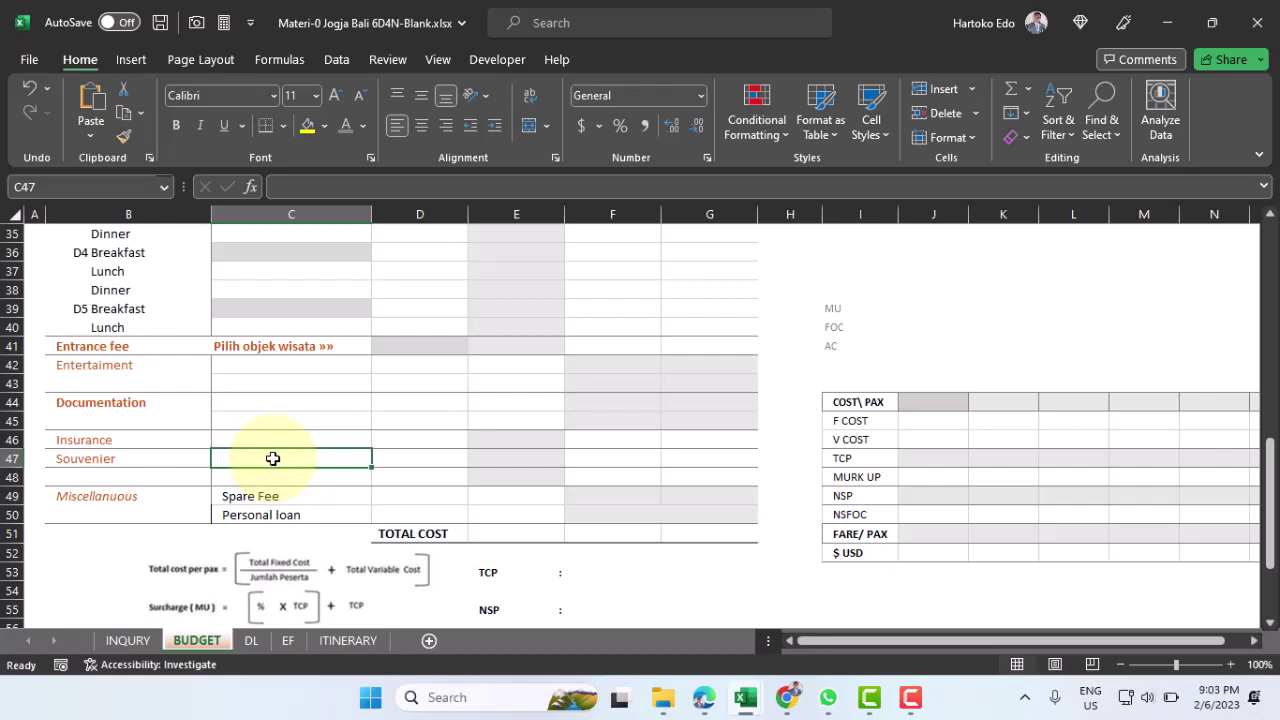
pyautogui.click(261, 478)
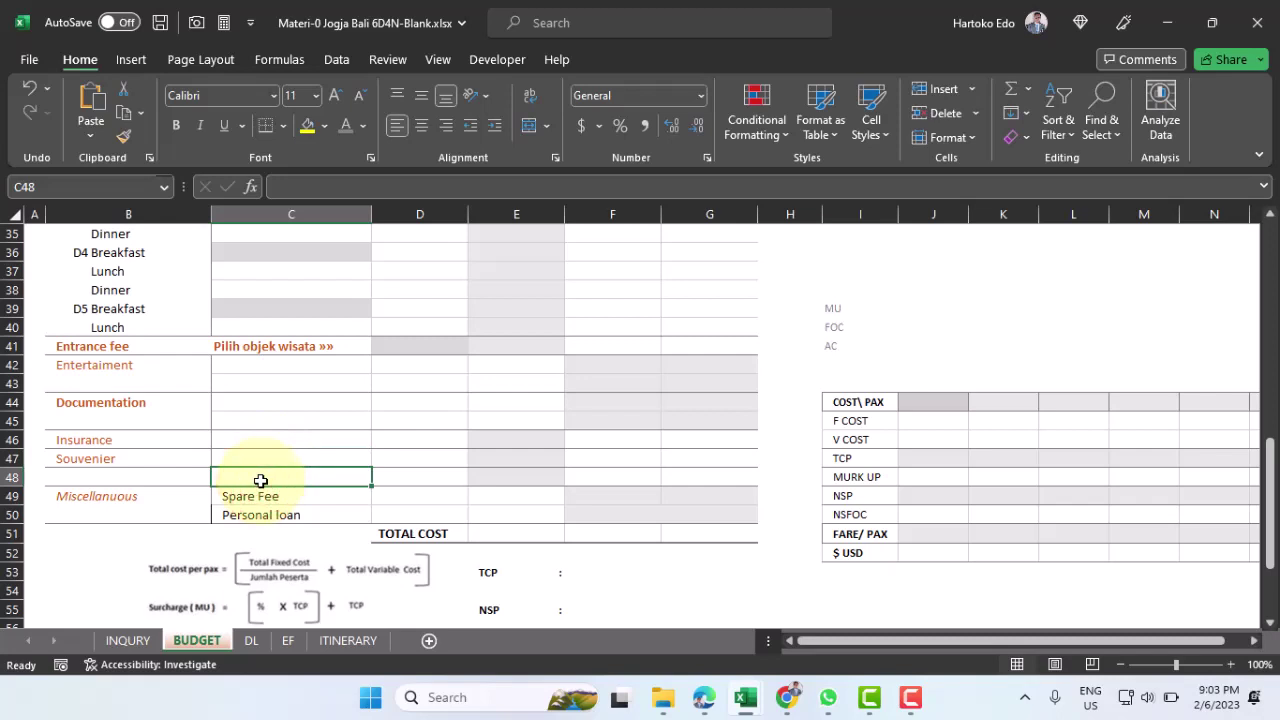
# - Examine the Miscellanuous item in B49 with its Spare Fee and Personal loan entries in C49:C50
pyautogui.scroll(-1, 260, 480)
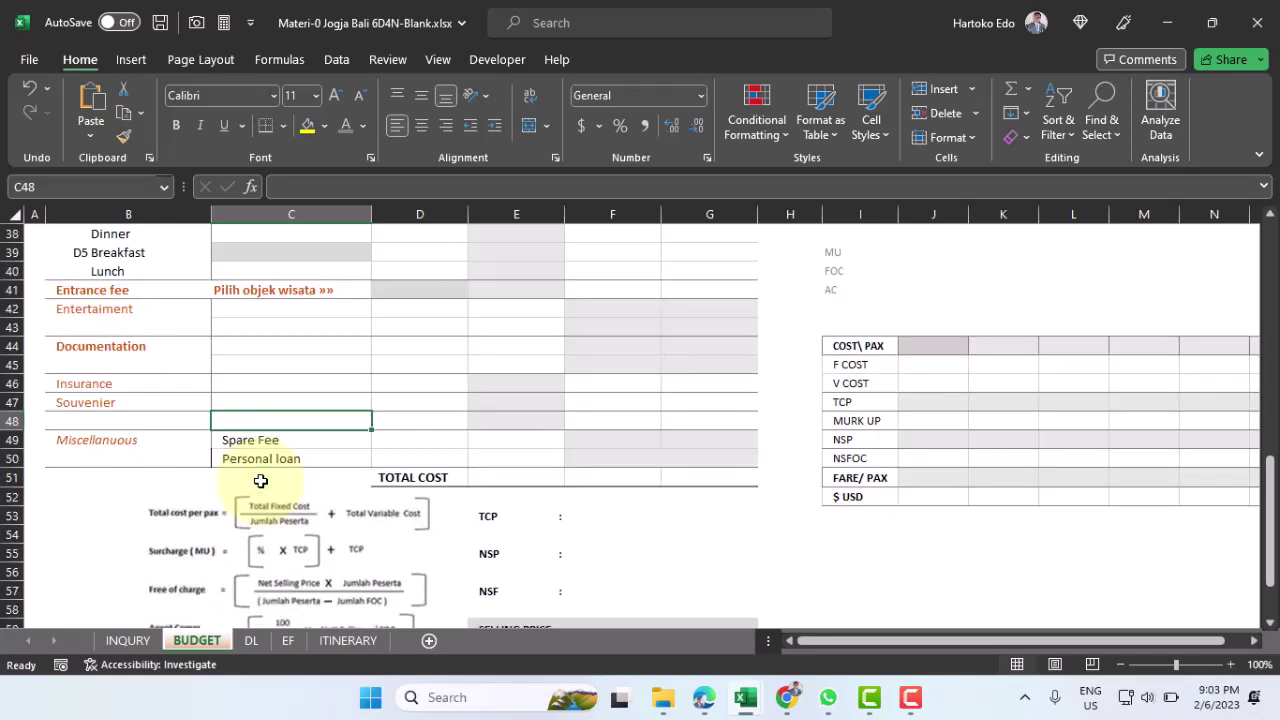
pyautogui.click(87, 445)
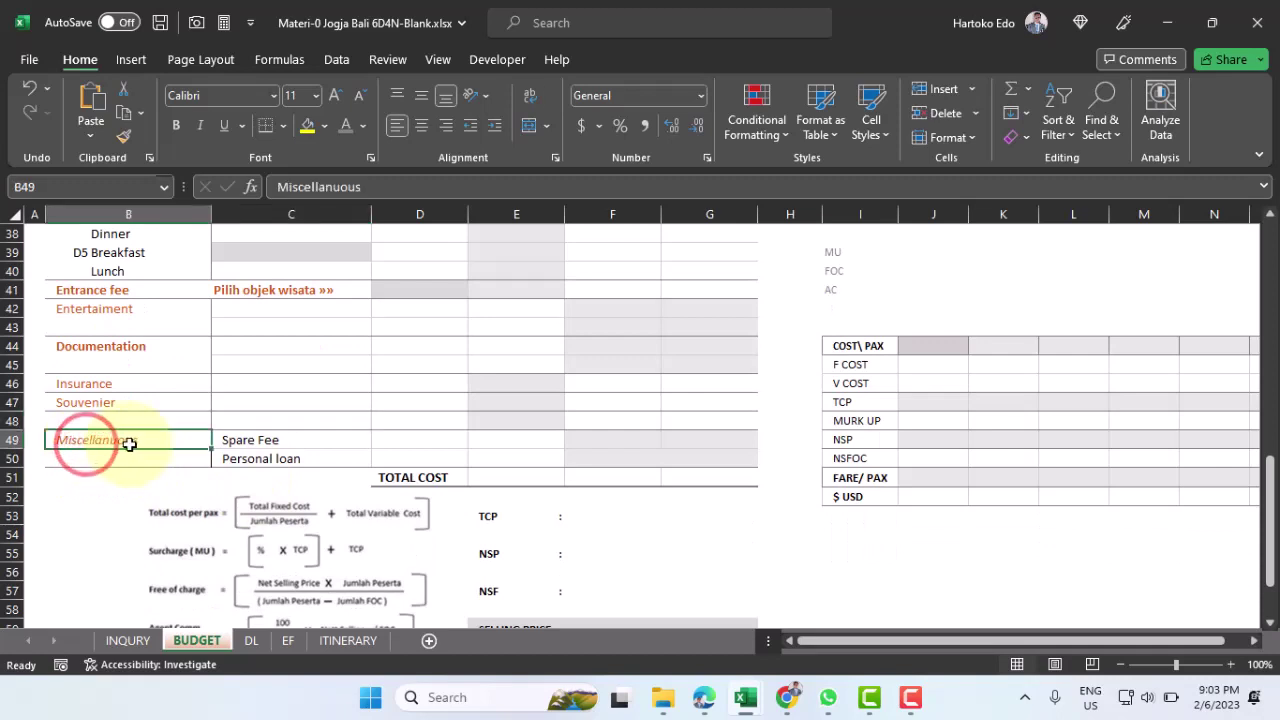
pyautogui.click(255, 439)
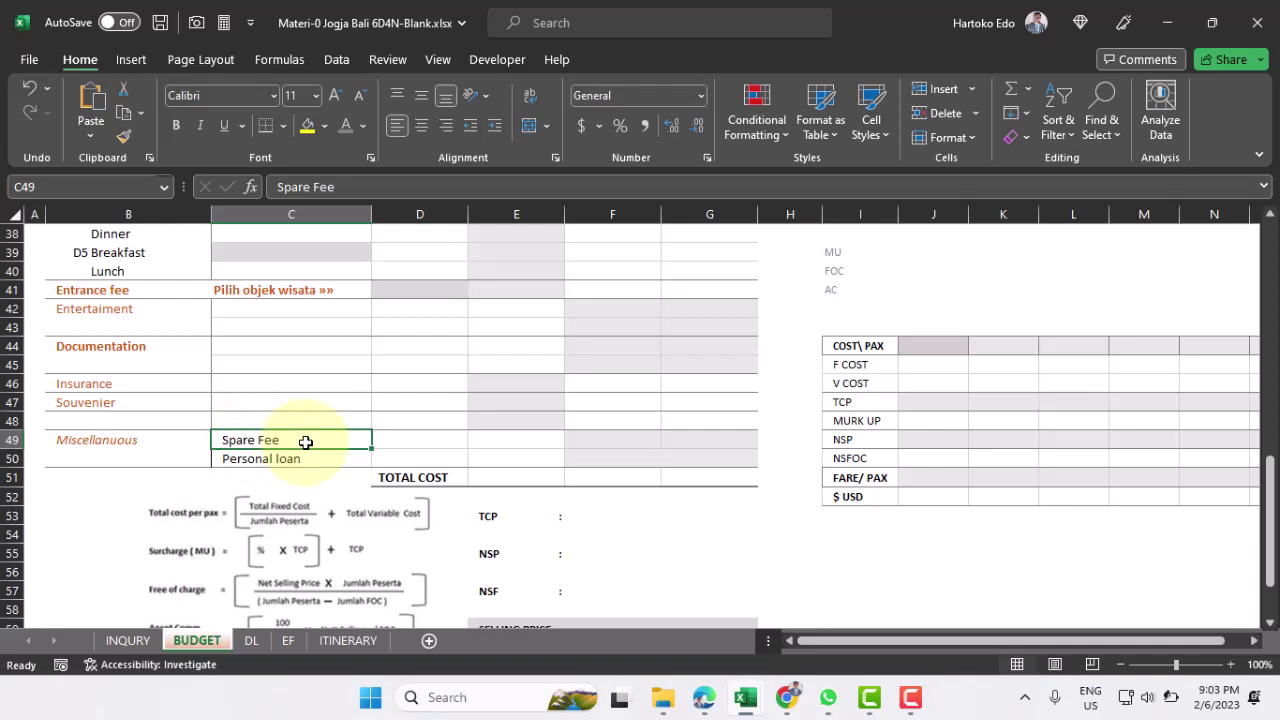
pyautogui.click(272, 458)
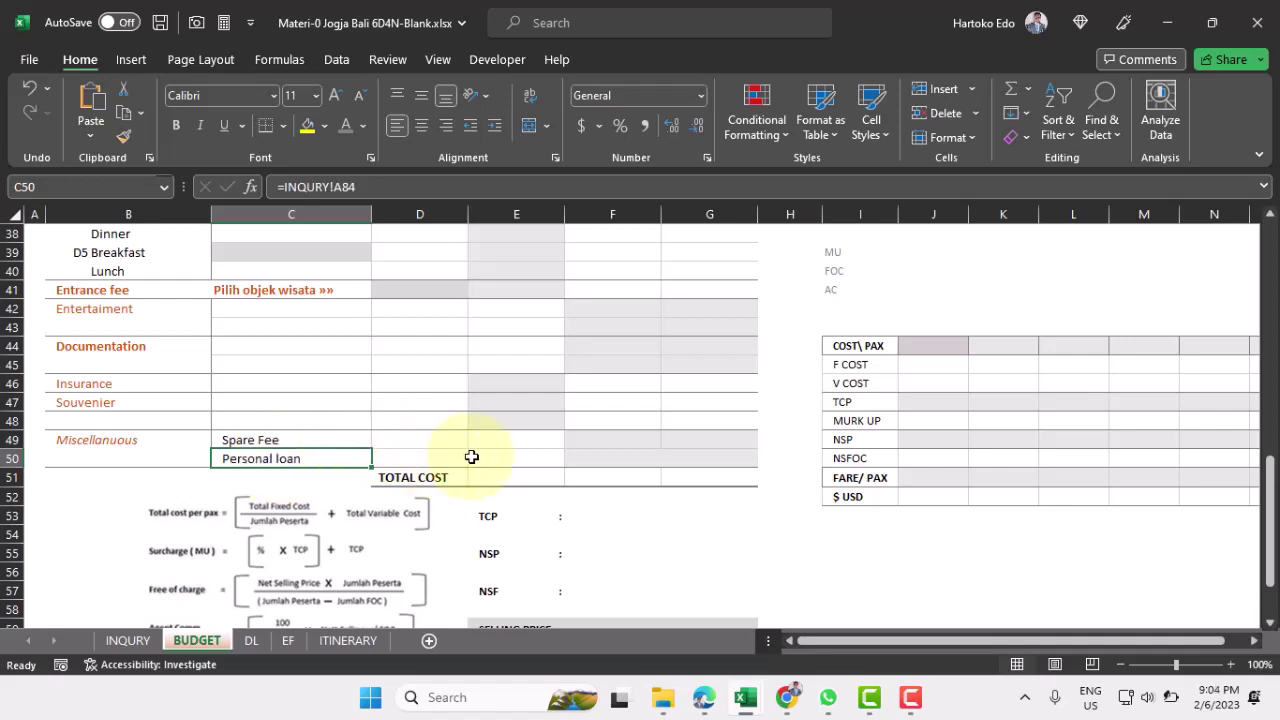
pyautogui.click(276, 443)
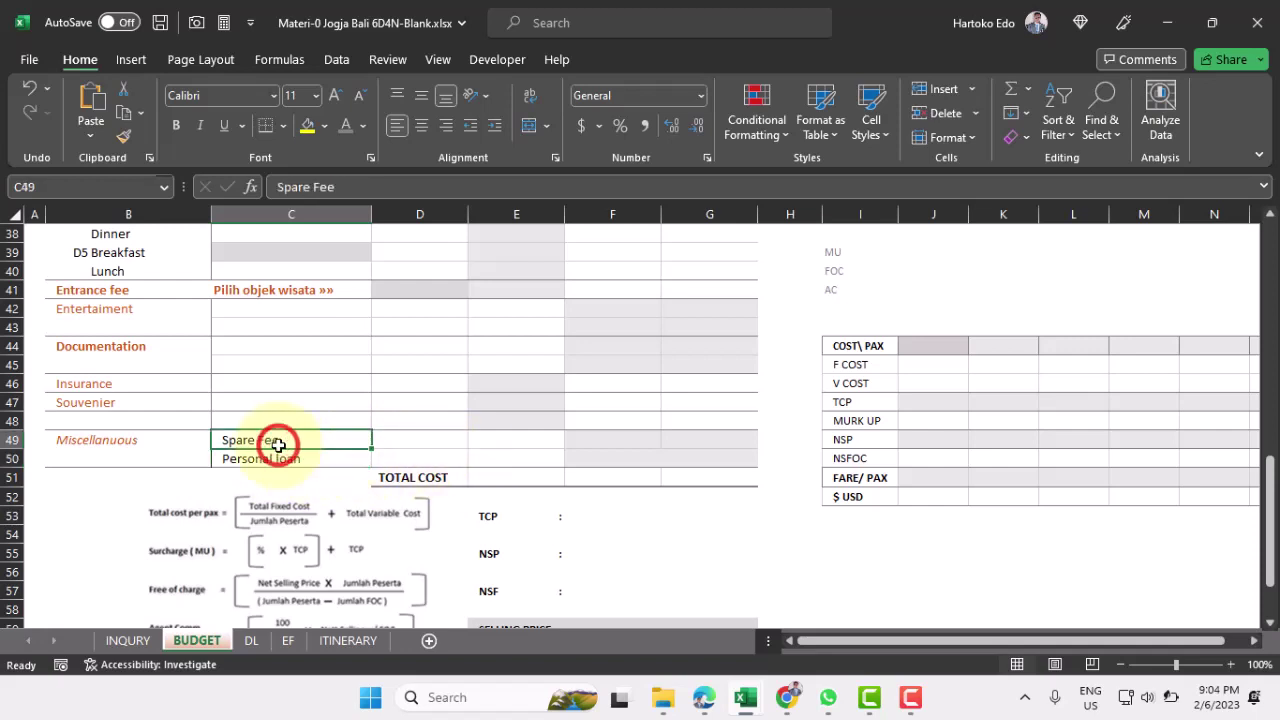
pyautogui.click(267, 456)
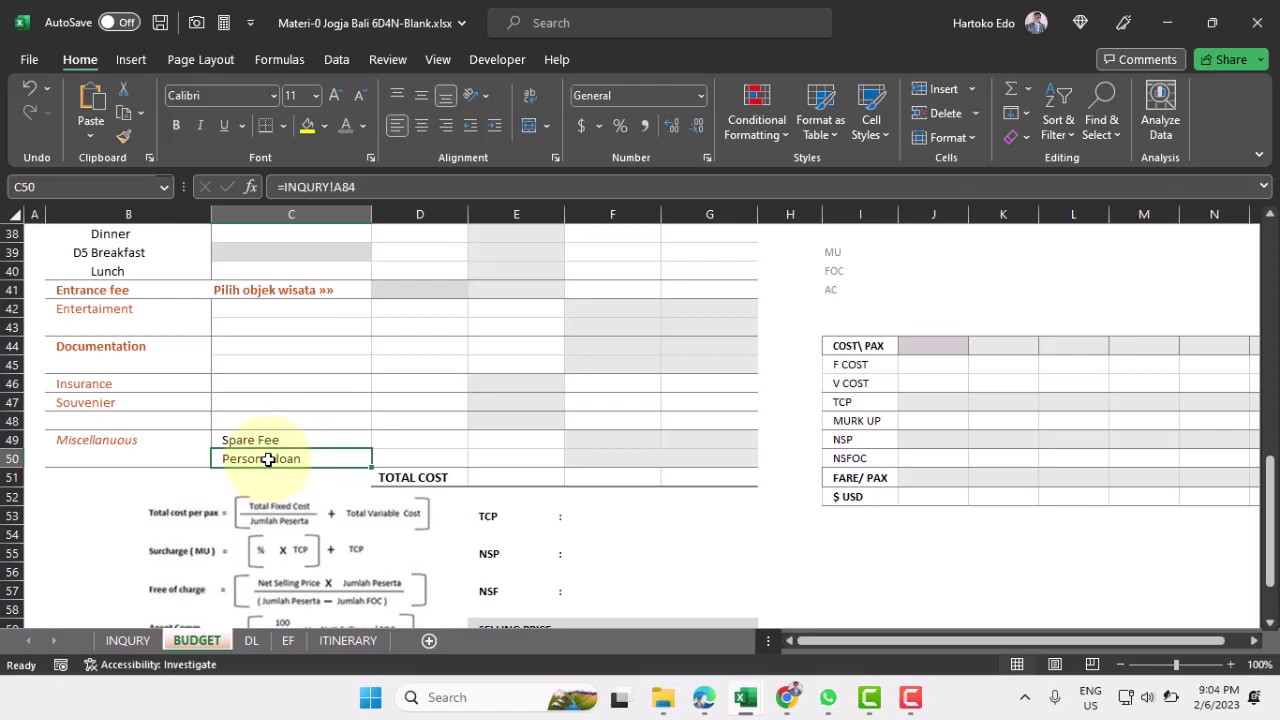
# - Relate the Personal loan cell E50 to fixed cost column E and its TOTAL COST cell E51
pyautogui.click(511, 458)
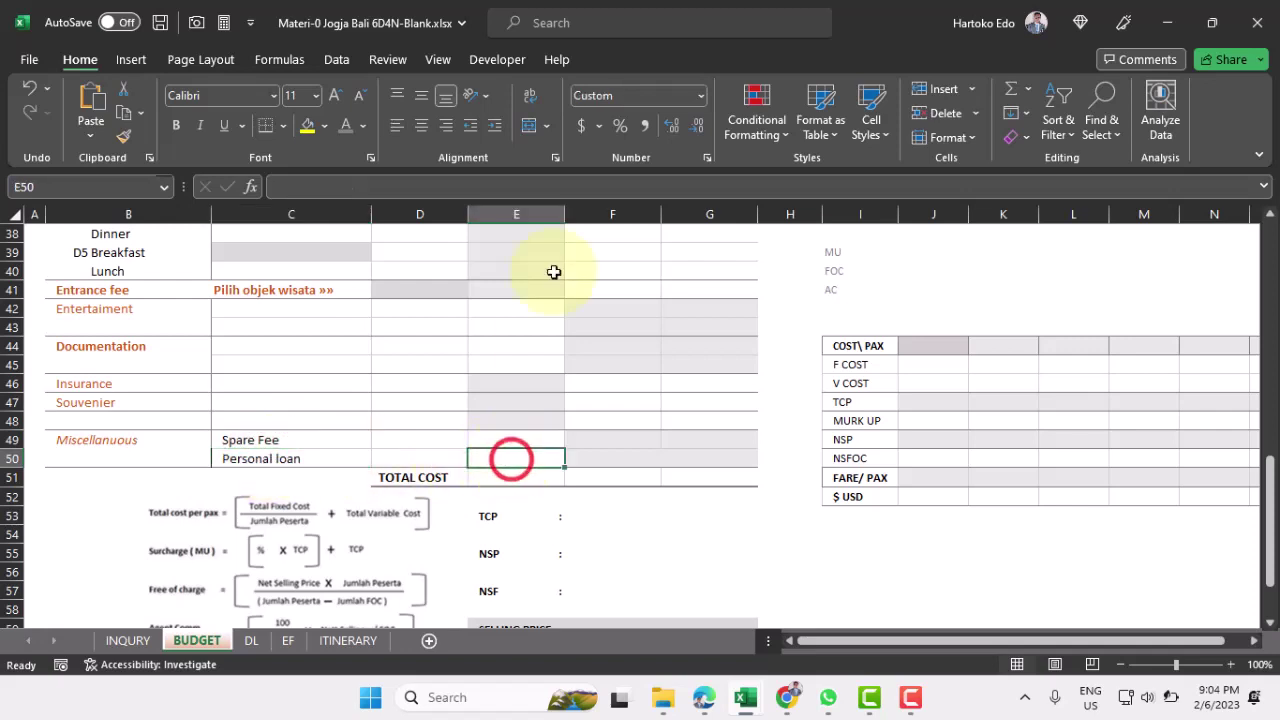
pyautogui.click(530, 214)
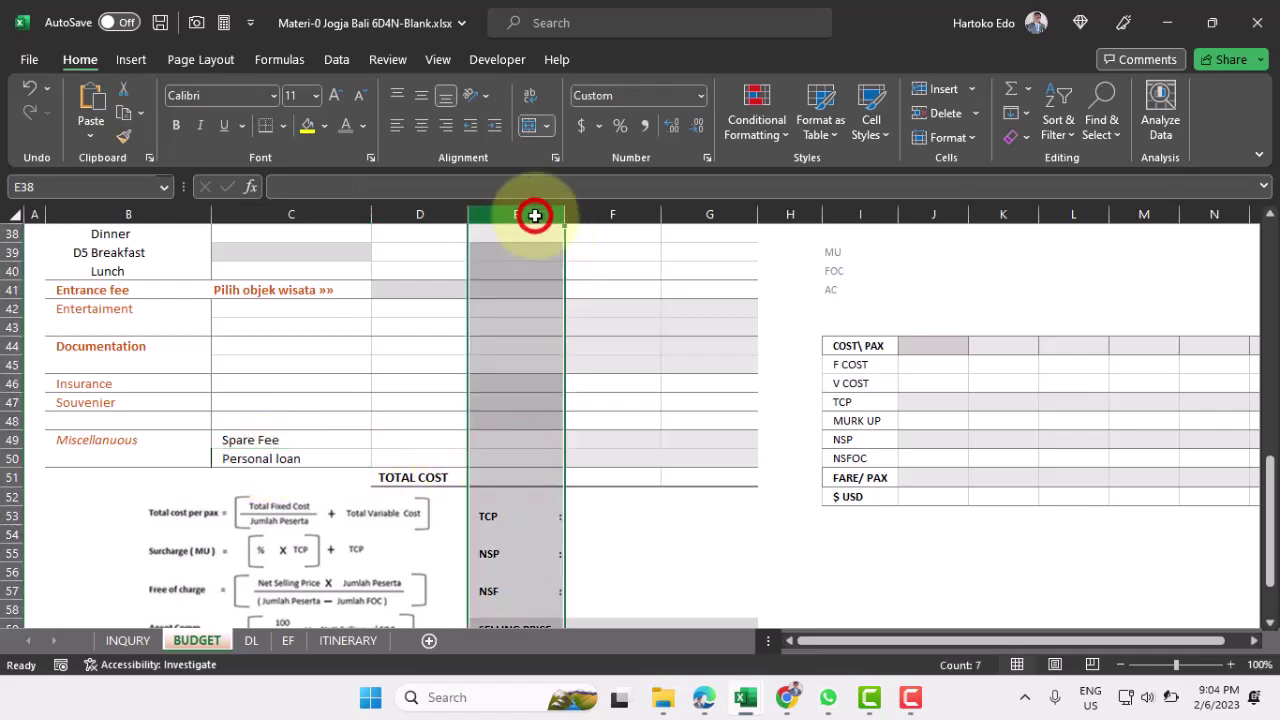
pyautogui.click(505, 476)
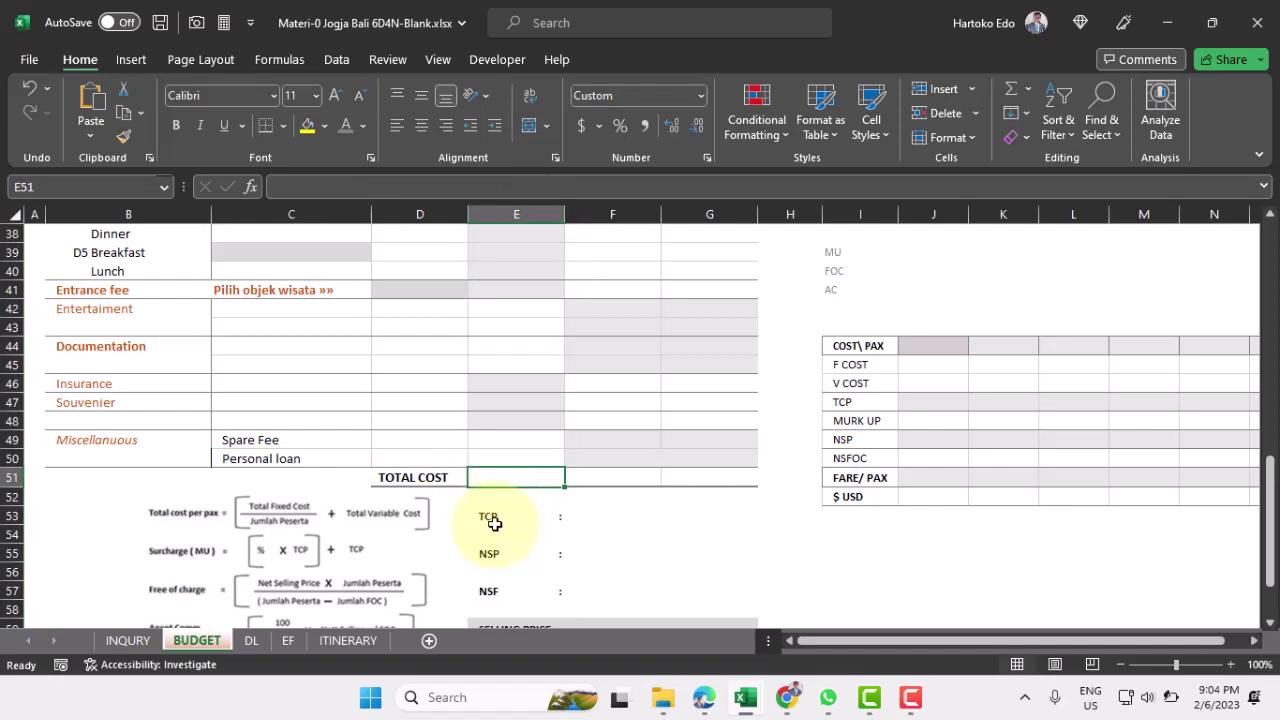
# - Compare the TCP and NSP labels in E53 and E55 with the Total cost per pax and Surcharge formulas beside them
pyautogui.click(493, 521)
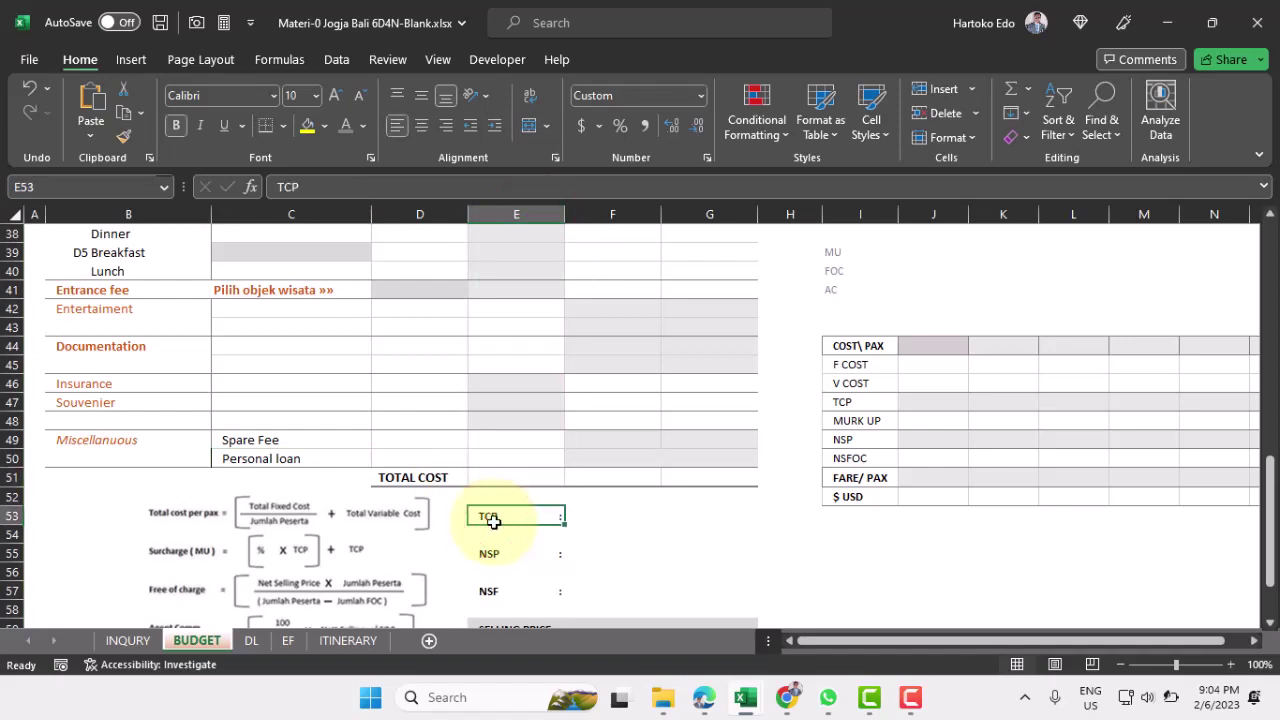
pyautogui.scroll(-1, 517, 532)
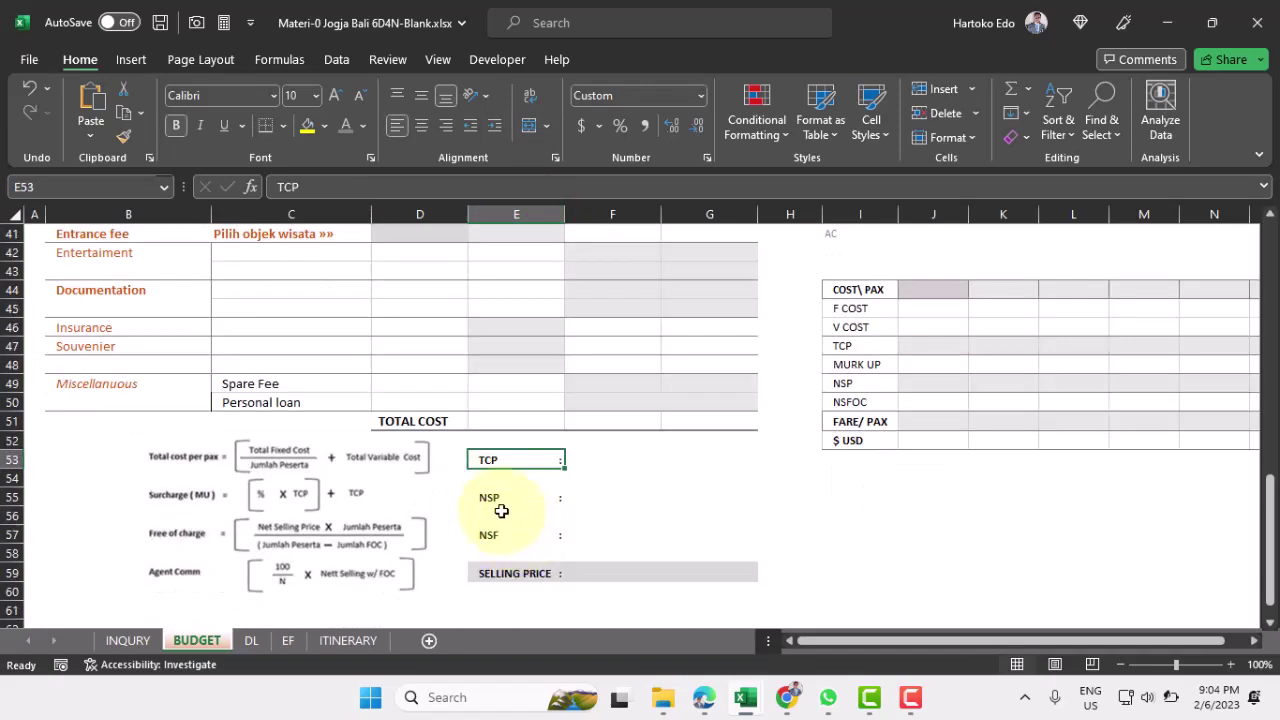
pyautogui.click(491, 498)
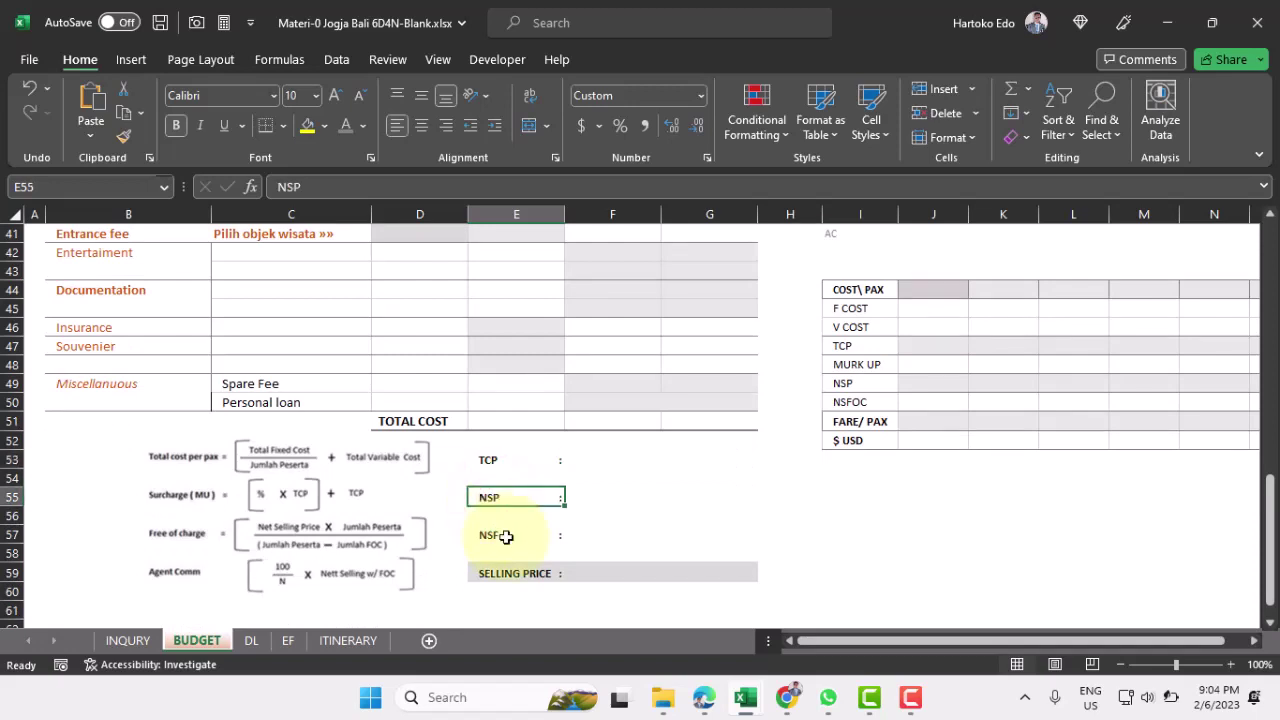
pyautogui.click(494, 460)
pyautogui.scroll(-1, 494, 460)
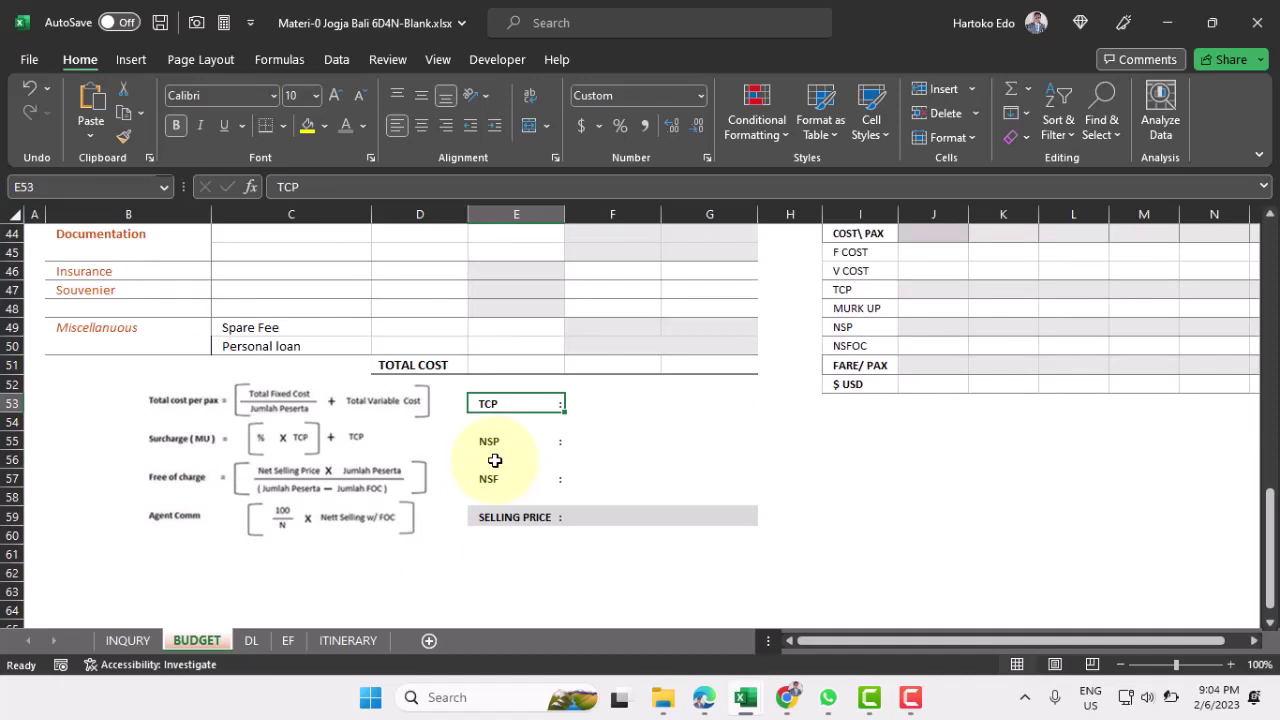
pyautogui.click(340, 415)
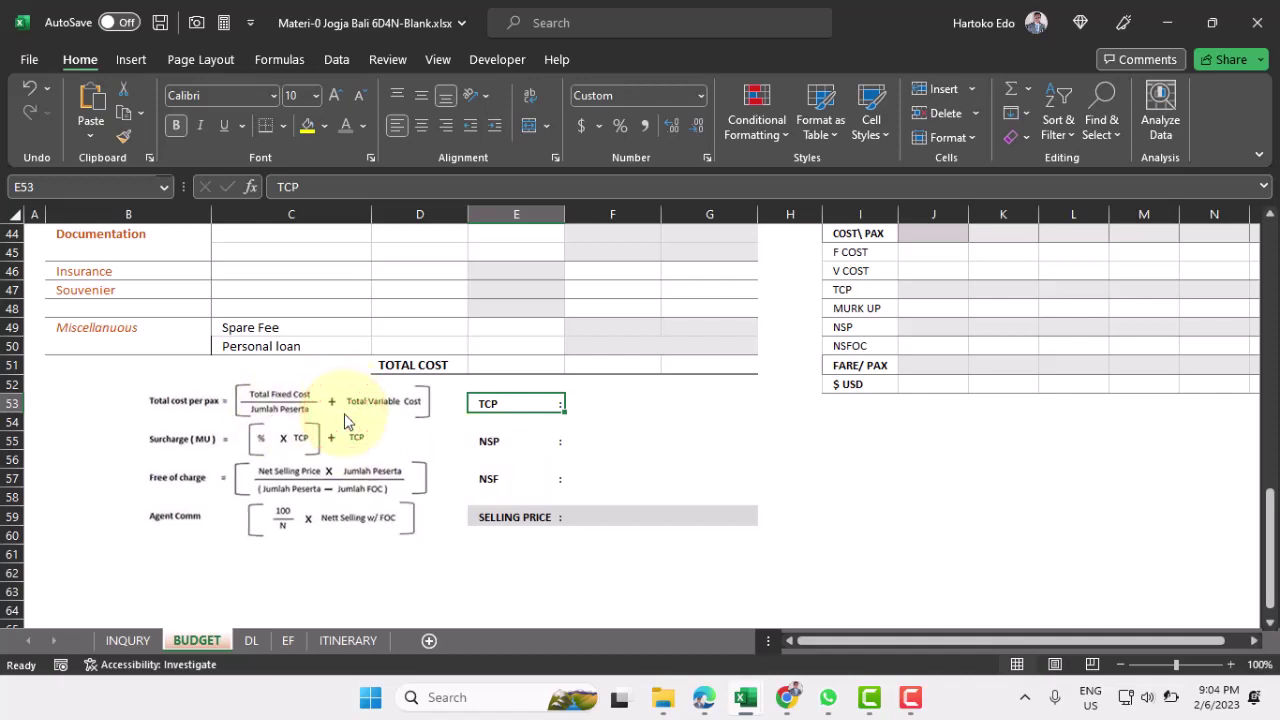
# - Match the TCP cells E53:G53 and NSP cells E55:F55 with the Total cost per pax and Surcharge formulas
pyautogui.click(619, 402)
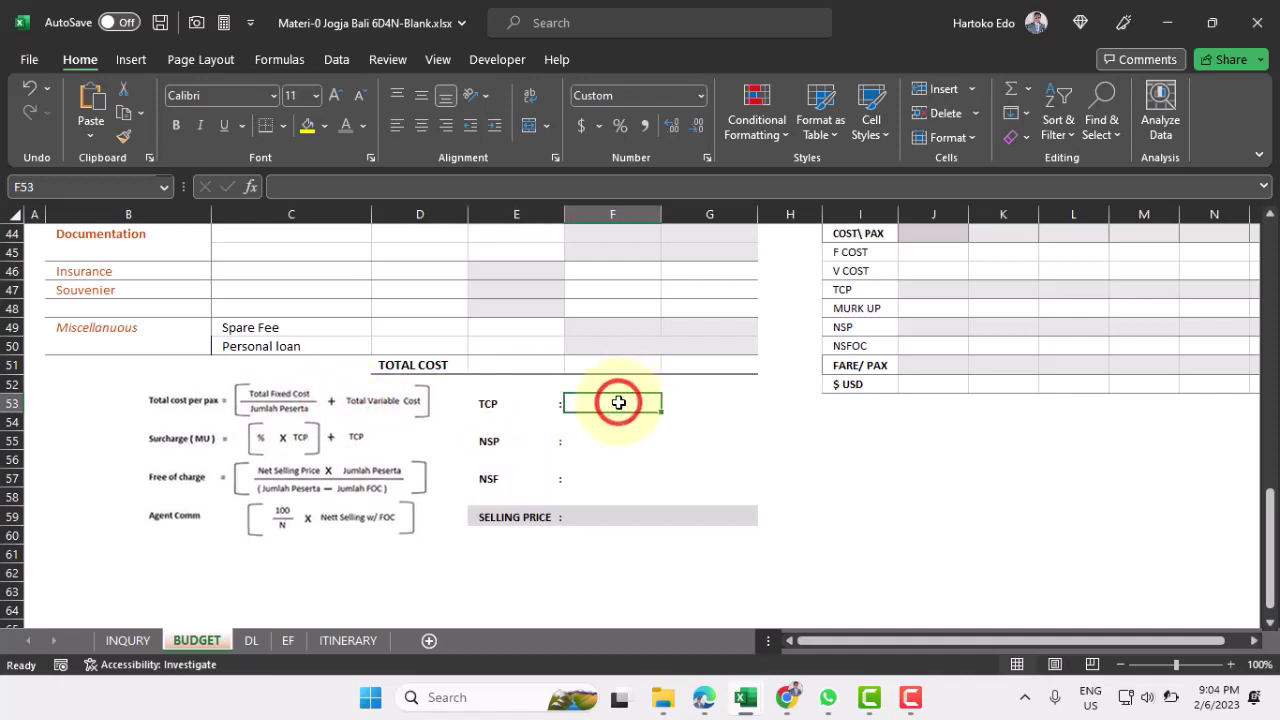
pyautogui.click(704, 403)
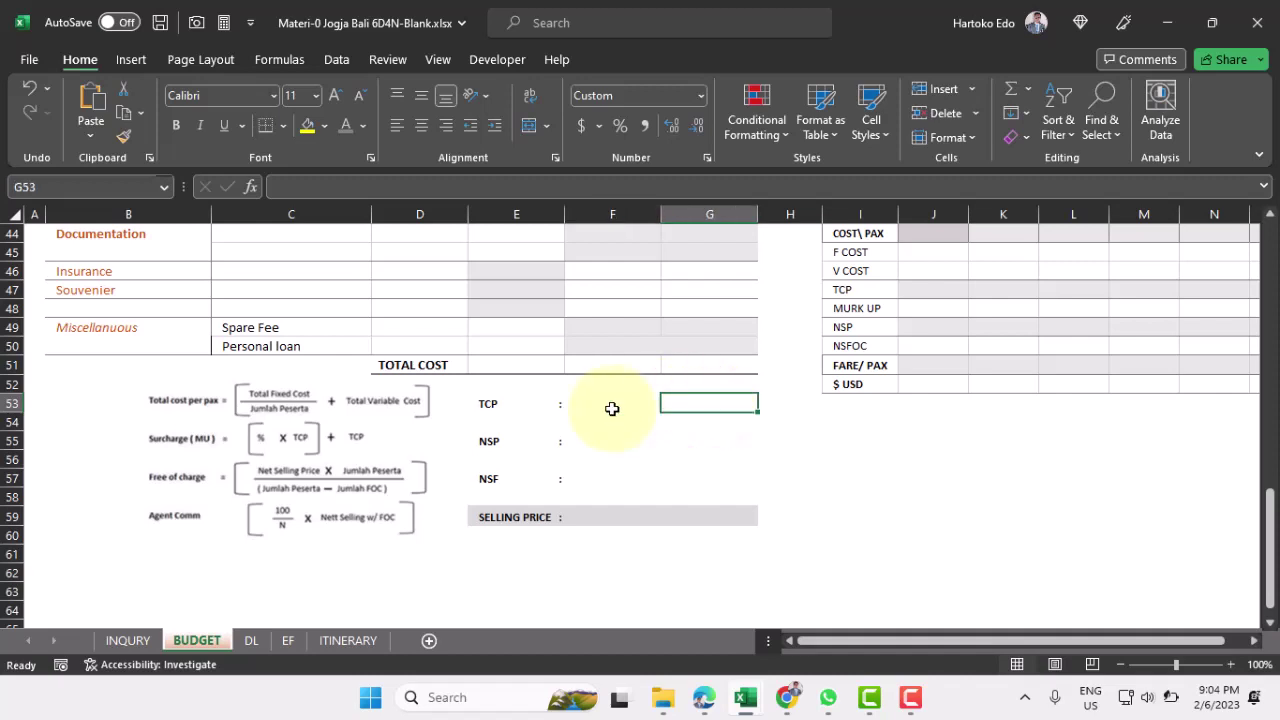
pyautogui.scroll(-1, 612, 408)
pyautogui.moveTo(518, 347); pyautogui.dragTo(706, 346)
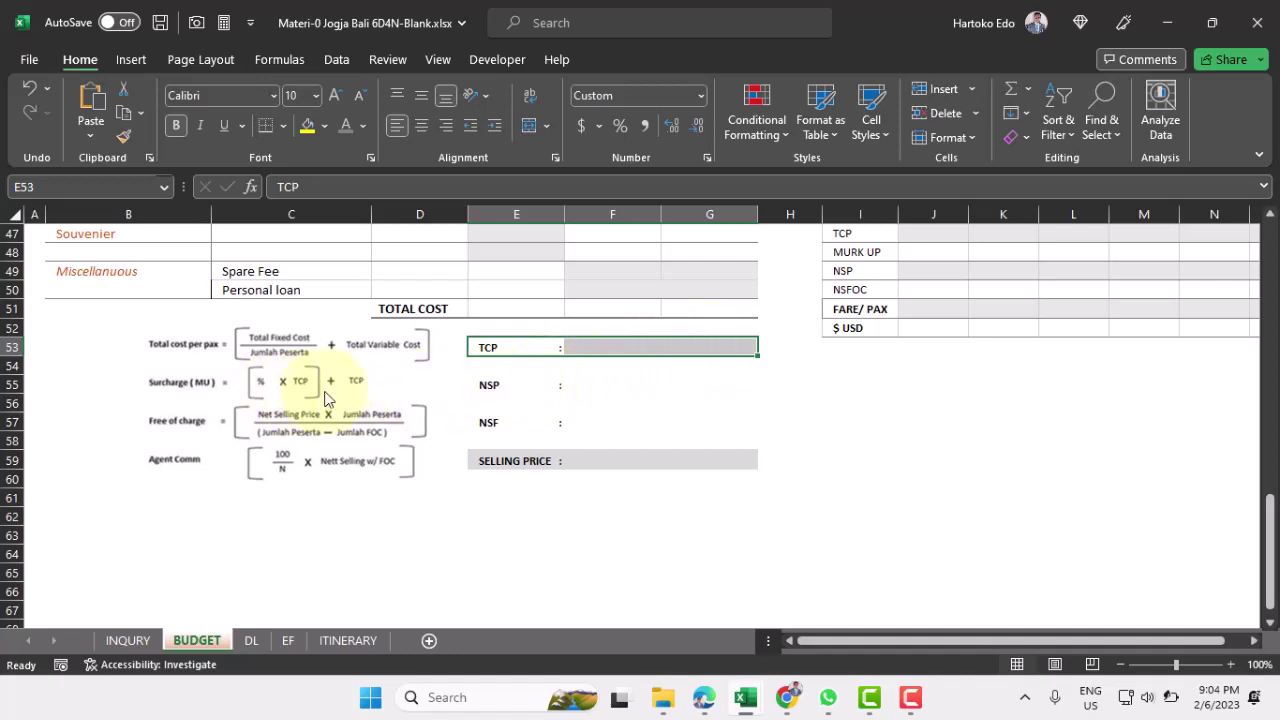
pyautogui.click(497, 385)
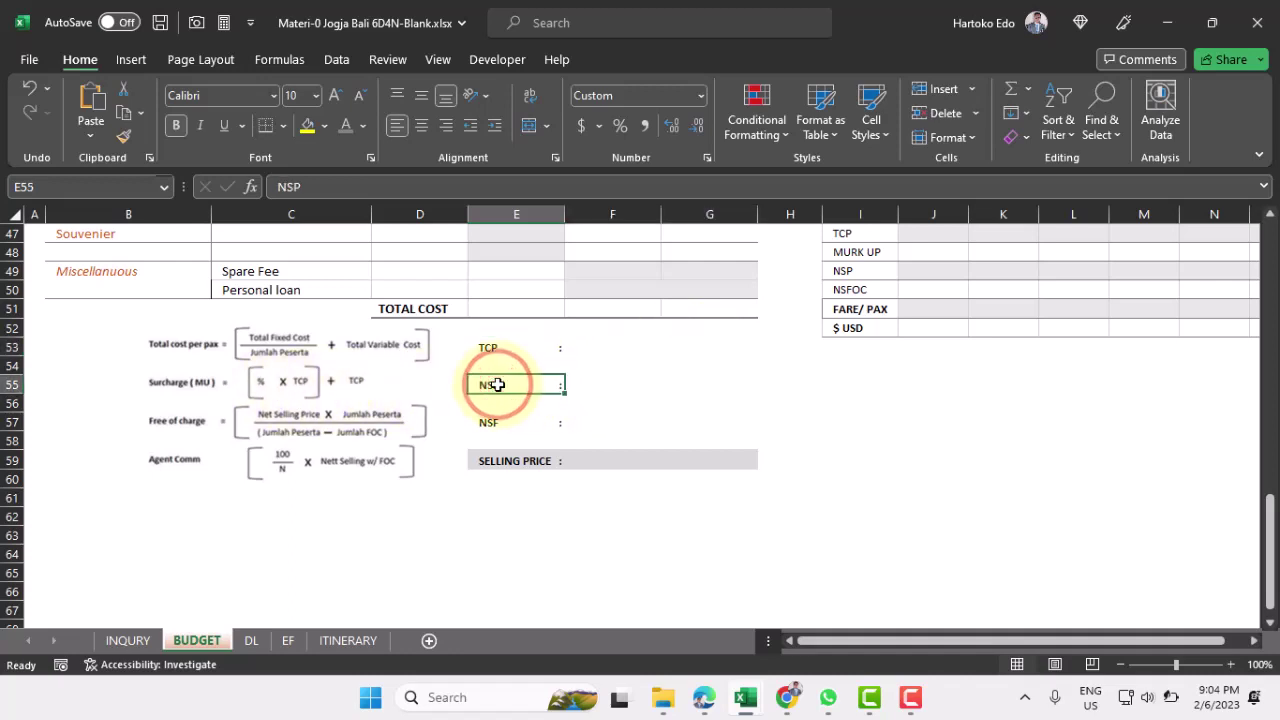
pyautogui.click(624, 384)
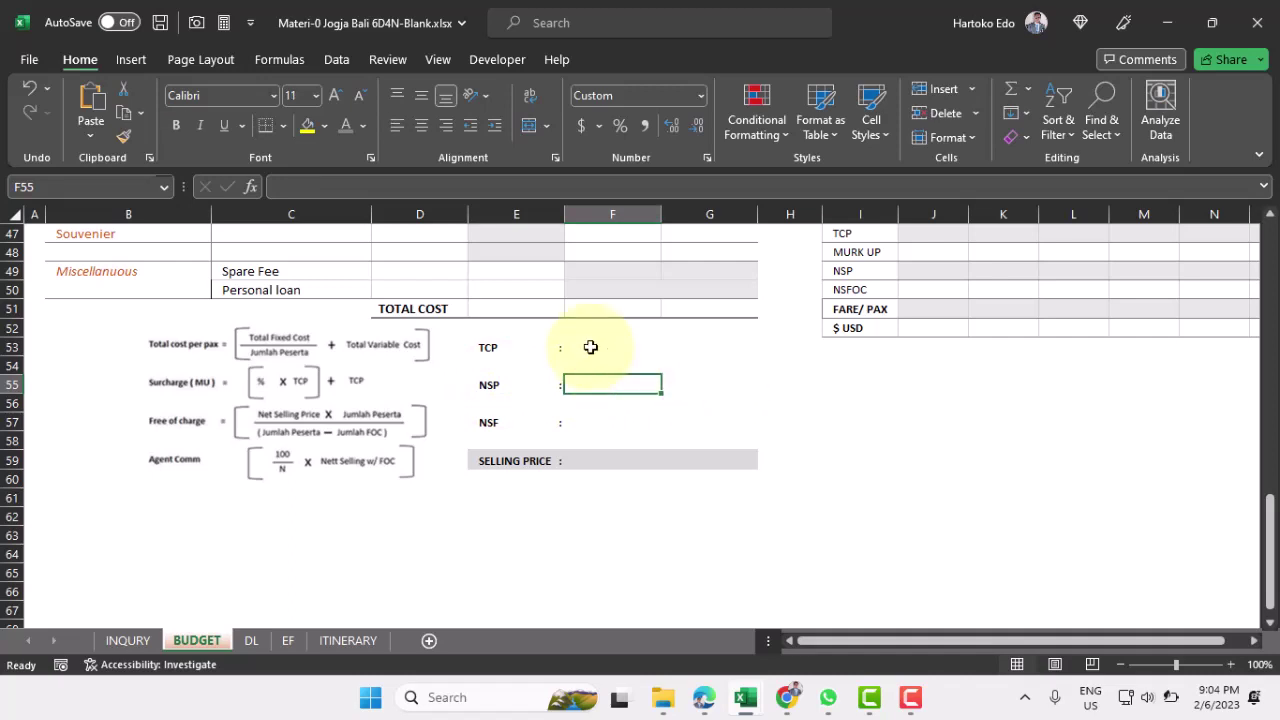
# - Review the NSF cell F57 and SELLING PRICE cells E59:F59 alongside the Free of charge and Agent Comm formulas
pyautogui.scroll(-1, 606, 400)
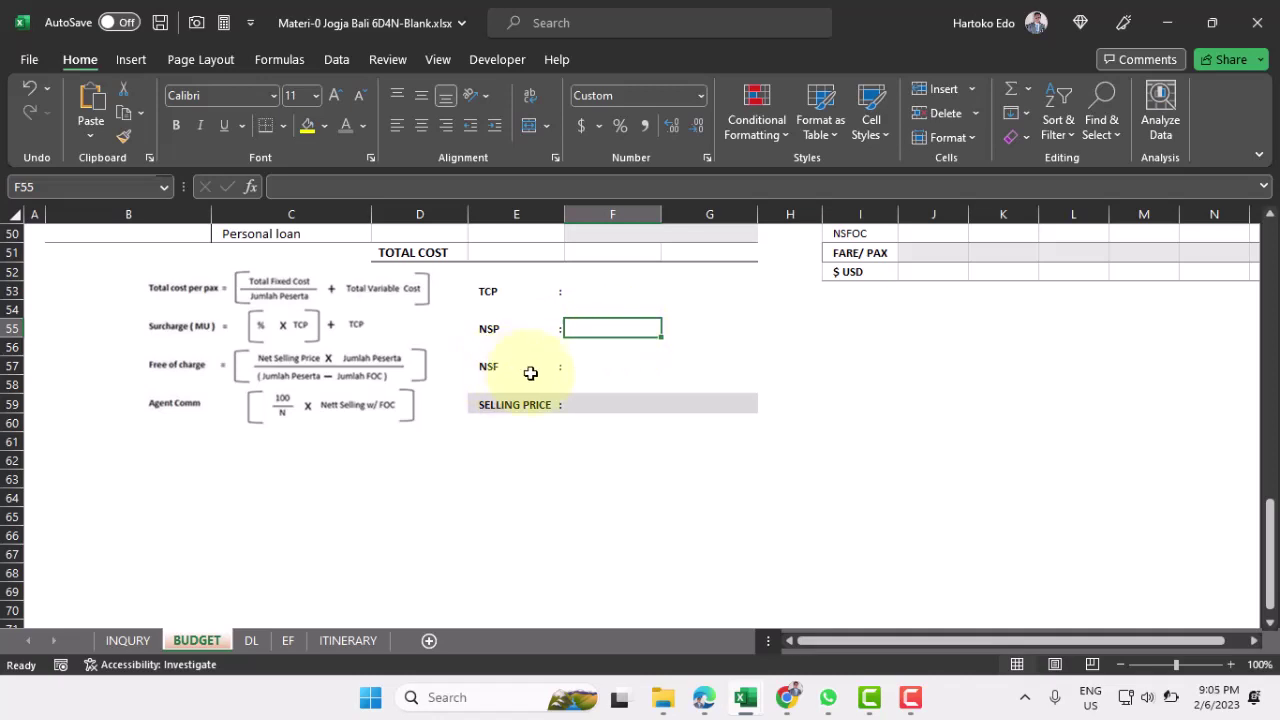
pyautogui.click(628, 367)
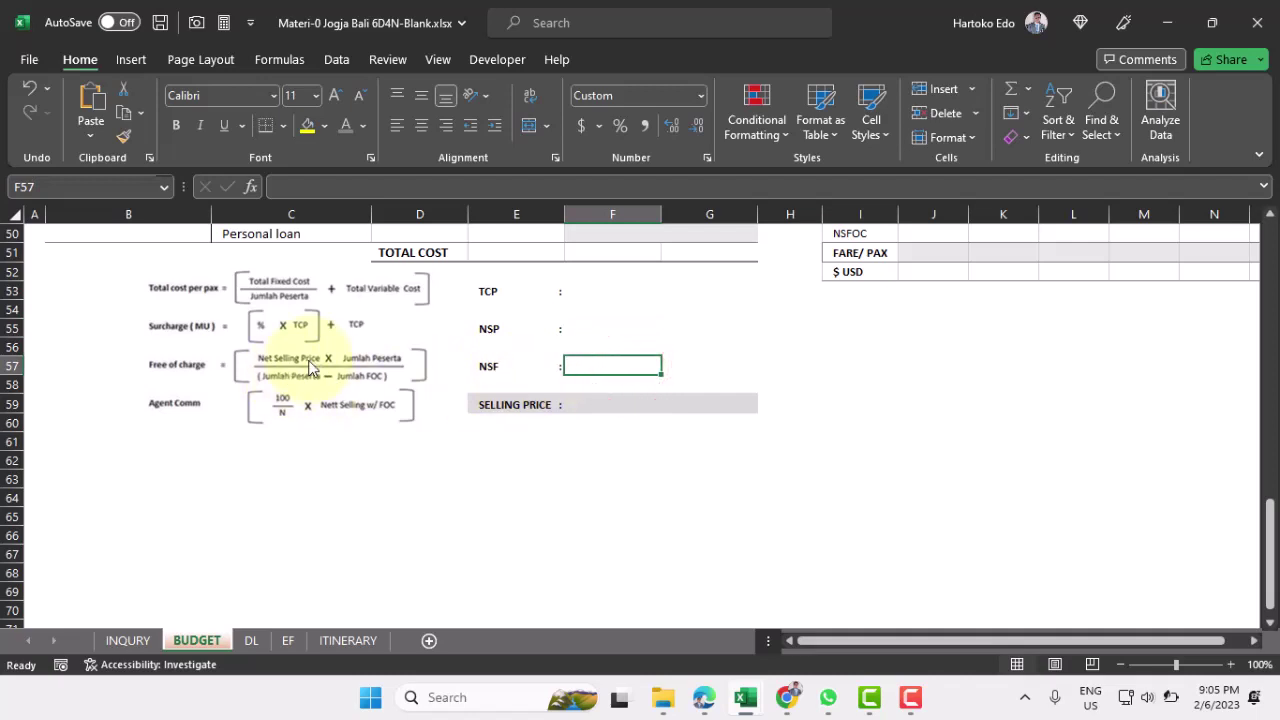
pyautogui.click(287, 384)
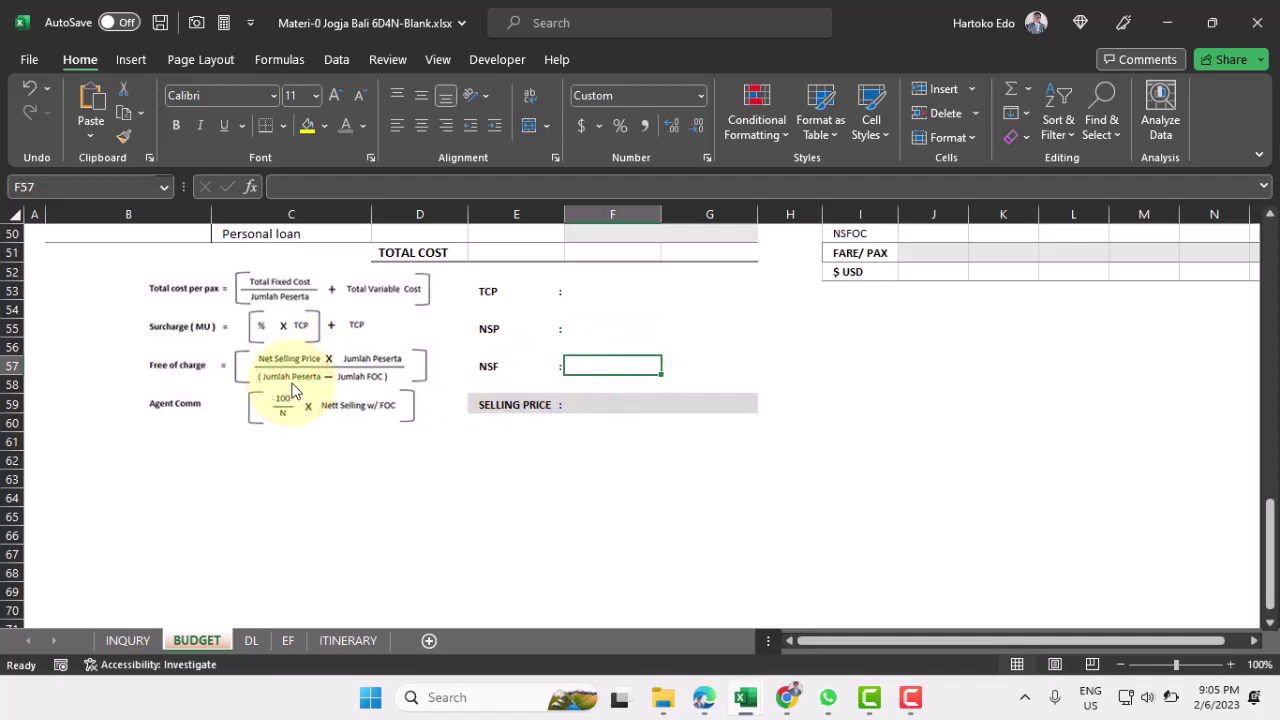
pyautogui.click(503, 402)
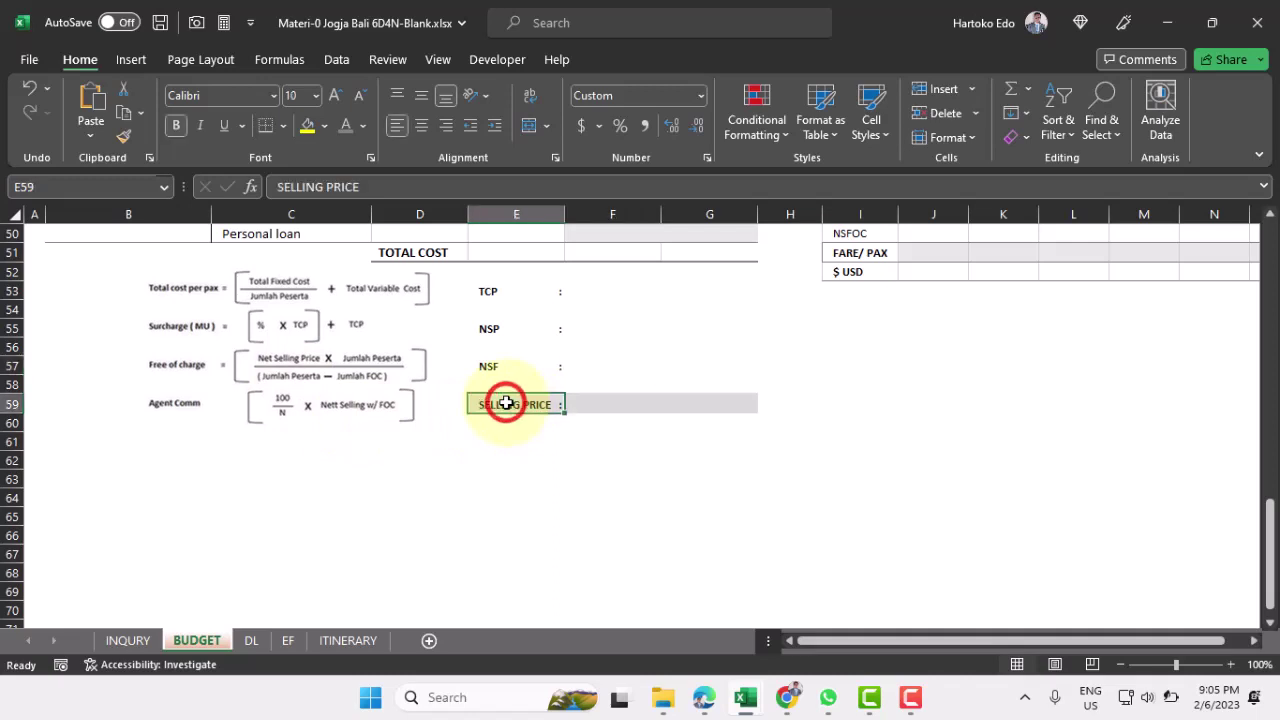
pyautogui.click(593, 400)
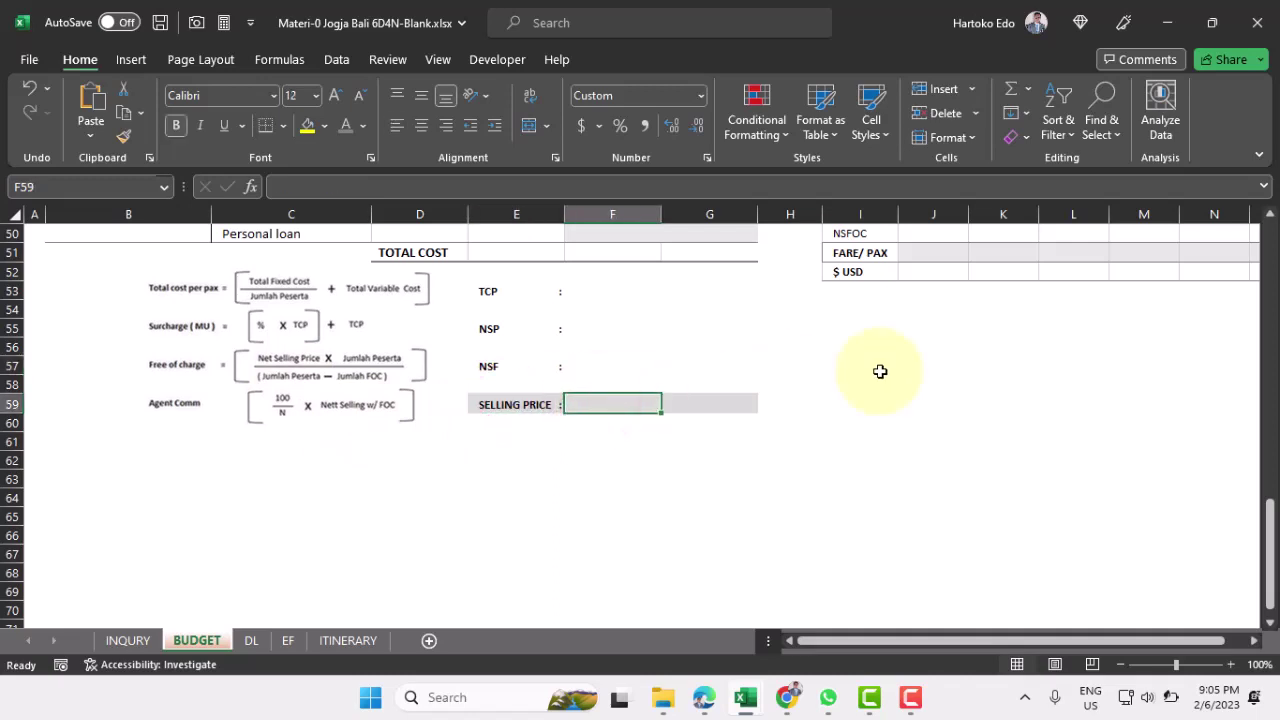
# - Examine the per-pax cost table beside the budget, from the COST\ PAX labels in column I to FARE/ PAX cell J51
pyautogui.scroll(1, 880, 372)
pyautogui.click(940, 307)
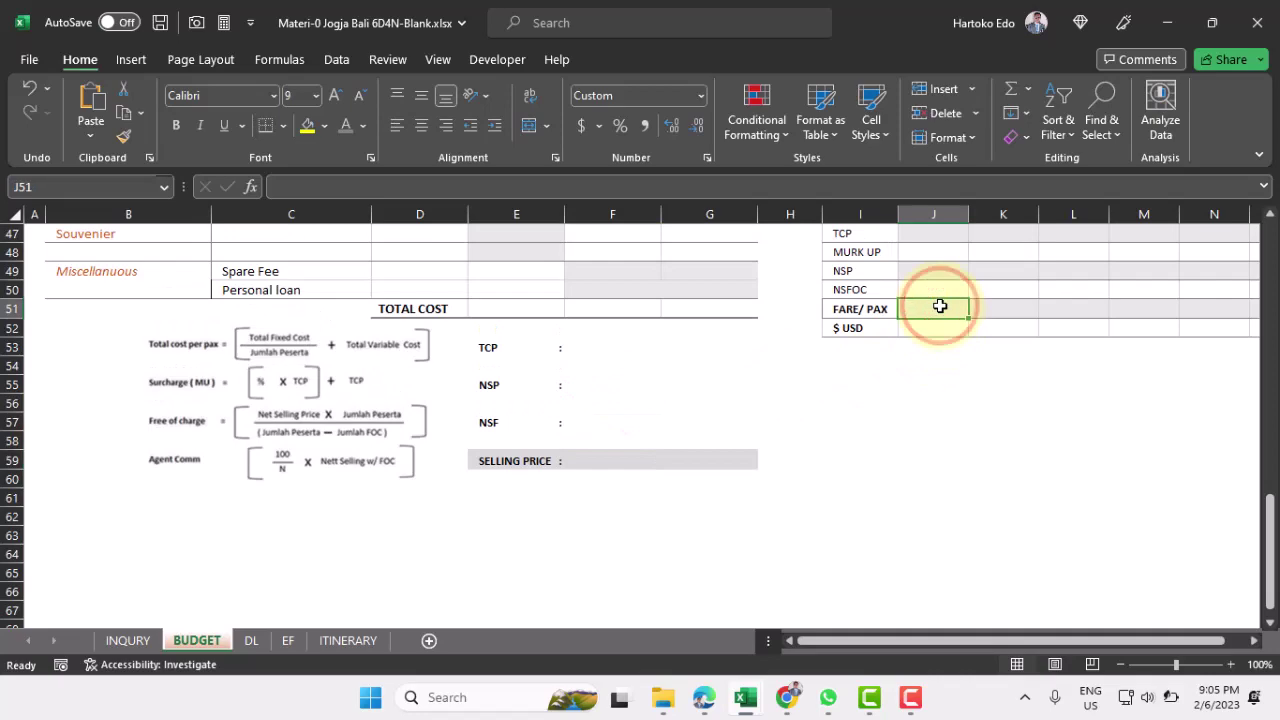
pyautogui.scroll(-2, 940, 306)
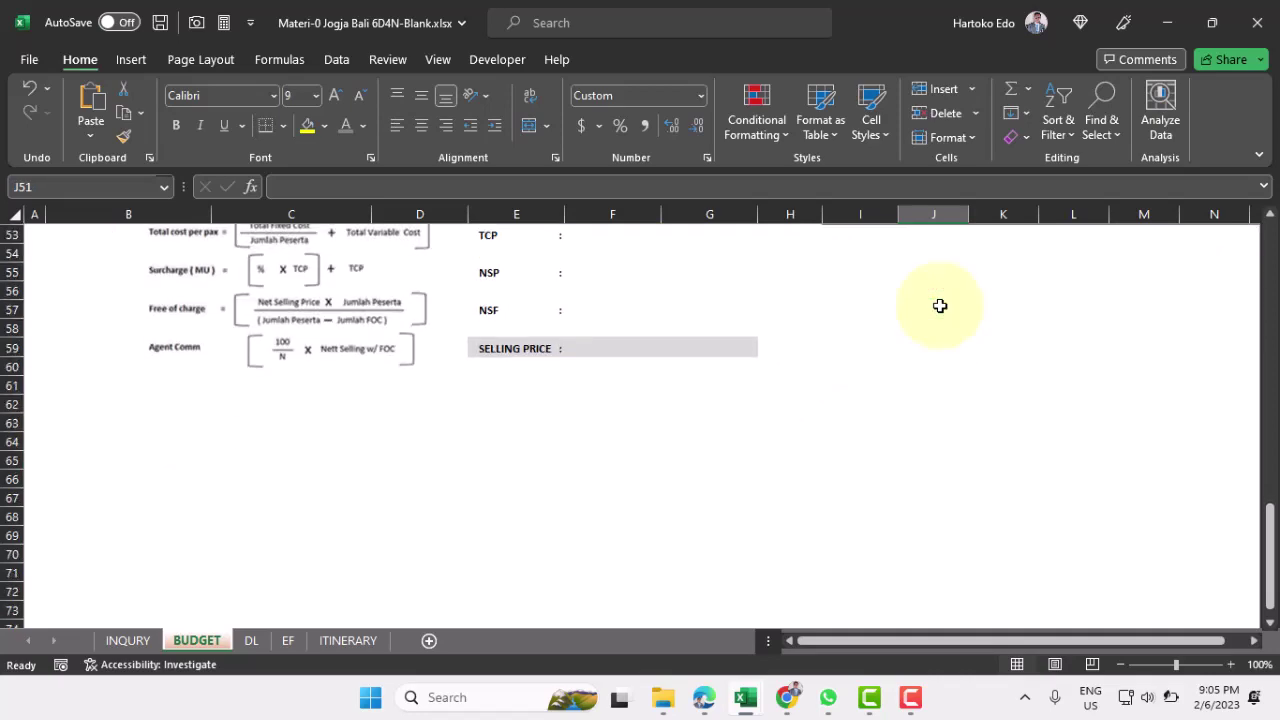
pyautogui.scroll(8, 940, 306)
pyautogui.scroll(-3, 940, 306)
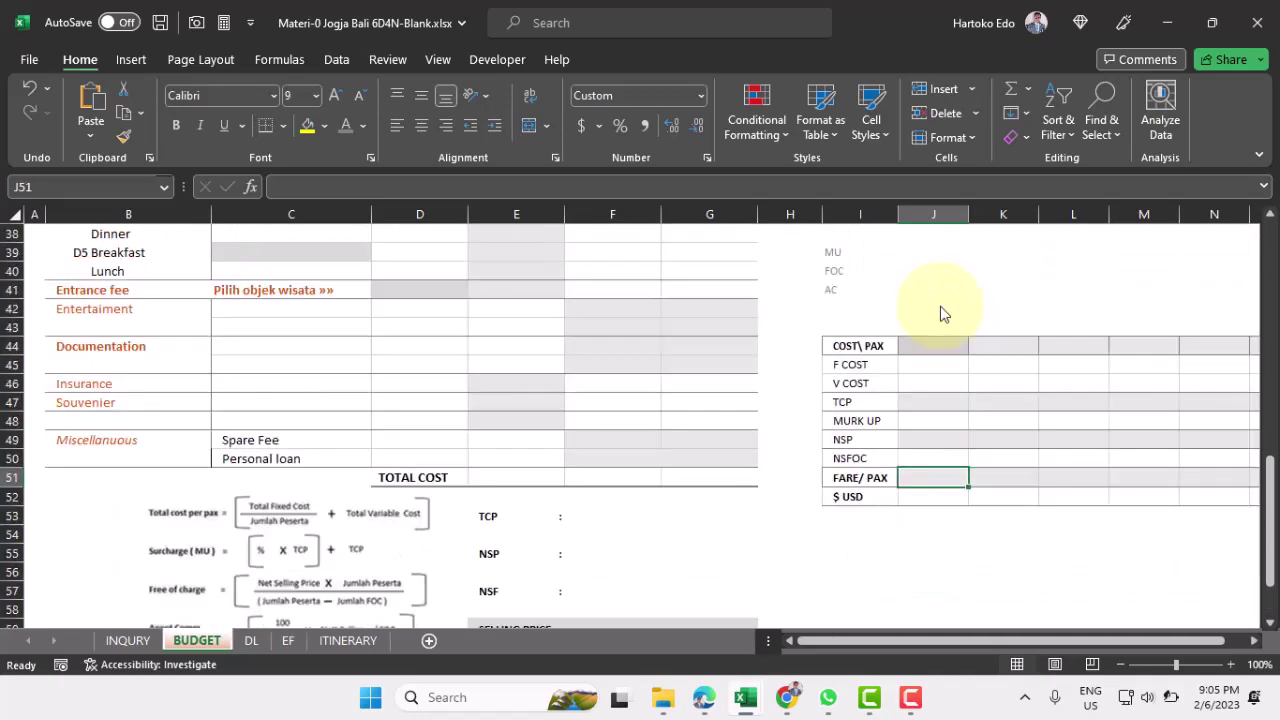
pyautogui.click(857, 211)
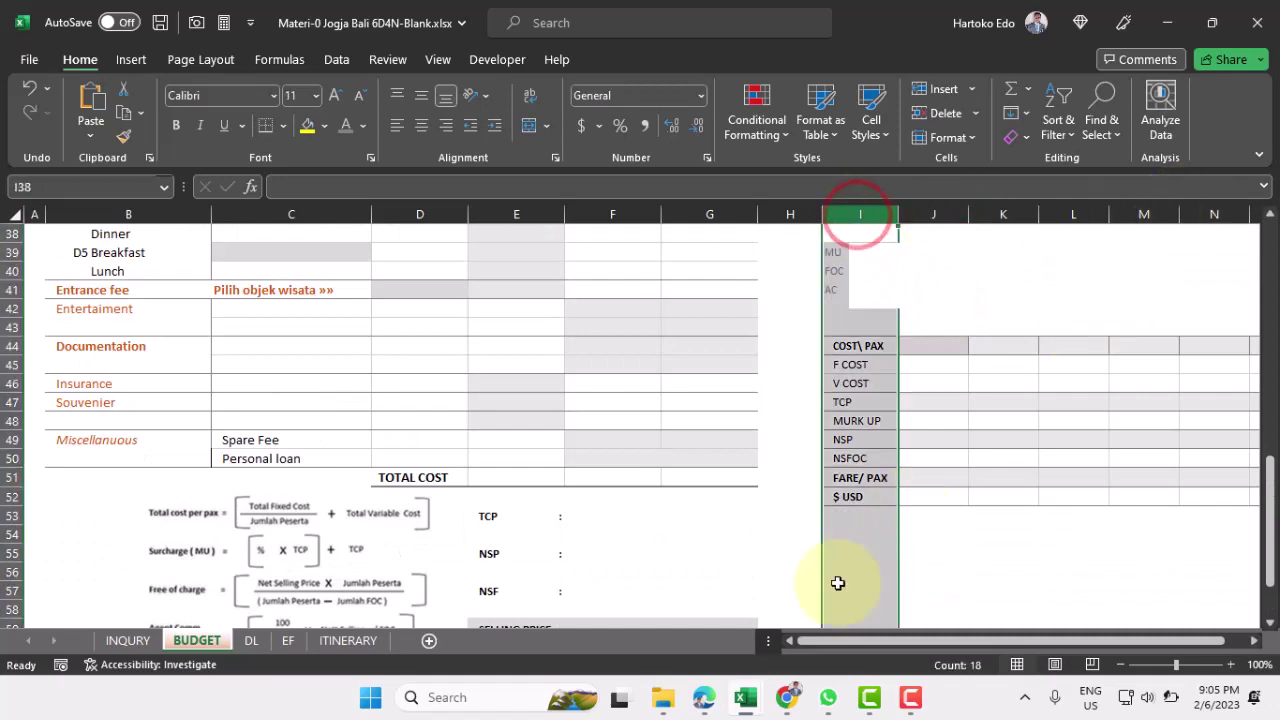
pyautogui.moveTo(830, 641); pyautogui.dragTo(920, 650)
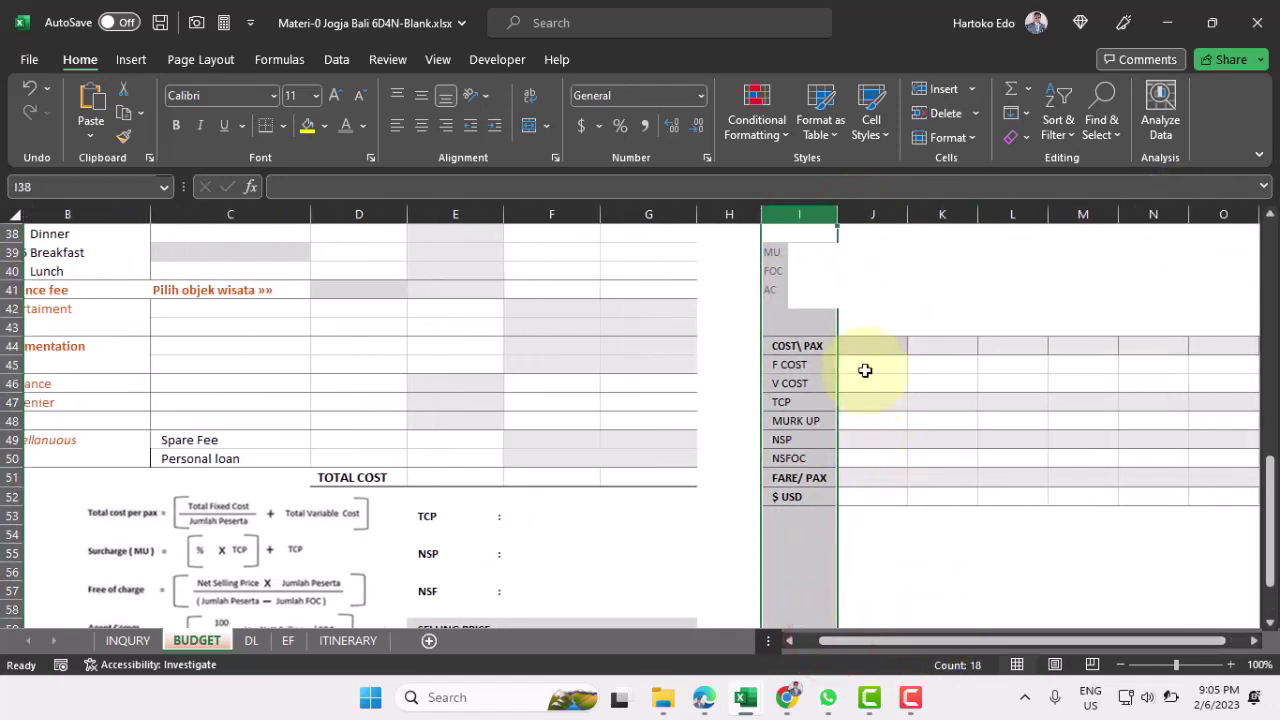
# - Inspect the COST\ PAX header row, comparing its first cell J44 with the cells from K44 onward
pyautogui.click(864, 341)
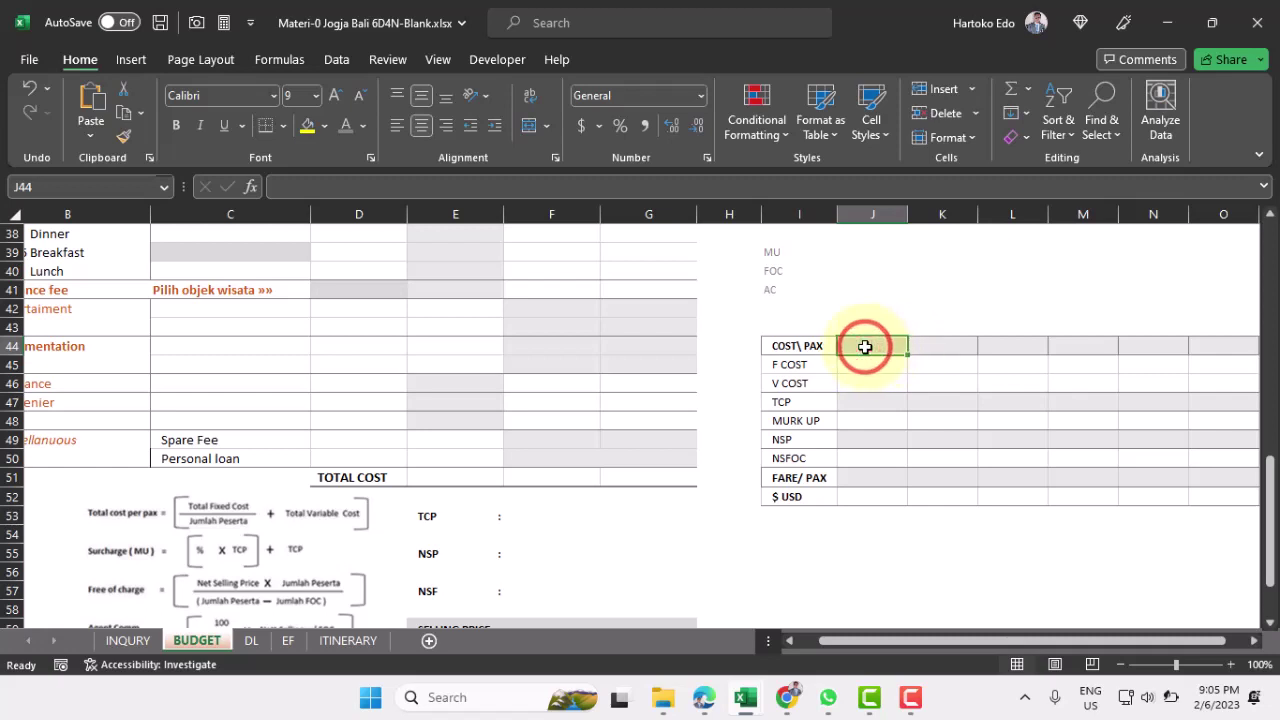
pyautogui.moveTo(938, 346); pyautogui.dragTo(1219, 344)
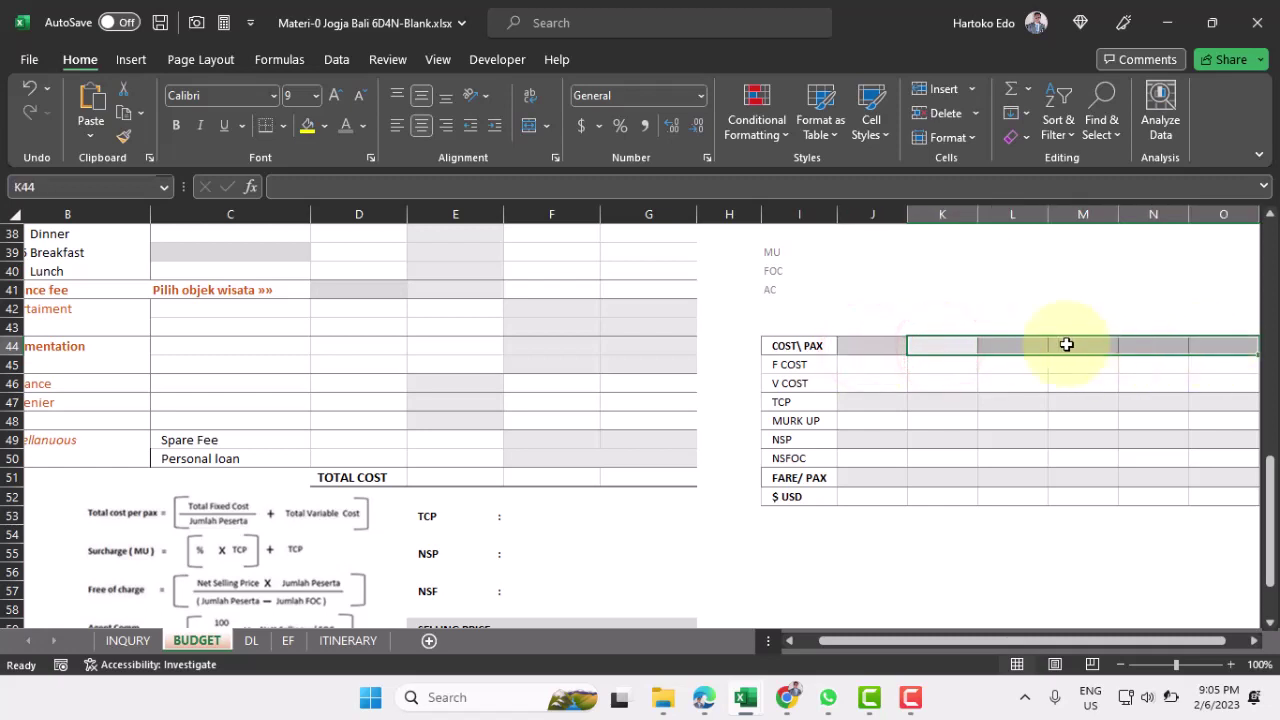
pyautogui.click(933, 349)
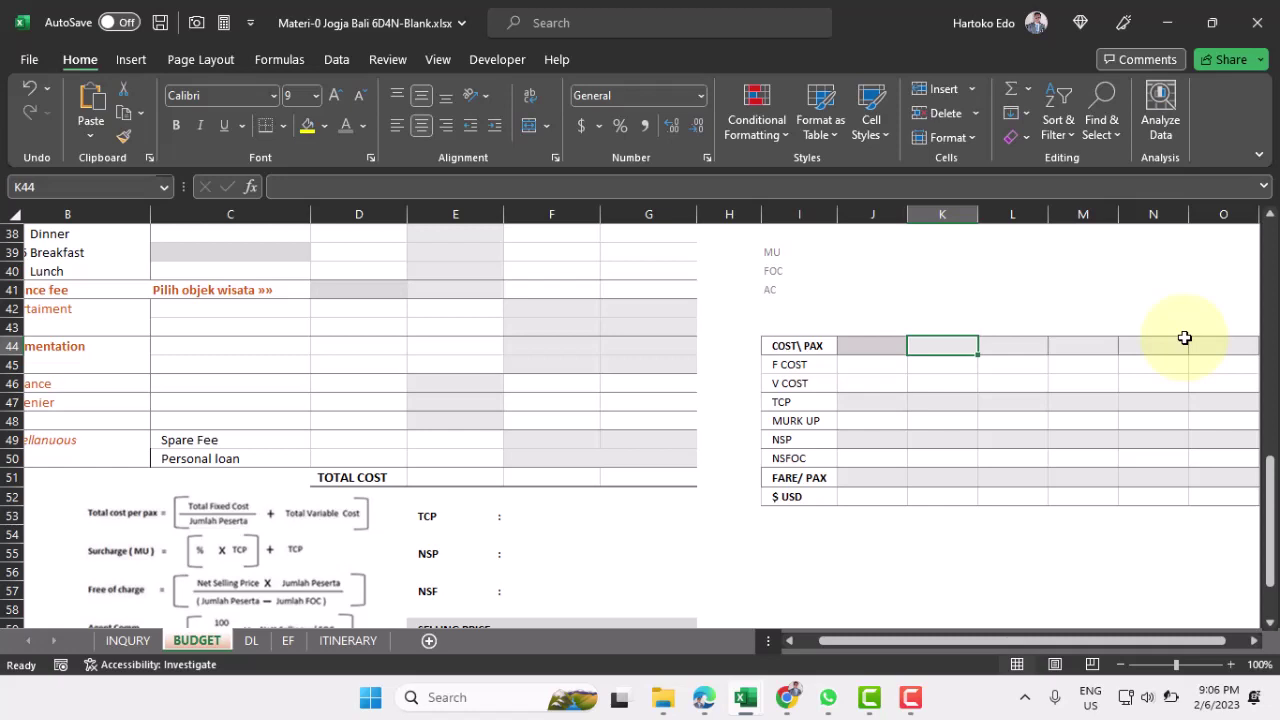
pyautogui.click(864, 321)
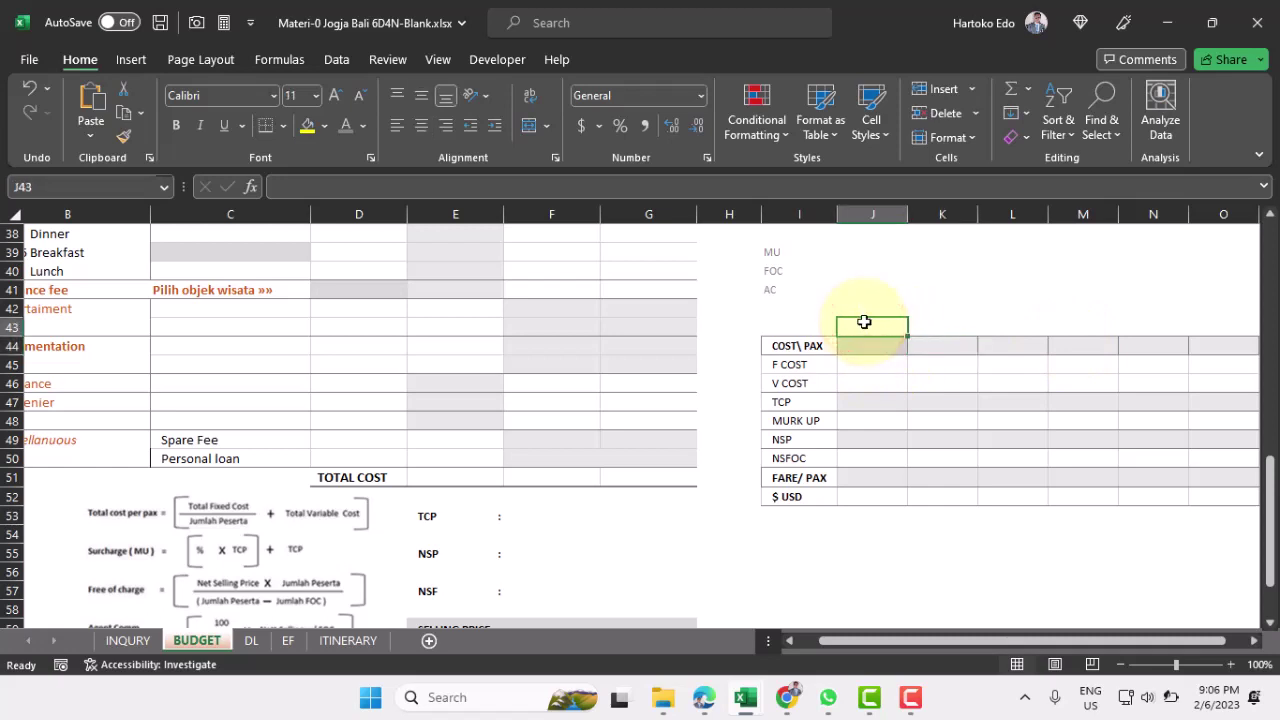
pyautogui.click(871, 345)
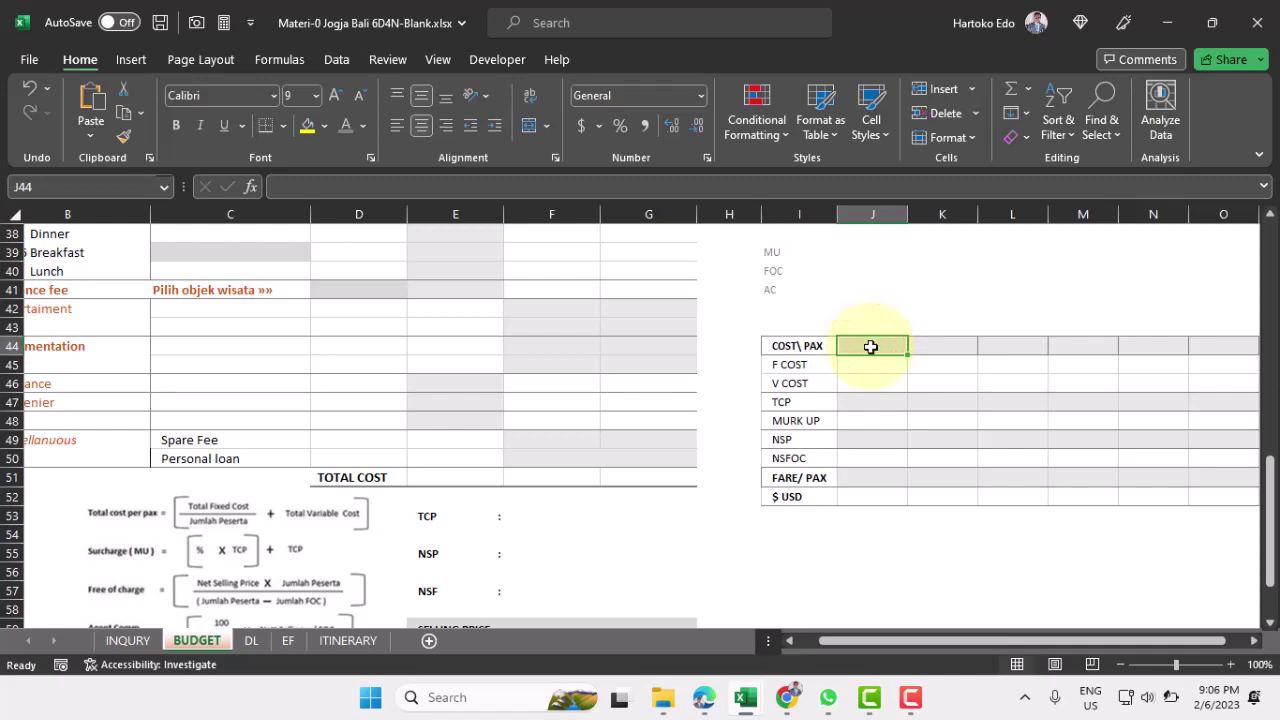
pyautogui.click(949, 346)
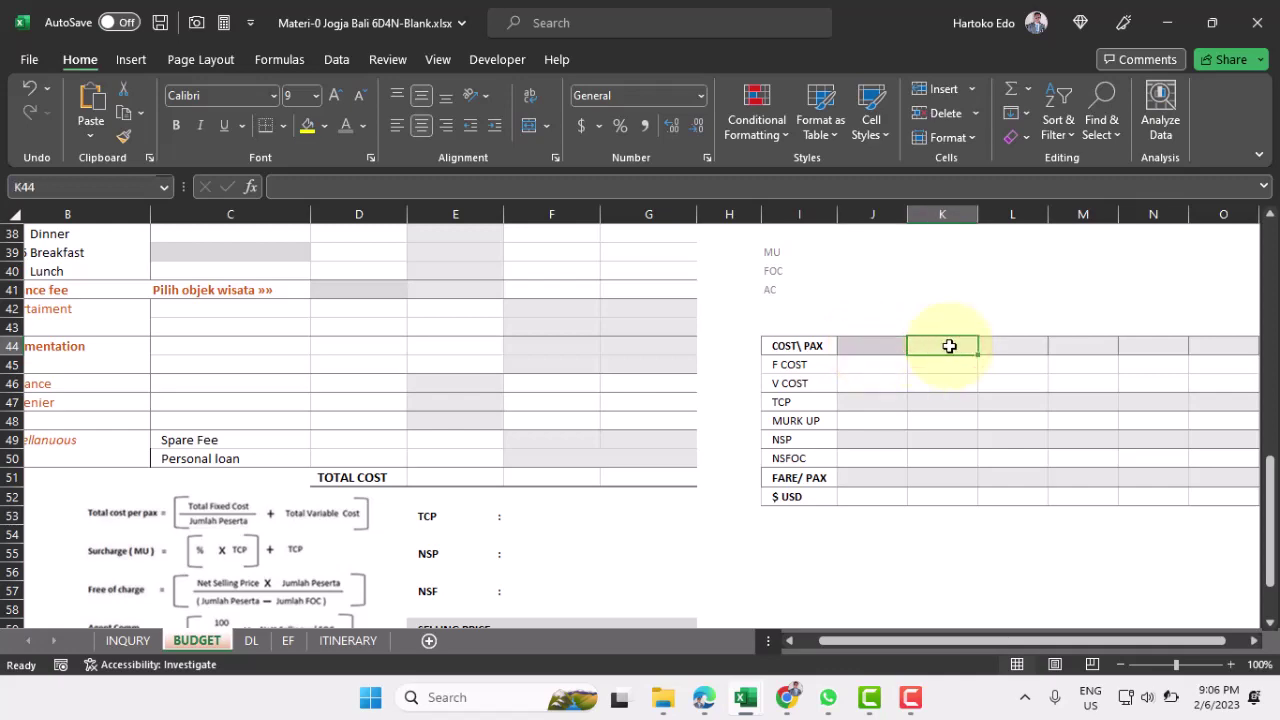
# - Check the SEATER passenger numbers in B2:F10 of the DL sheet, including the Big Bus 50 seat row
pyautogui.click(251, 640)
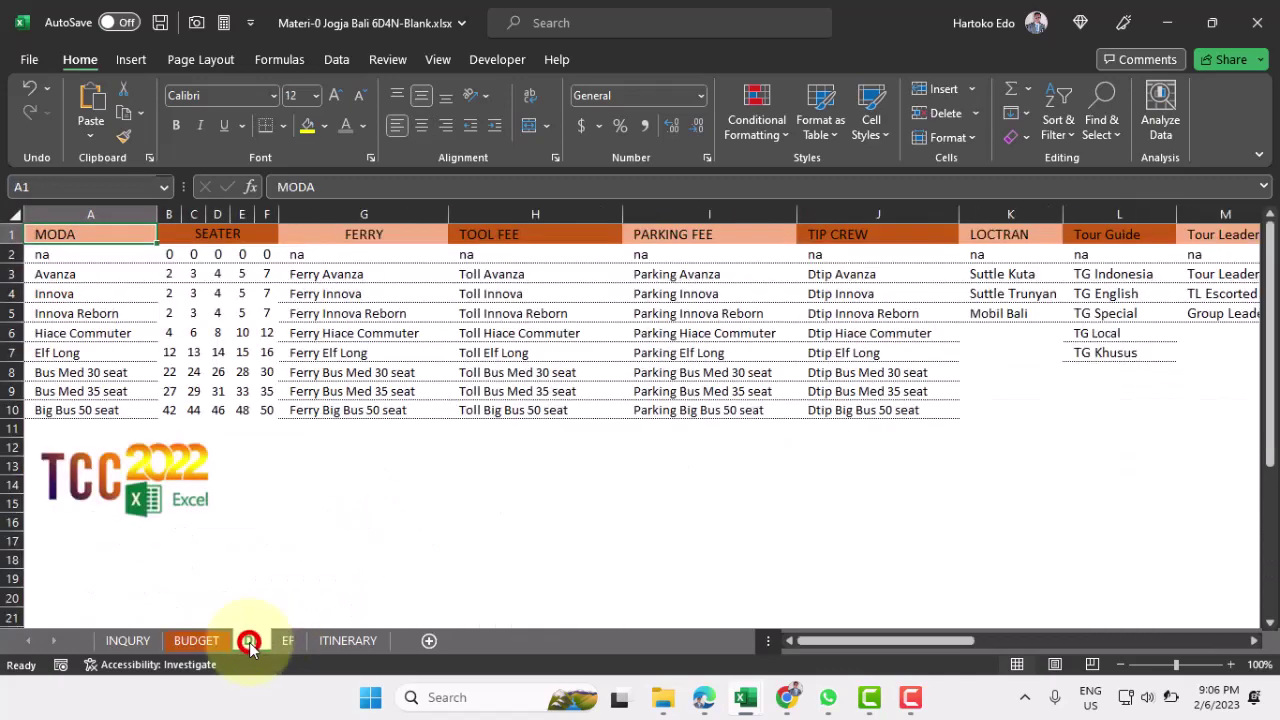
pyautogui.moveTo(174, 254); pyautogui.dragTo(268, 410)
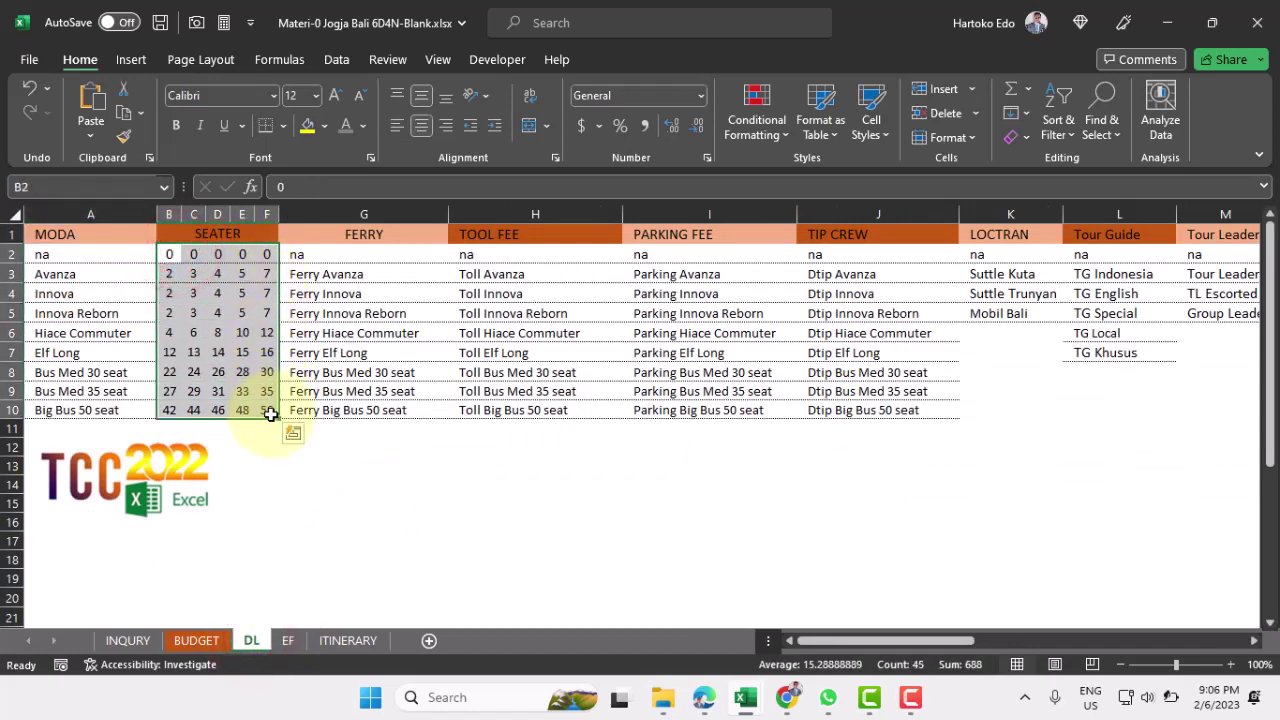
pyautogui.click(62, 408)
pyautogui.click(266, 410)
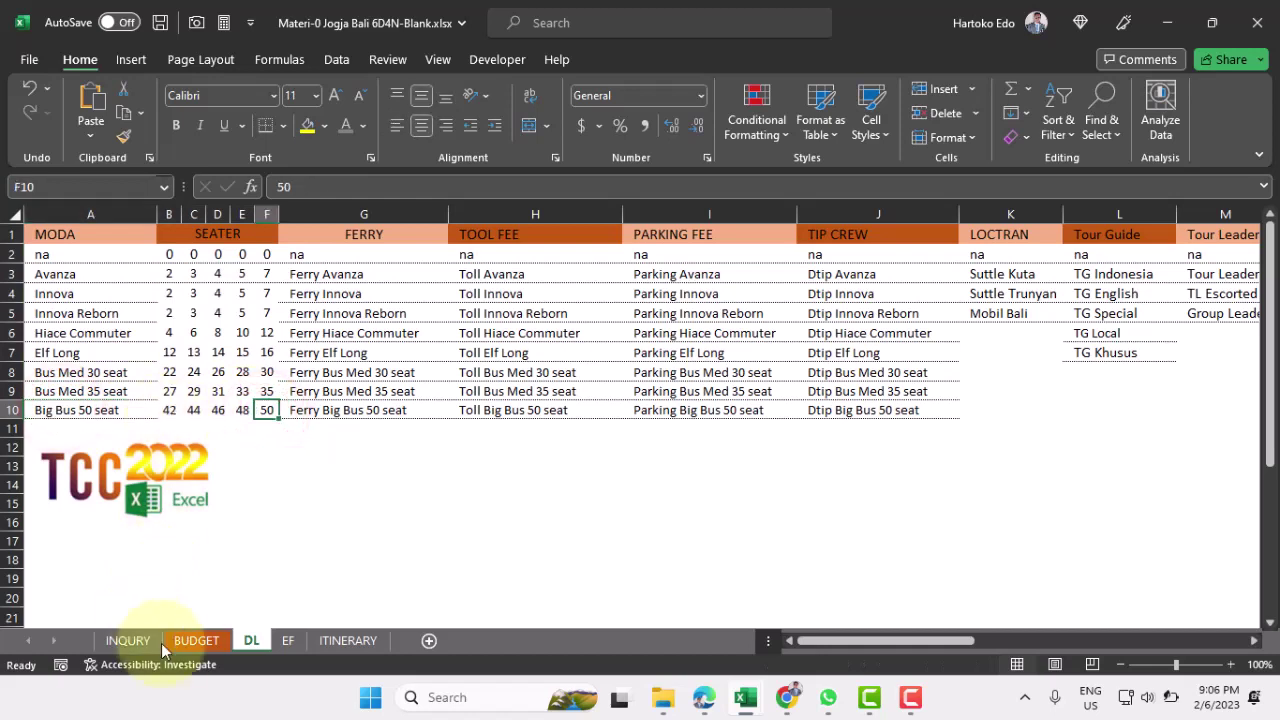
# - Return to the BUDGET sheet and go through the COST\ PAX header cells K44 to O44 one by one
pyautogui.click(197, 642)
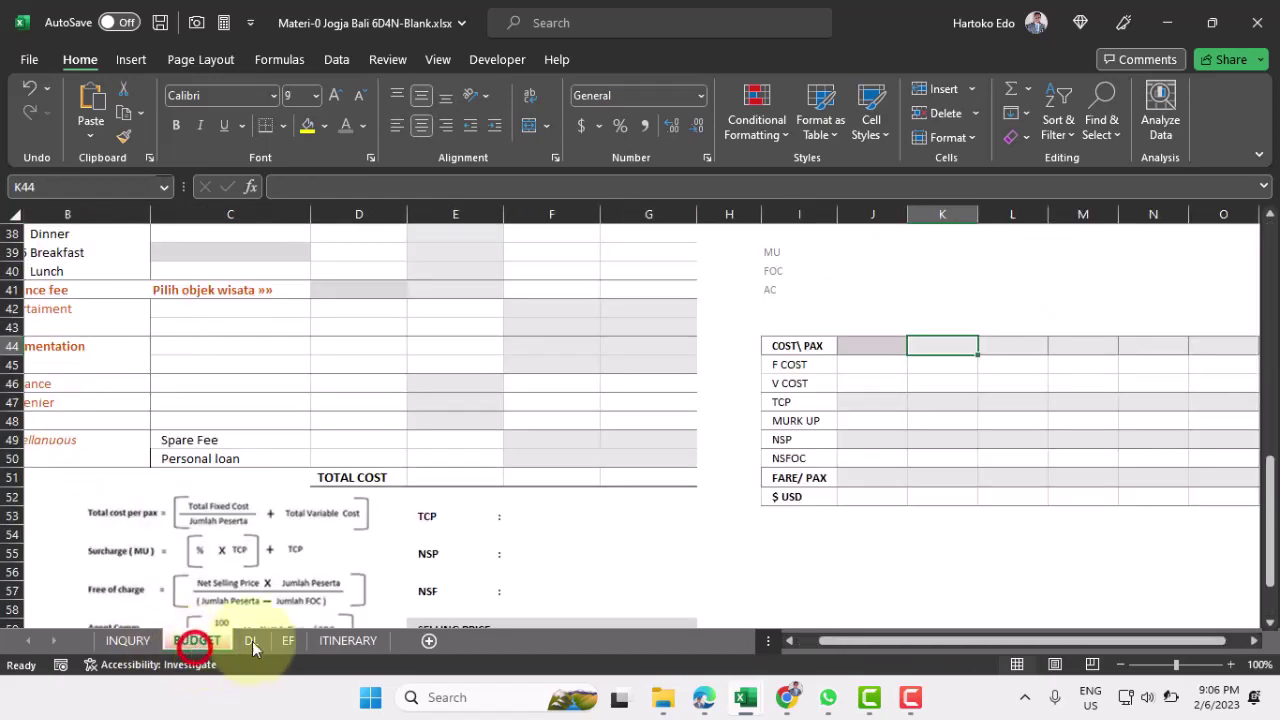
pyautogui.click(952, 352)
pyautogui.click(1006, 348)
pyautogui.click(1071, 346)
pyautogui.click(1143, 346)
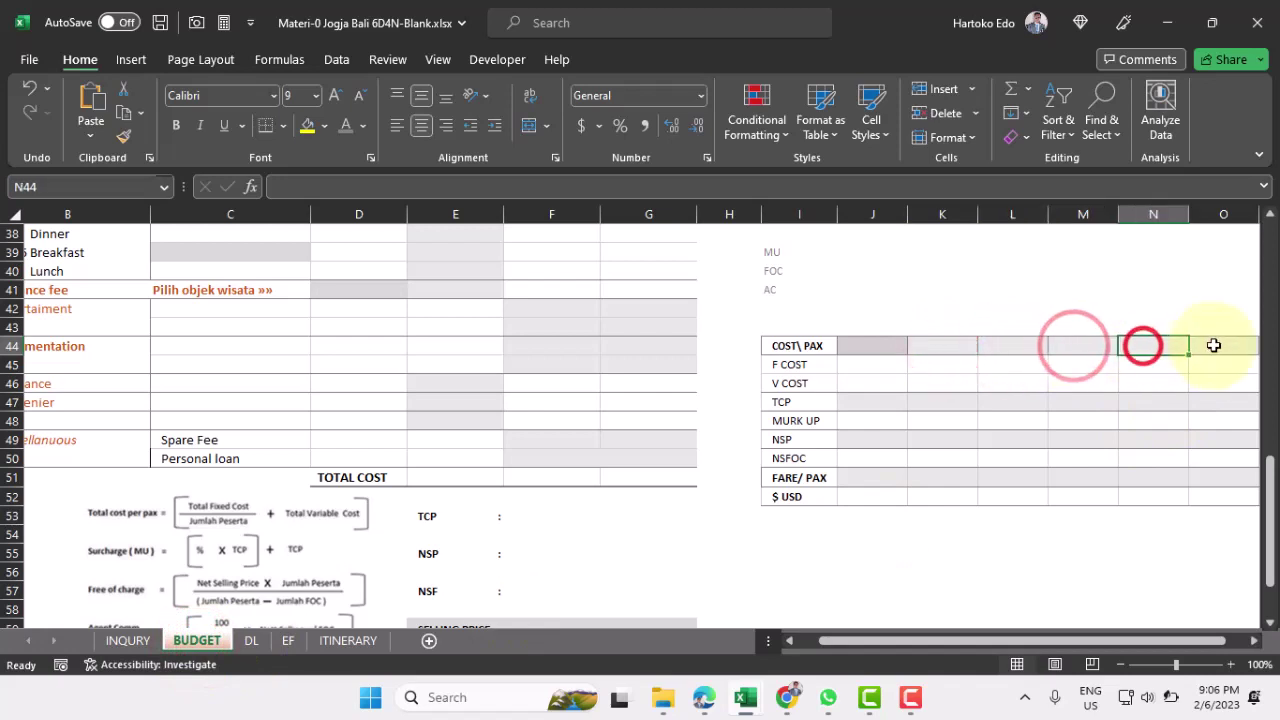
pyautogui.click(1213, 345)
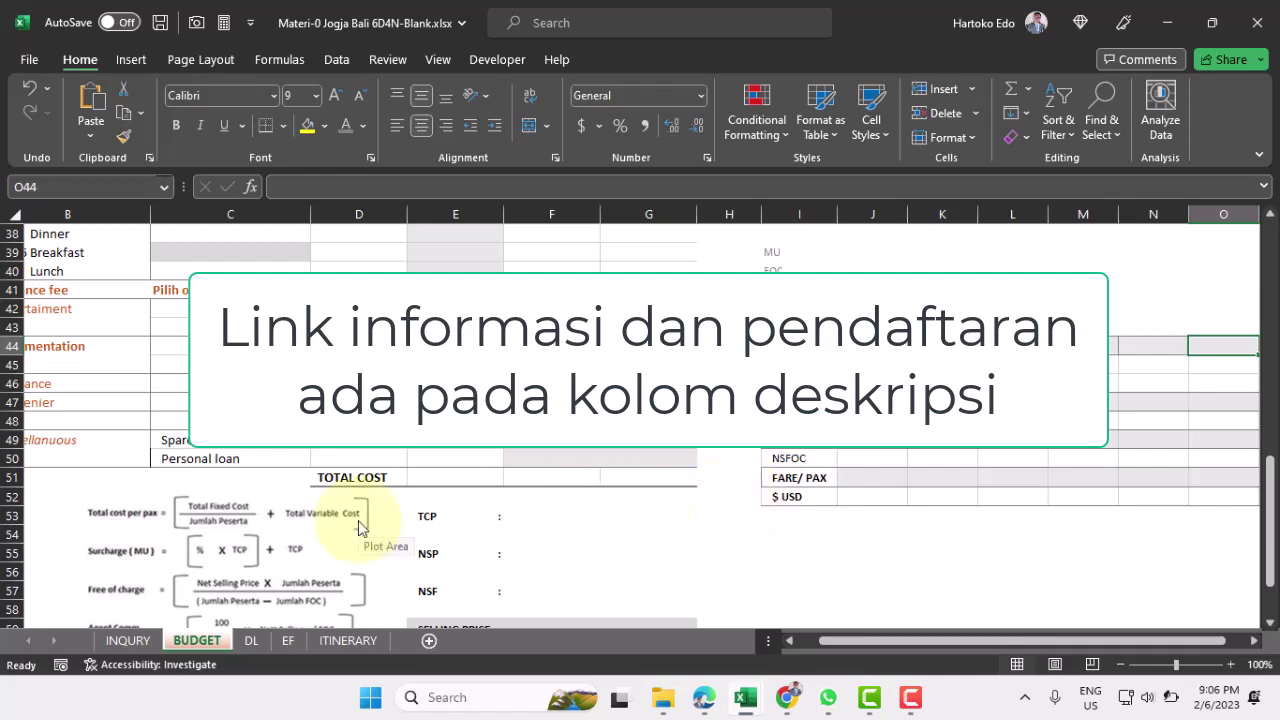
# - Go back to the top of the BUDGET sheet and view its Budget Class title in B2
pyautogui.scroll(8, 530, 400)
pyautogui.scroll(5, 540, 402)
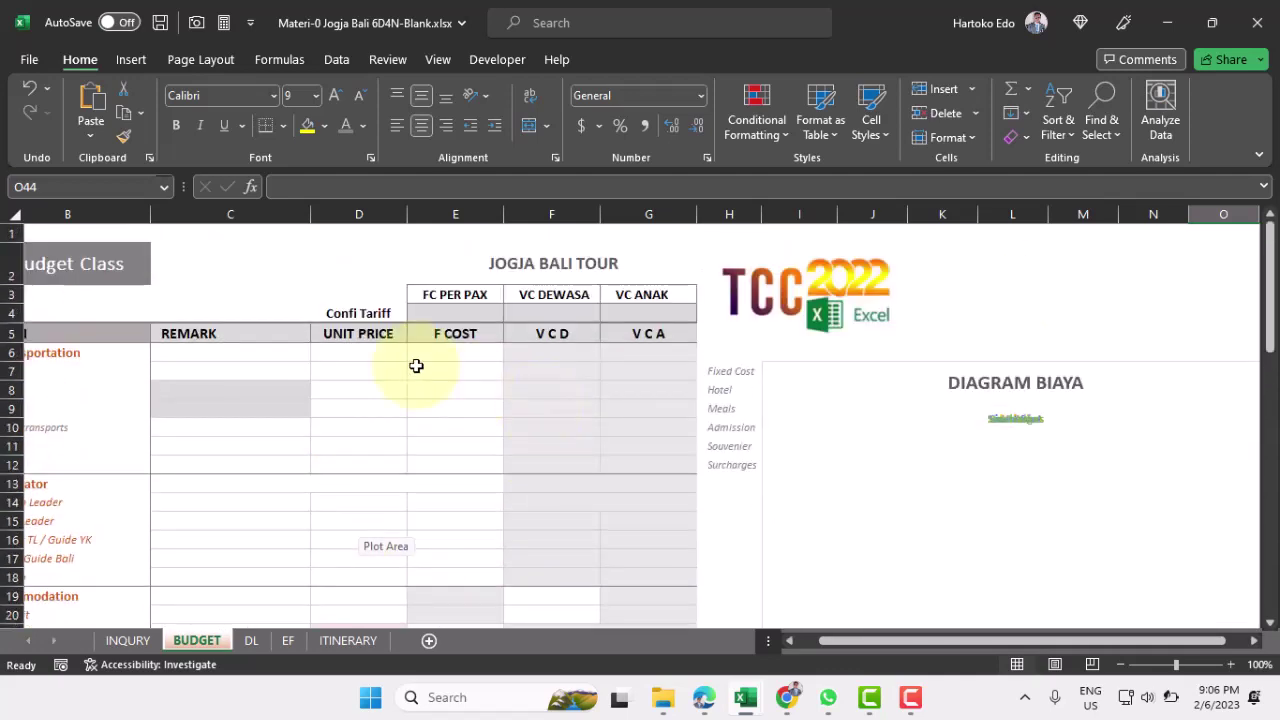
pyautogui.click(66, 266)
pyautogui.moveTo(917, 641); pyautogui.dragTo(905, 641)
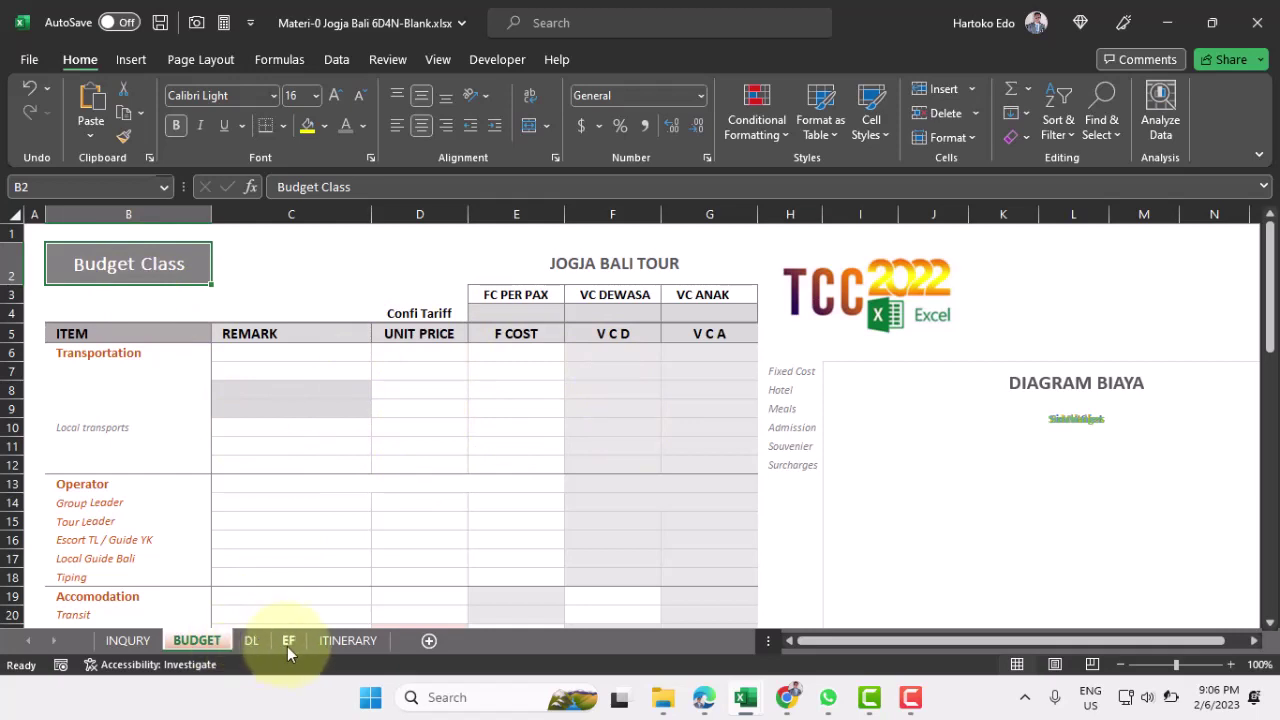
pyautogui.click(117, 266)
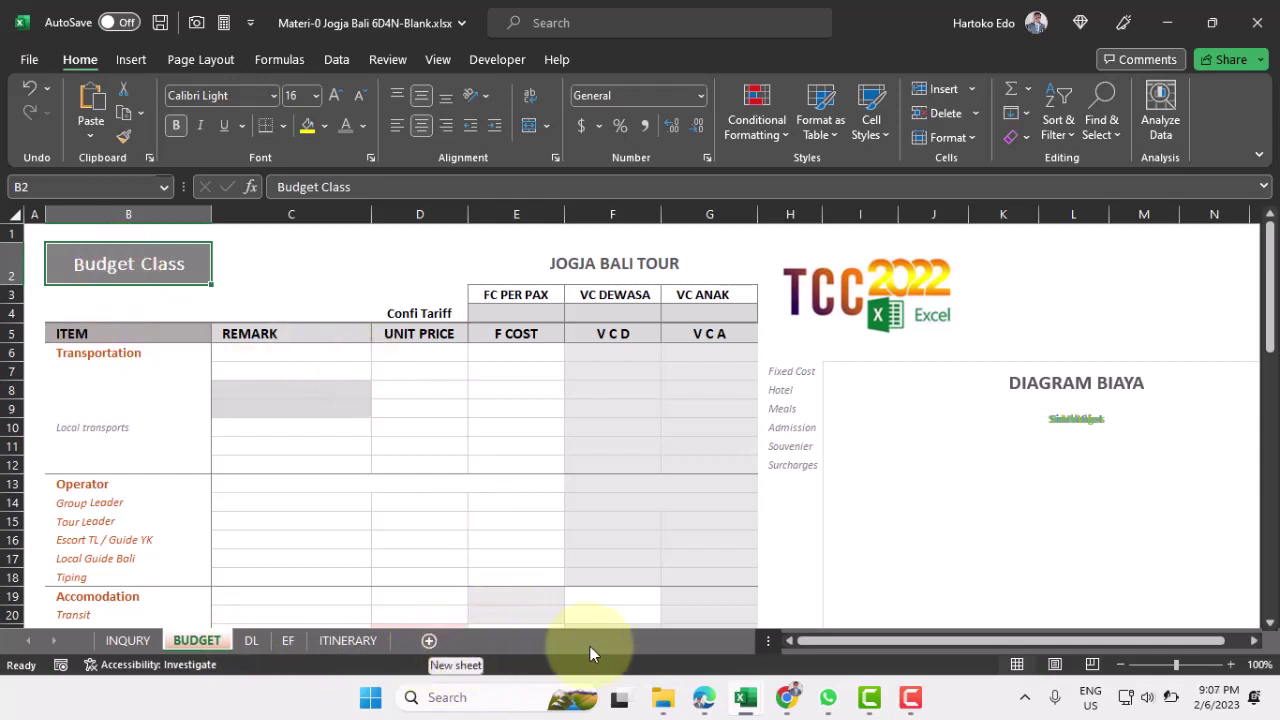
# - Browse the DL sheet's list columns from MODA in A1 through to DRINK in S1
pyautogui.click(250, 642)
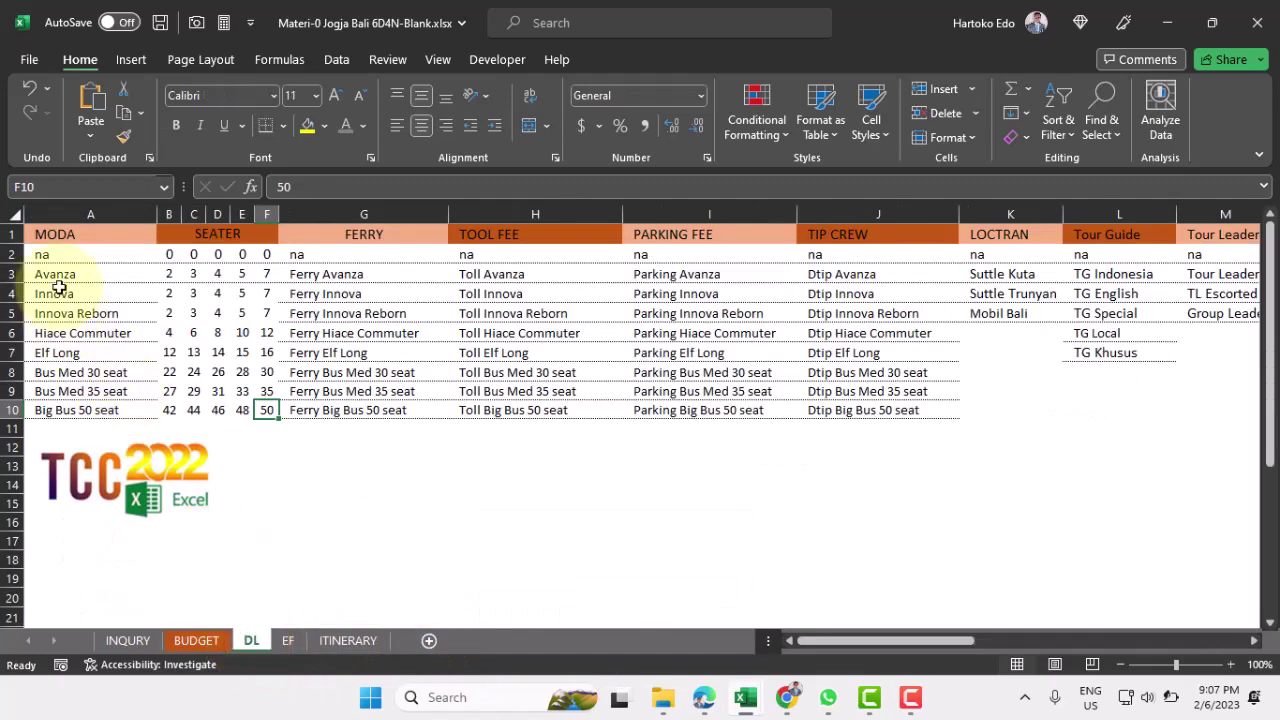
pyautogui.click(60, 236)
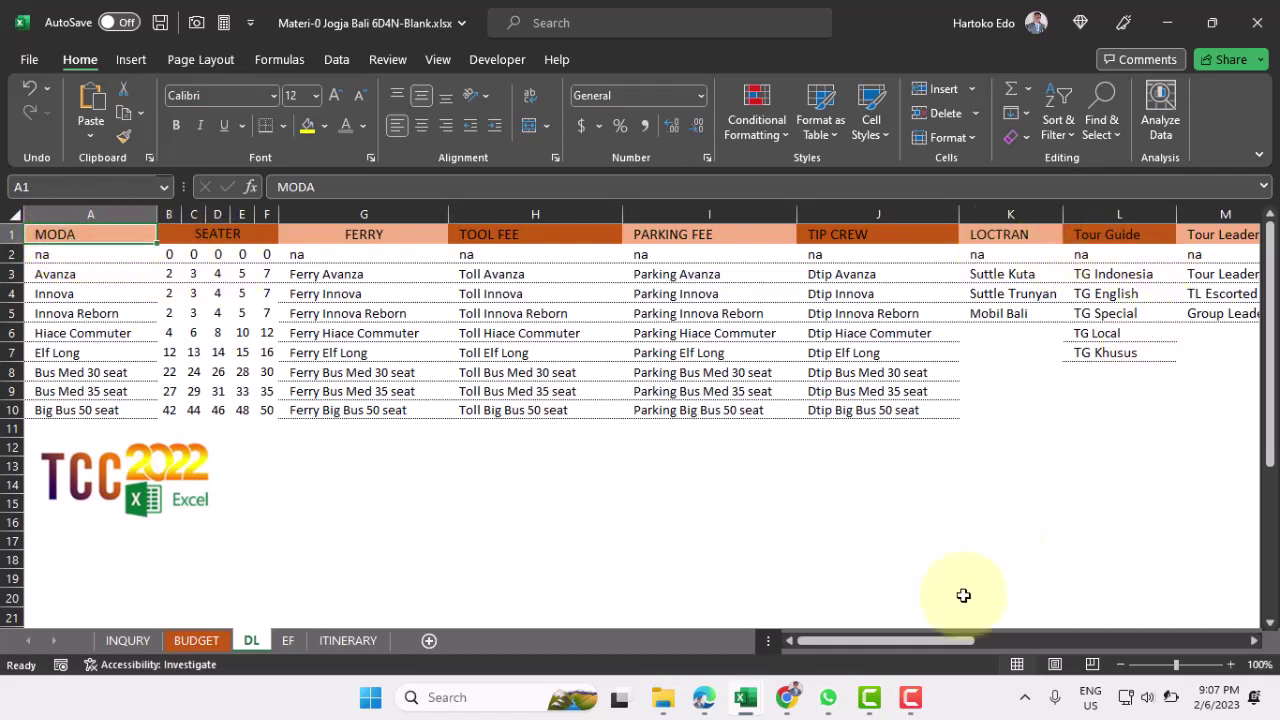
pyautogui.moveTo(890, 644); pyautogui.dragTo(760, 640)
pyautogui.click(380, 233)
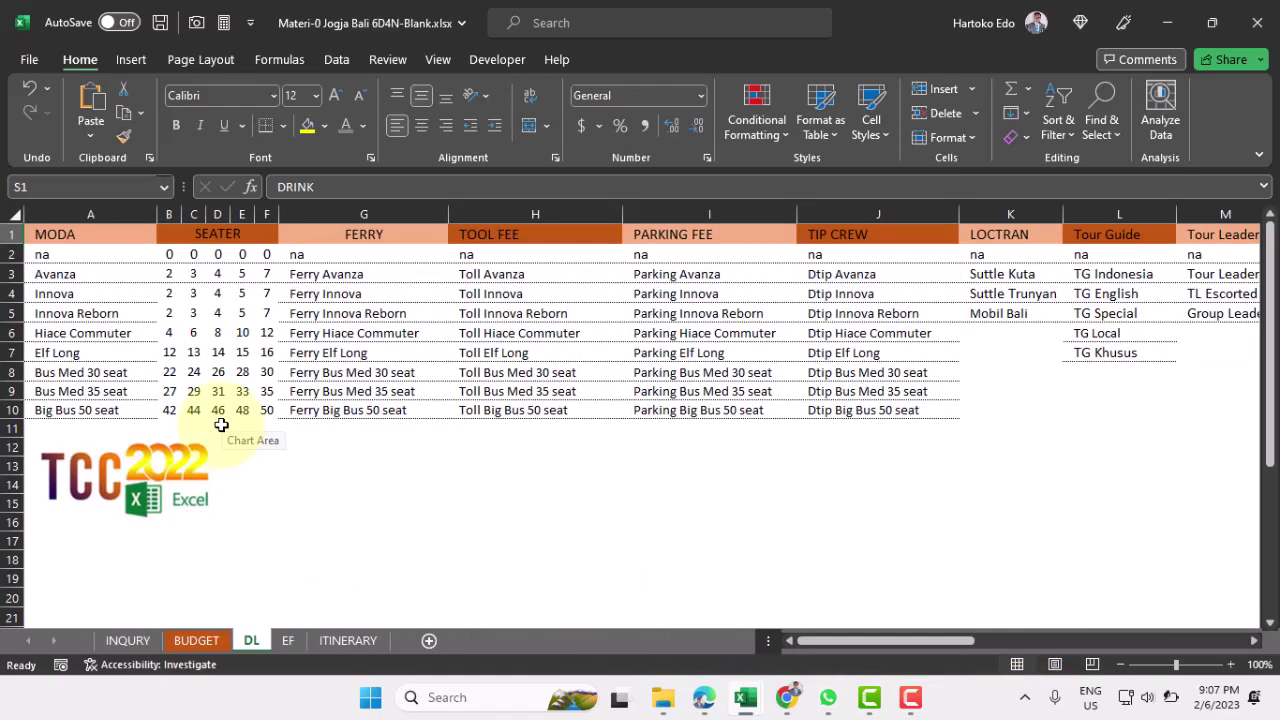
# - Look over the DESTINATION list in column F and the SHORT DESCRIPTION header in G1 of the EF sheet
pyautogui.click(288, 640)
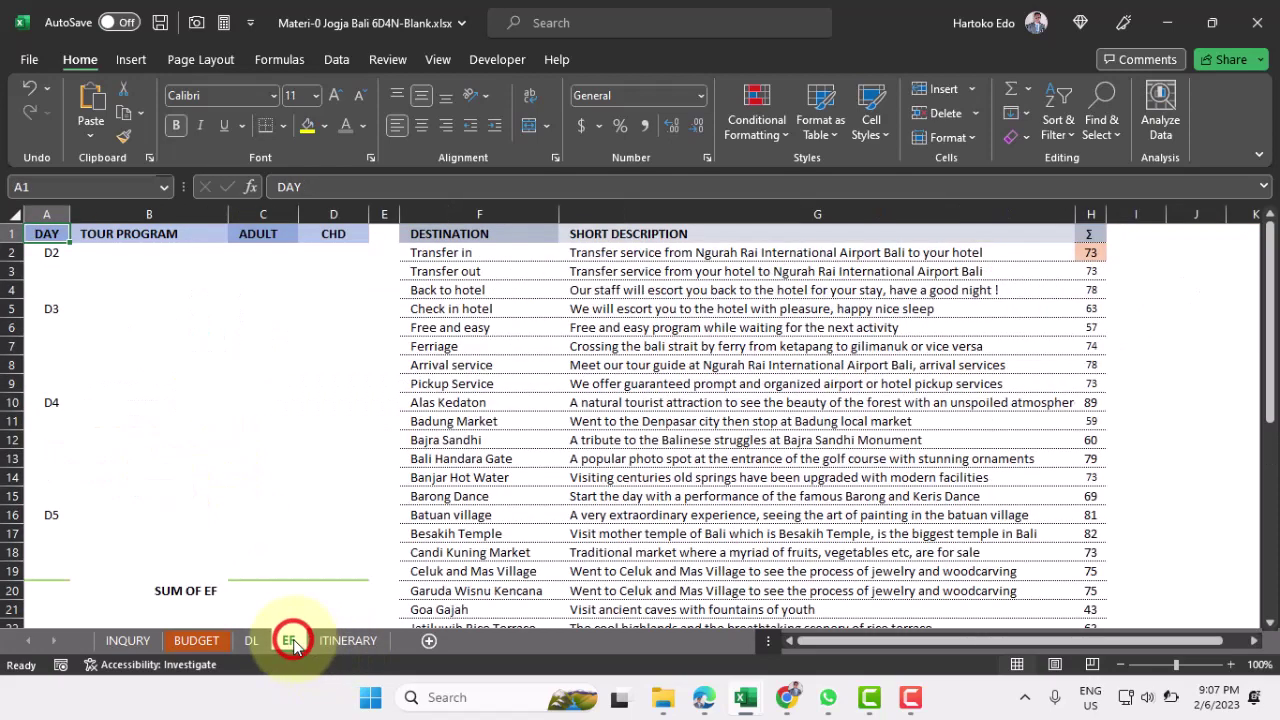
pyautogui.click(445, 252)
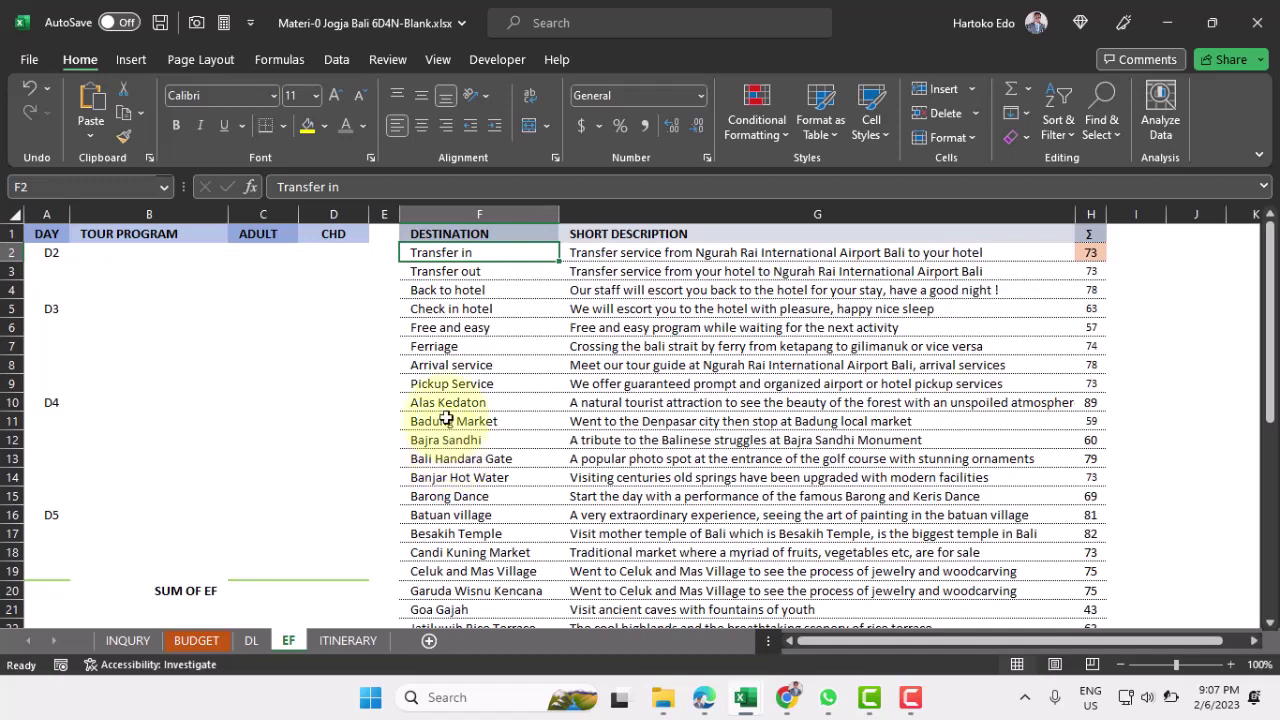
pyautogui.click(635, 233)
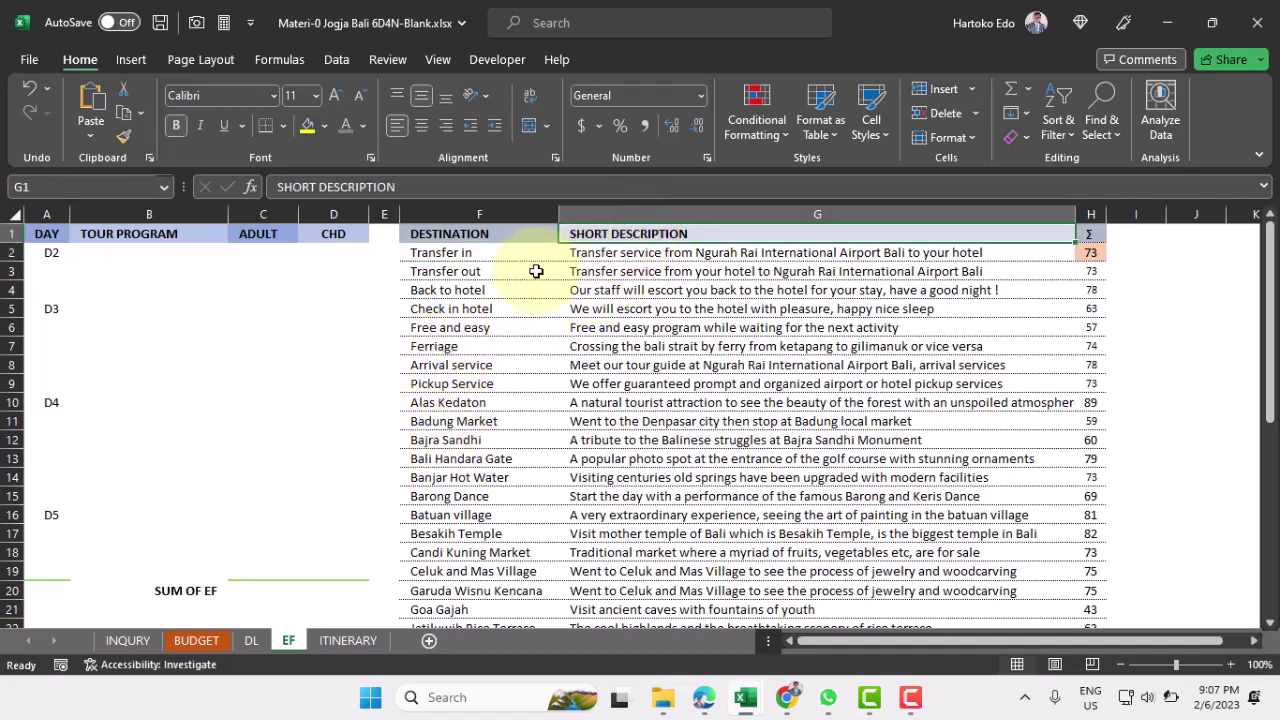
pyautogui.click(447, 252)
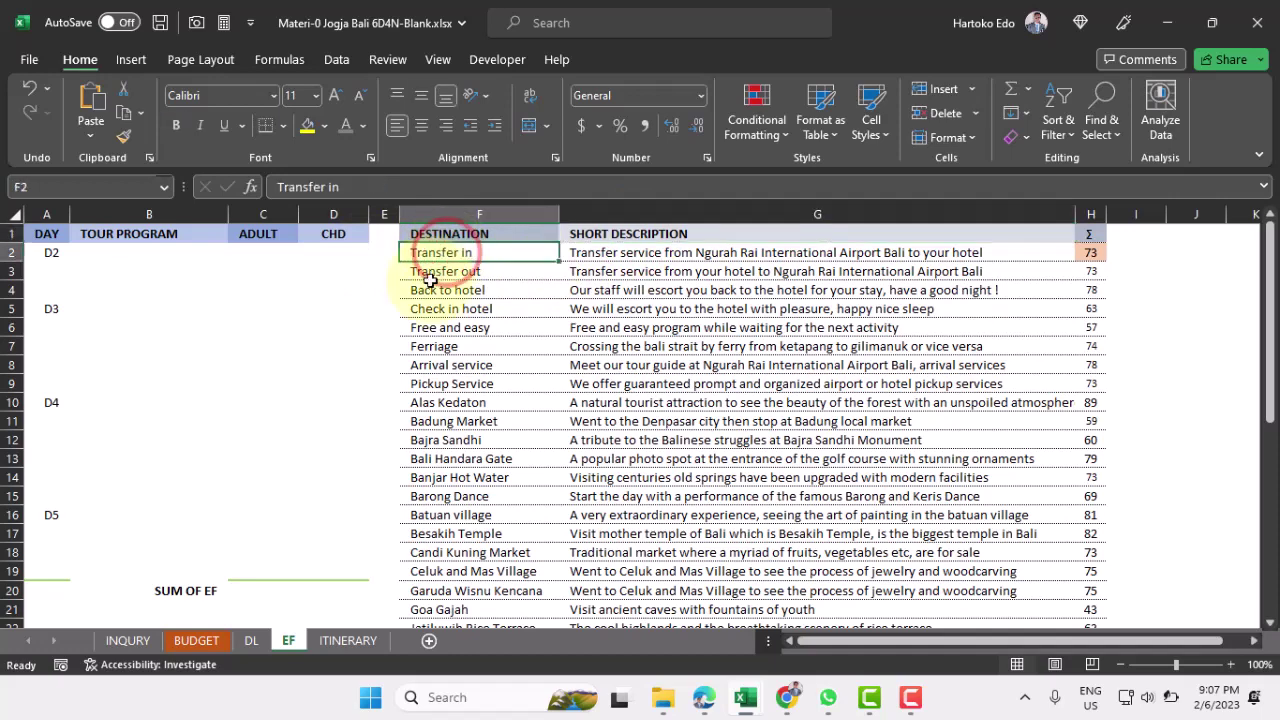
# - Look through the ITINERARY sheet, checking the empty cell B12 under the Situbondo - Bali arrival day and the code cell A1
pyautogui.click(336, 641)
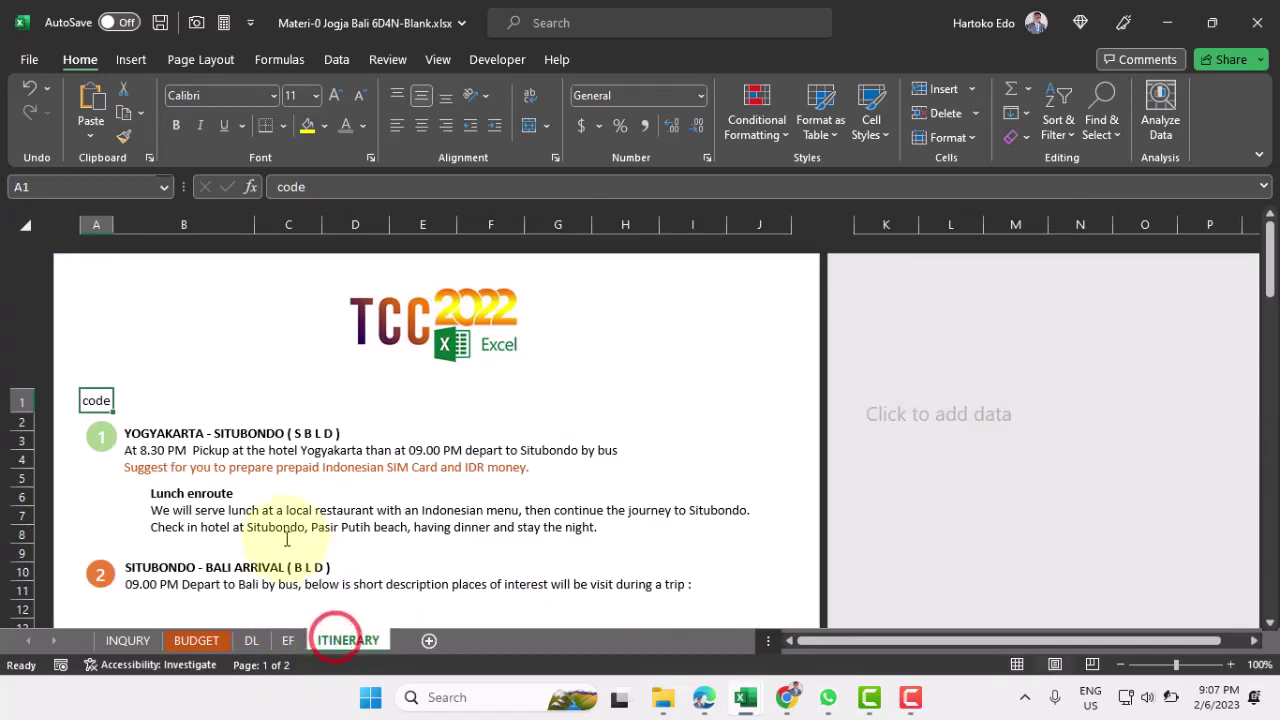
pyautogui.scroll(-1, 260, 515)
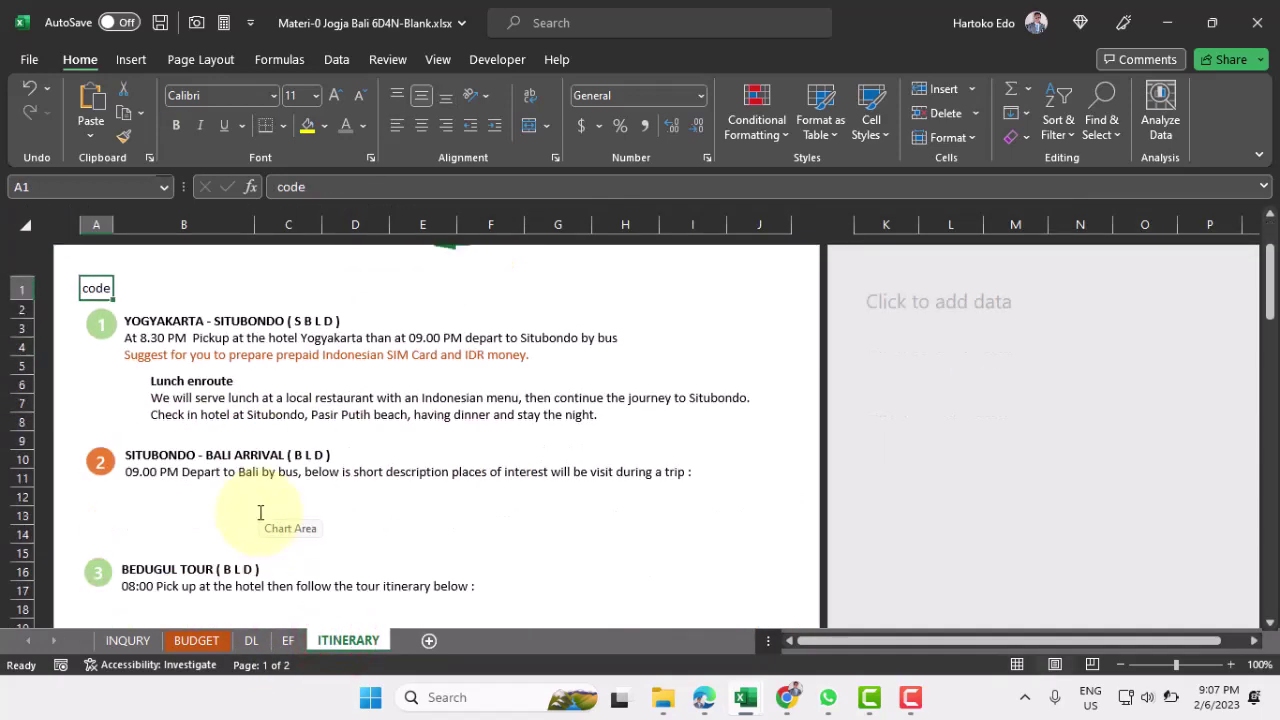
pyautogui.click(140, 497)
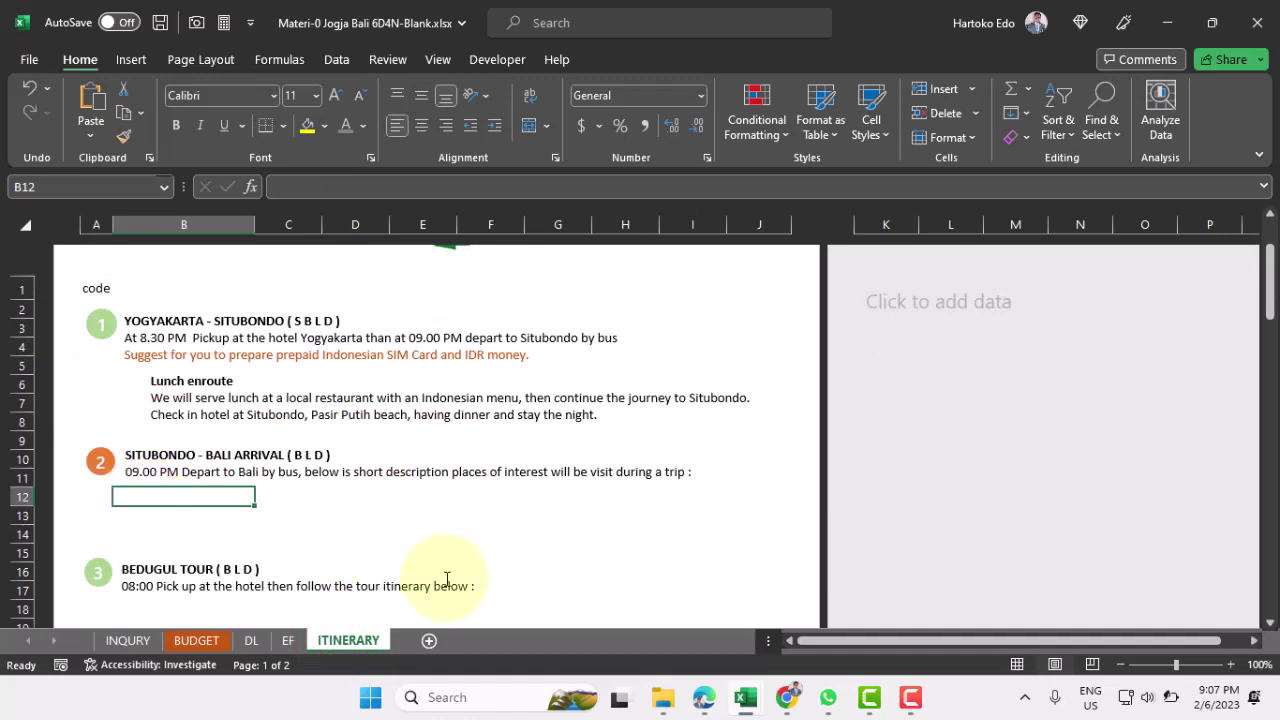
pyautogui.scroll(2, 447, 580)
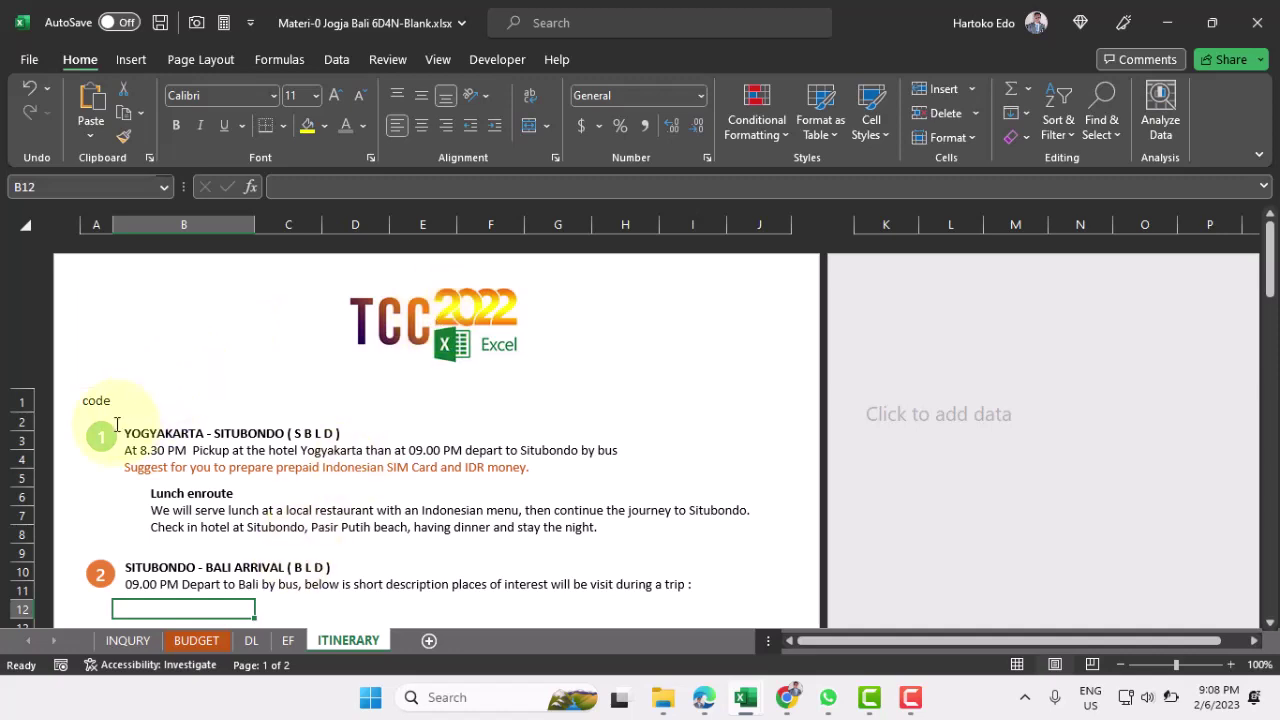
pyautogui.click(90, 402)
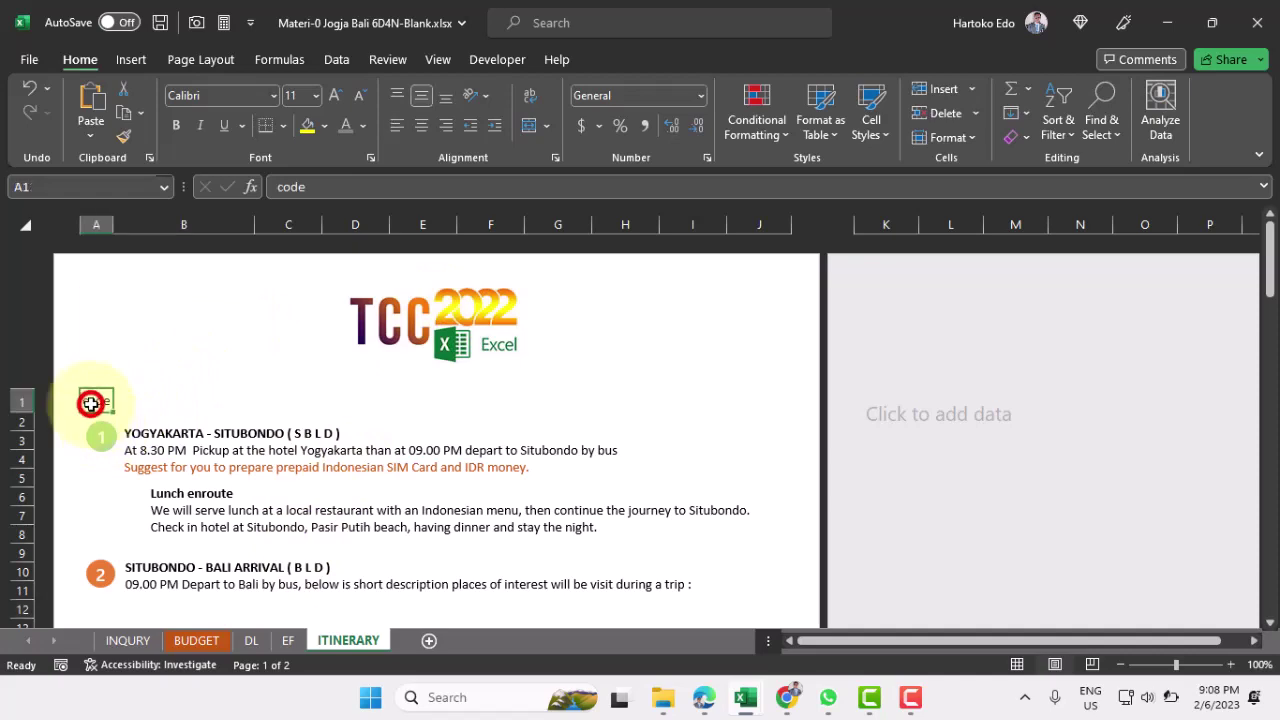
# - Go back through the EF, DL and BUDGET sheets to the Tour Code cell B2 of the INQURY sheet
pyautogui.click(288, 642)
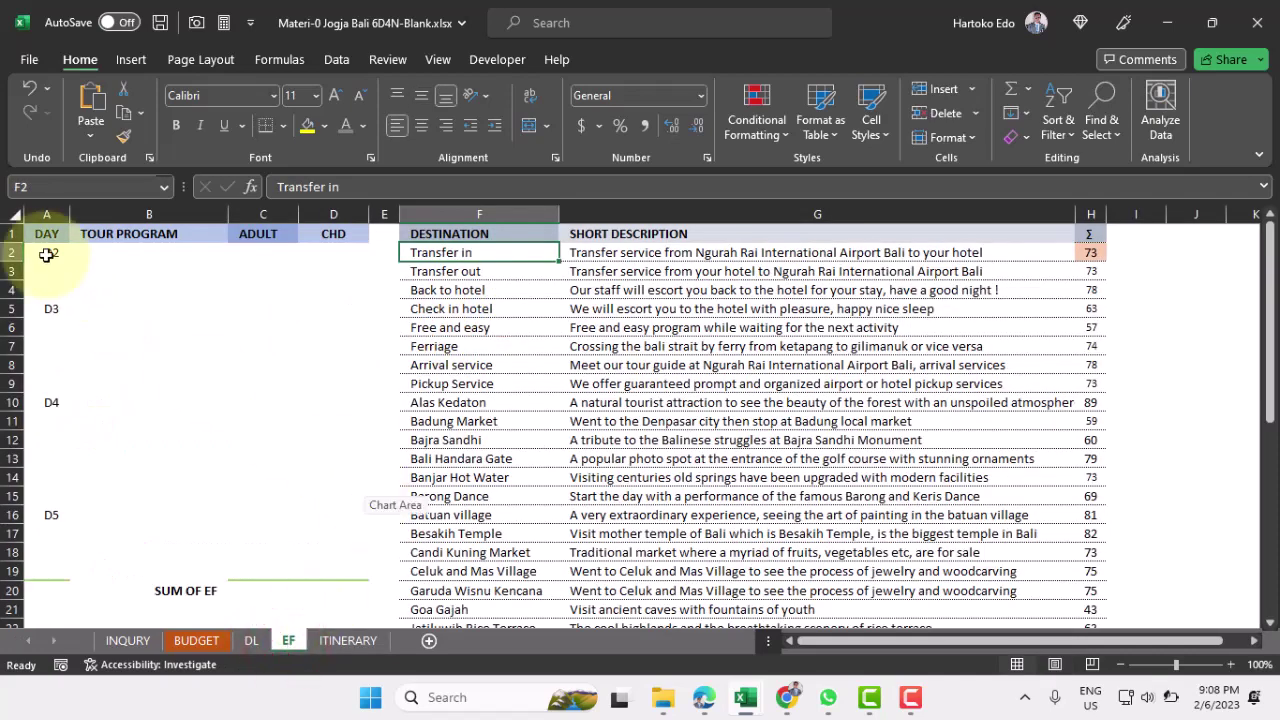
pyautogui.click(40, 240)
pyautogui.click(251, 641)
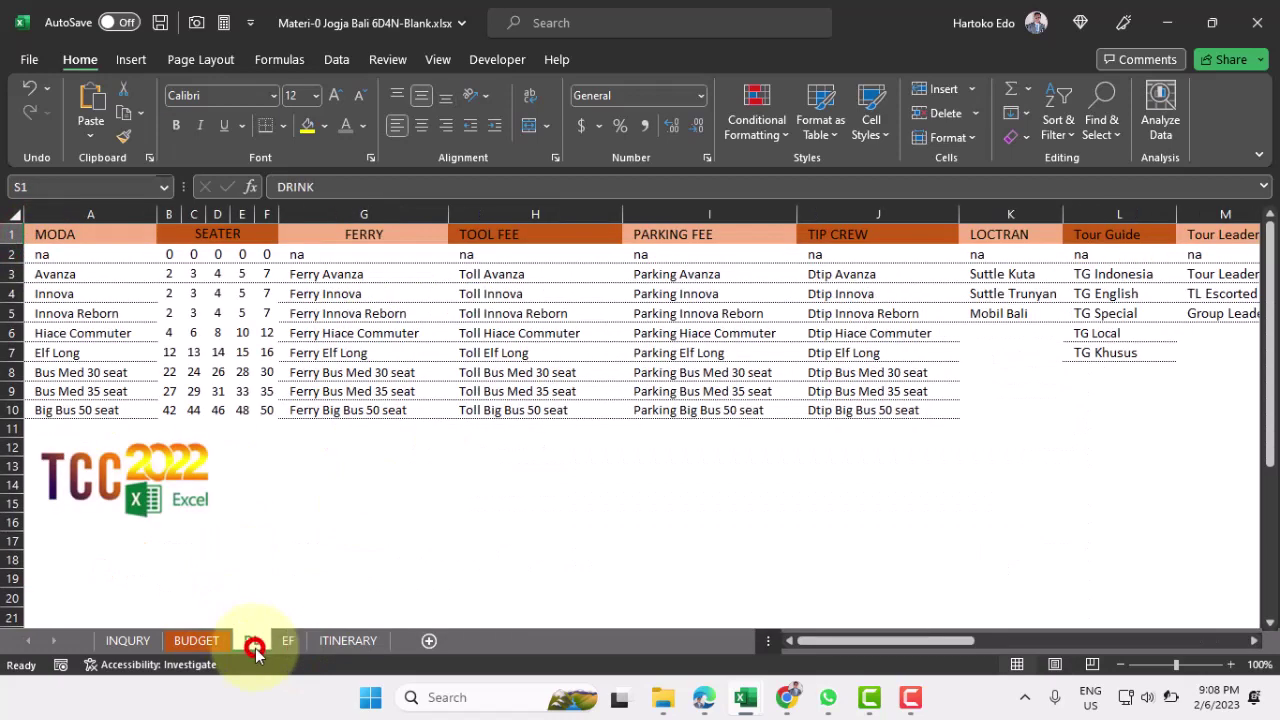
pyautogui.click(94, 240)
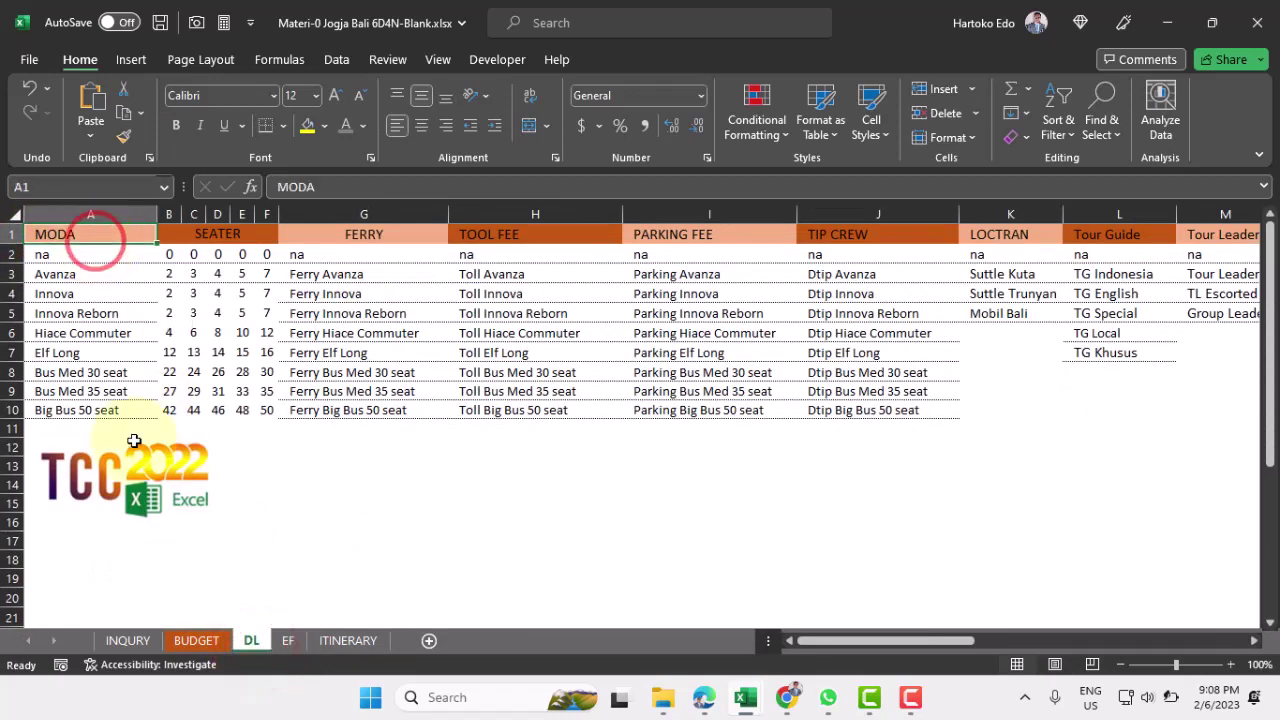
pyautogui.click(197, 643)
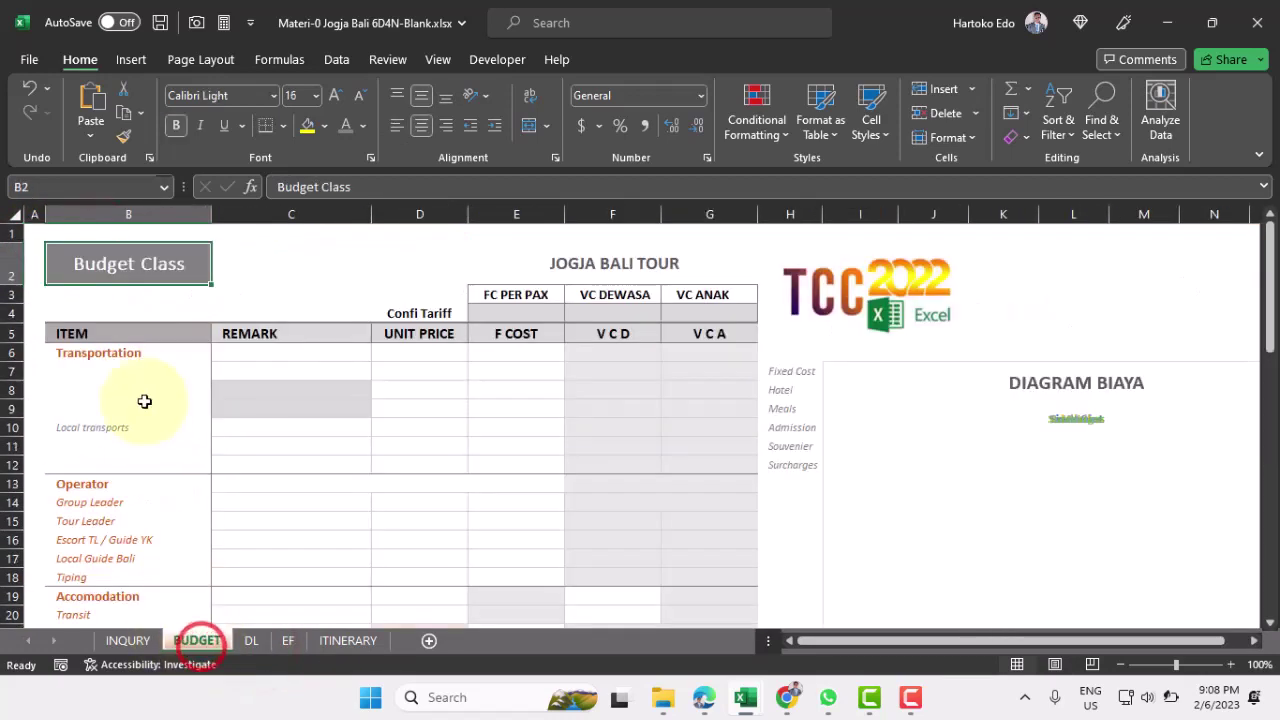
pyautogui.click(113, 263)
pyautogui.click(128, 641)
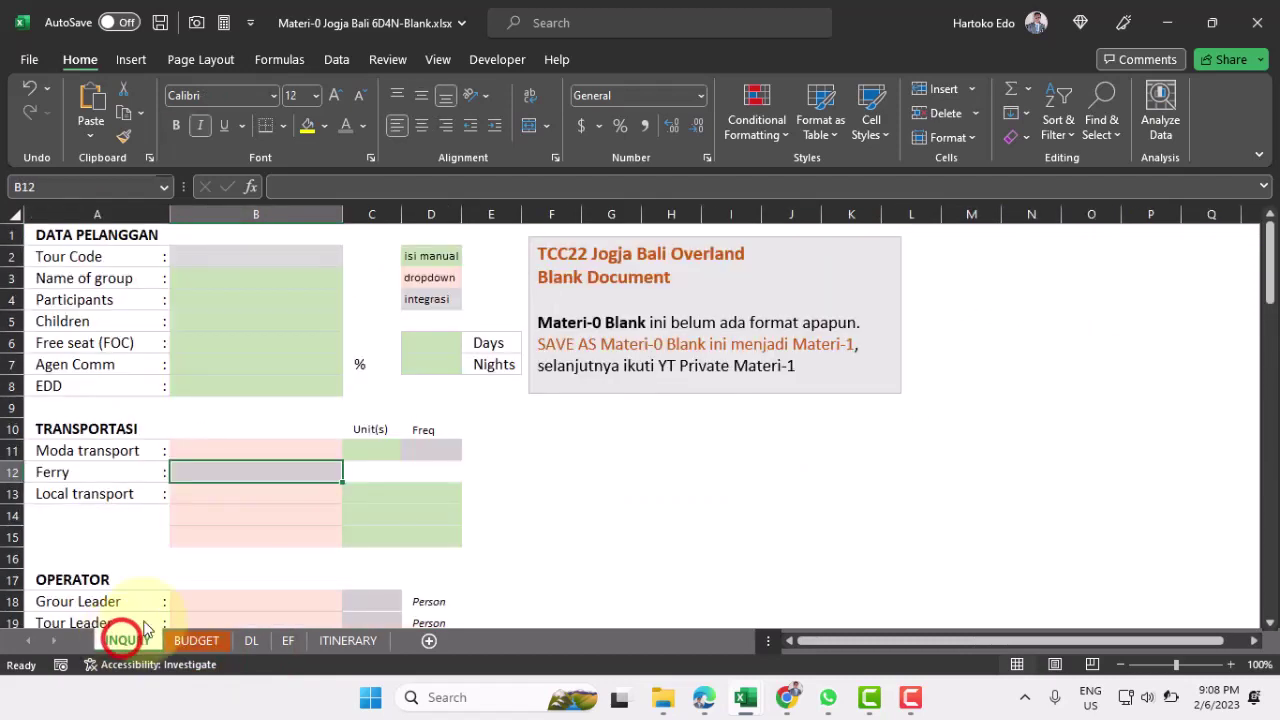
pyautogui.click(224, 256)
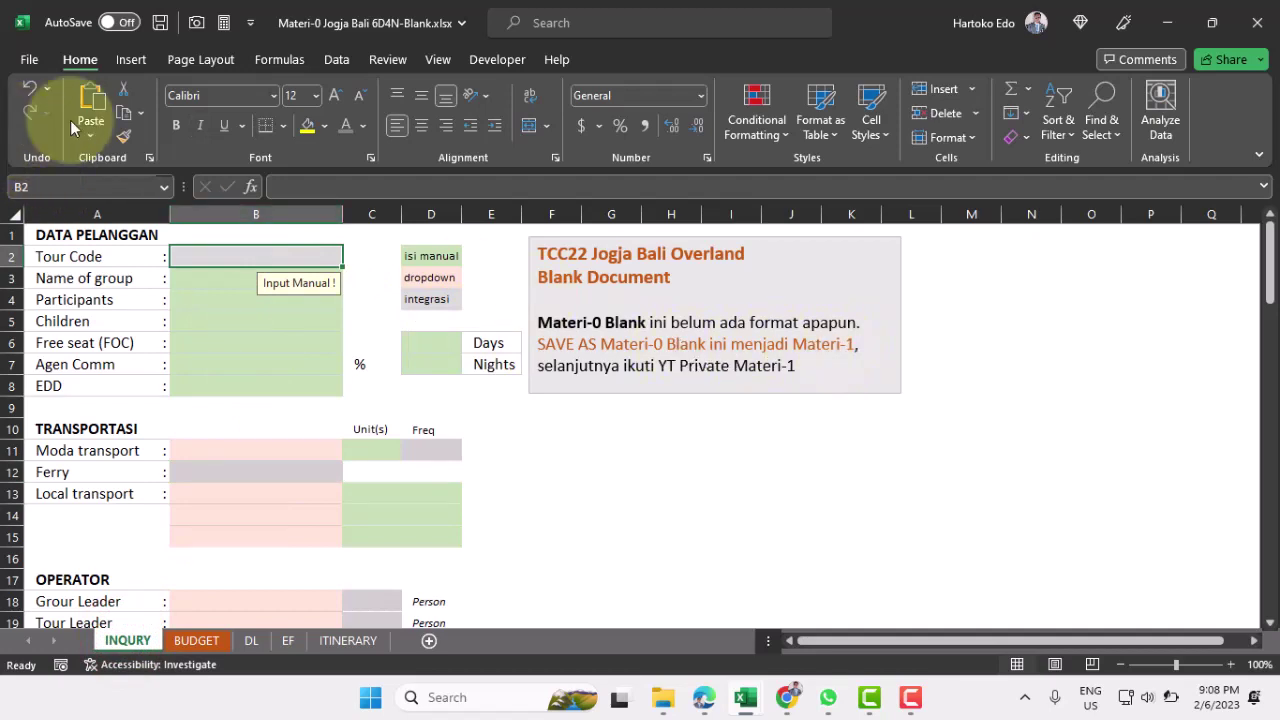
# - Save the workbook under the existing file name Materi-1 Intro in the folder E: > YT PRIVATE JBA
pyautogui.click(22, 60)
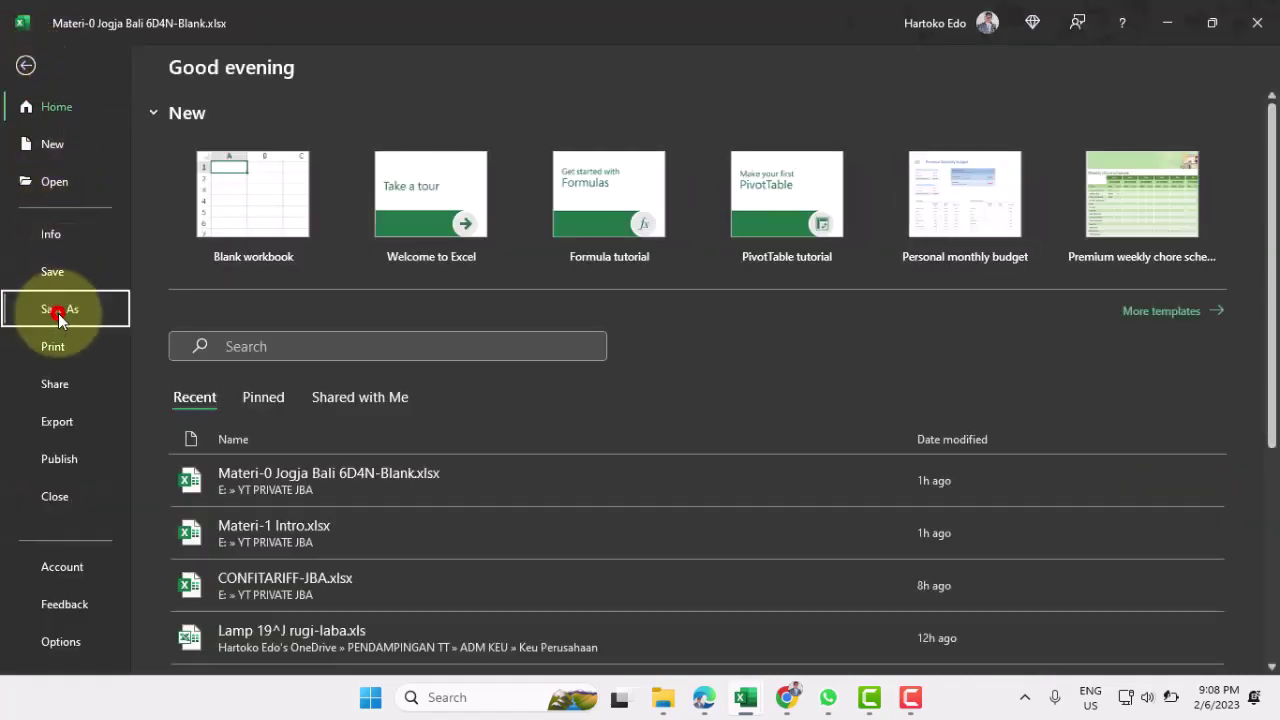
pyautogui.click(58, 313)
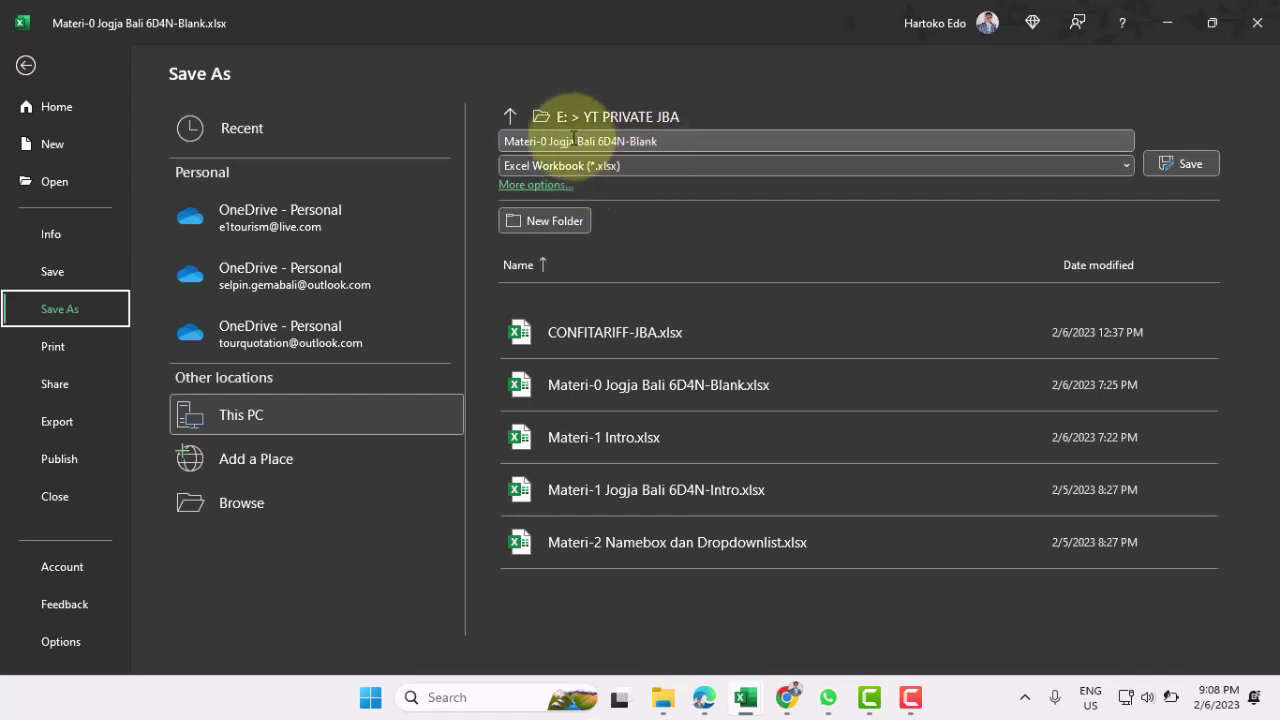
pyautogui.click(541, 141)
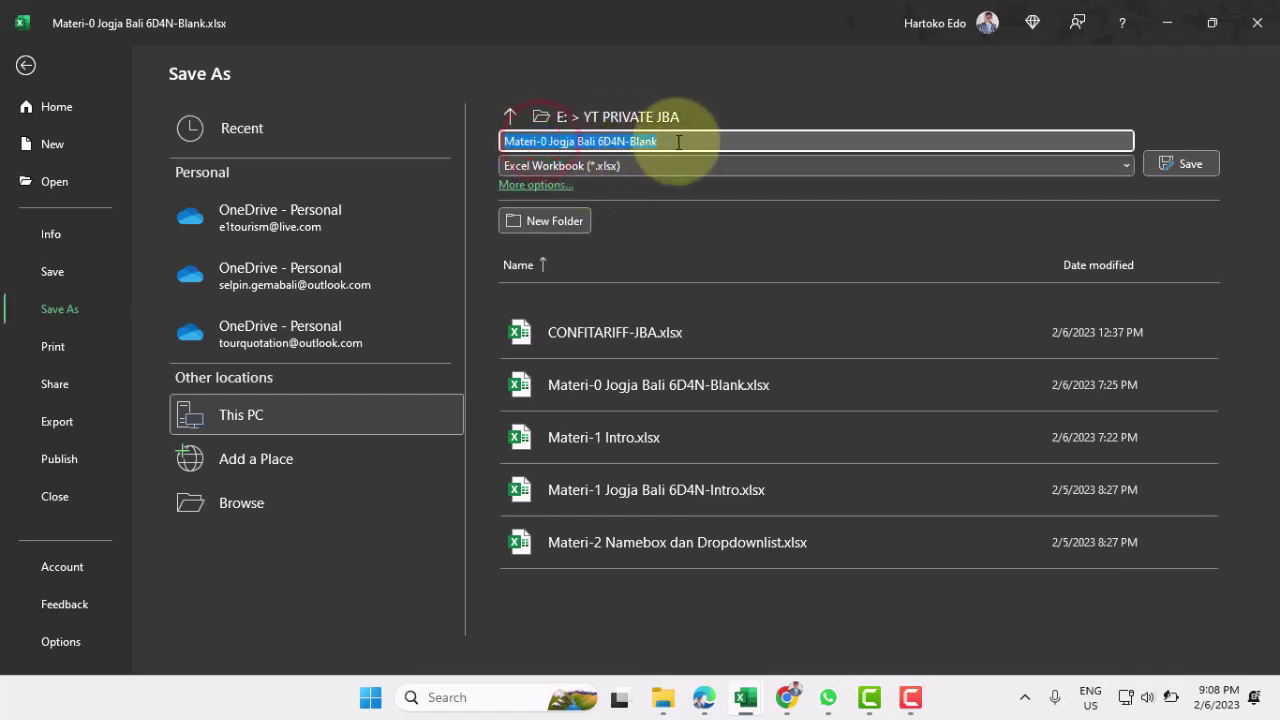
pyautogui.click(674, 141)
pyautogui.moveTo(540, 141); pyautogui.dragTo(666, 142)
pyautogui.write('1')
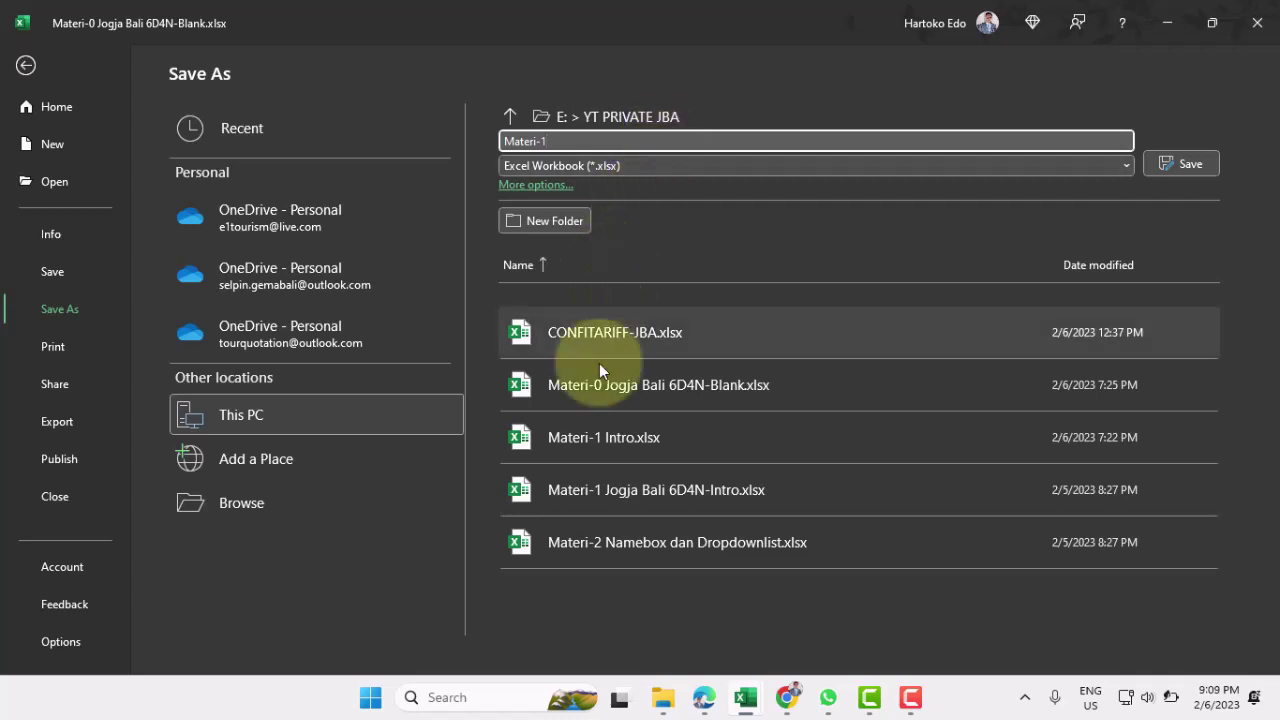
pyautogui.click(593, 437)
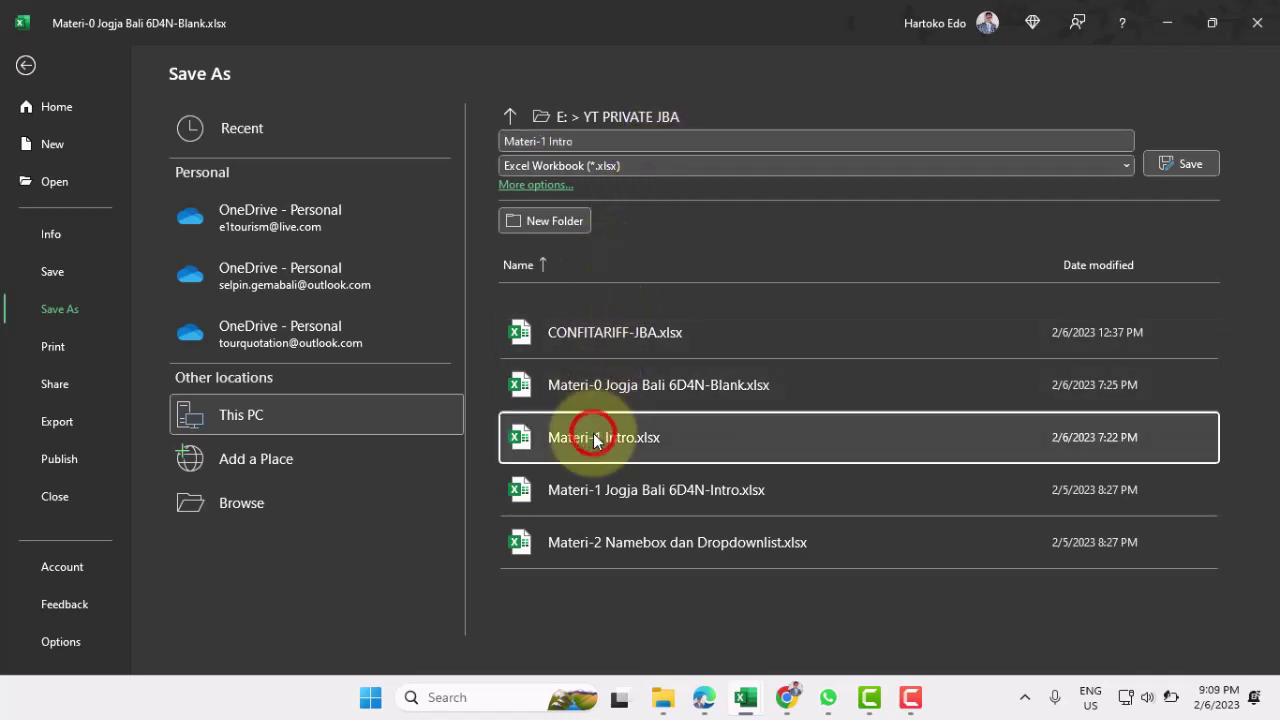